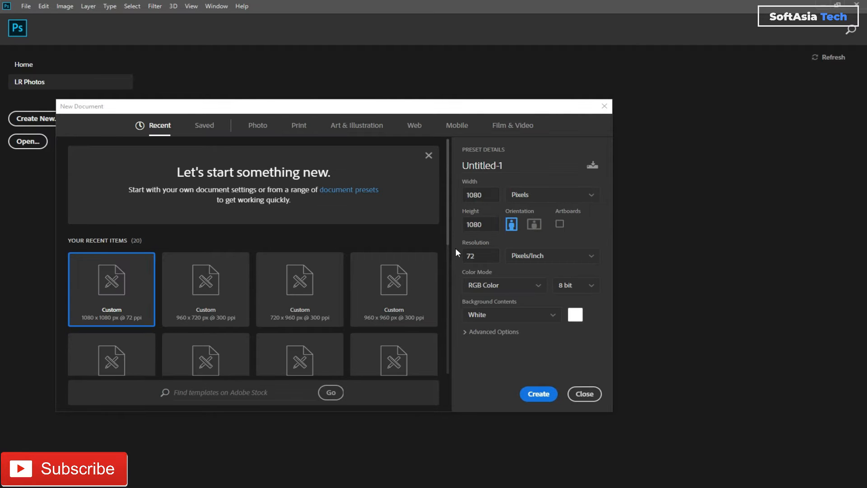
Step: Create a 1080 x 1080 px document at 72 ppi named "School Social Media Banner Design"
{"action": "left_click", "coordinate": [516, 167]}
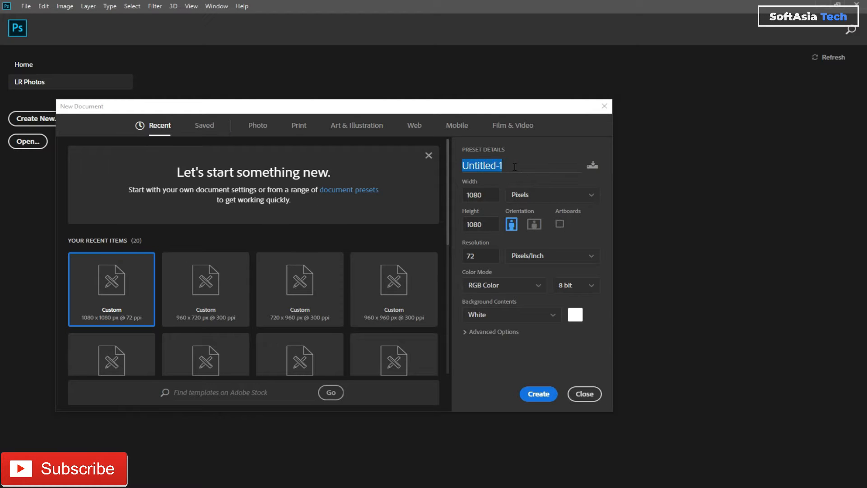
{"action": "type", "text": "Social Media Banner Design"}
{"action": "left_click", "coordinate": [534, 397]}
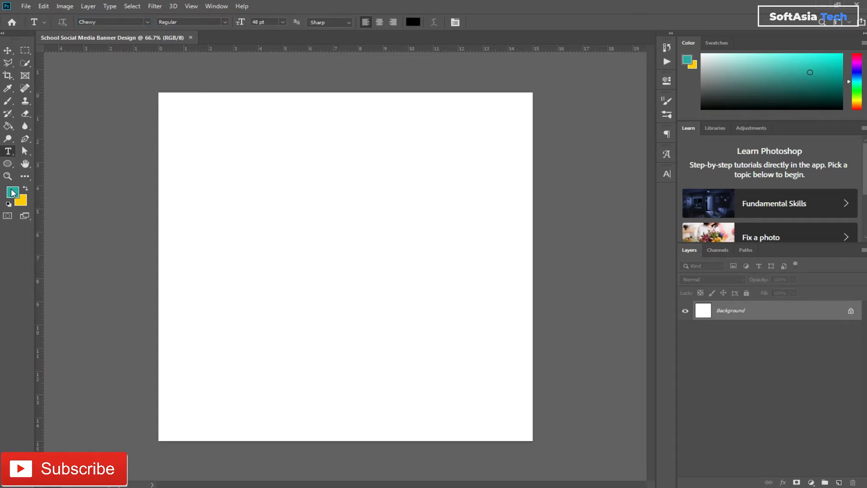
Step: Draw a teal rectangle about 1087 x 1086 px covering the entire canvas
{"action": "left_click_drag", "start_coordinate": [8, 163], "coordinate": [49, 163]}
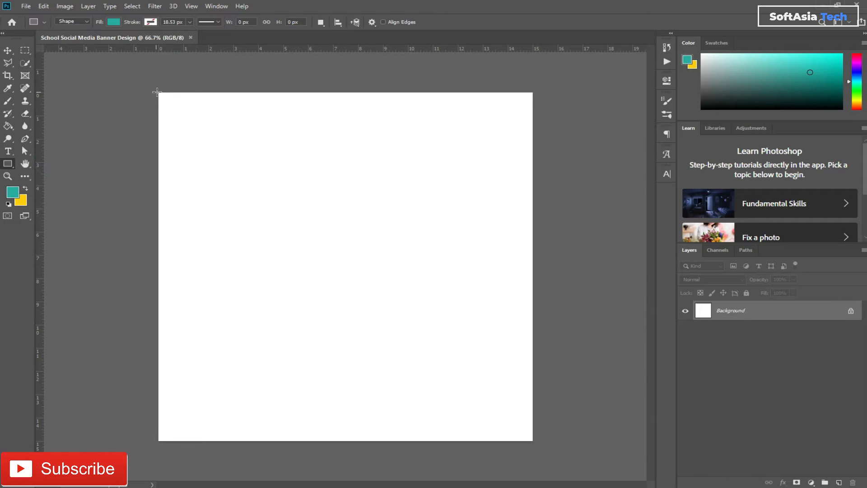
{"action": "left_click_drag", "start_coordinate": [157, 92], "coordinate": [536, 440]}
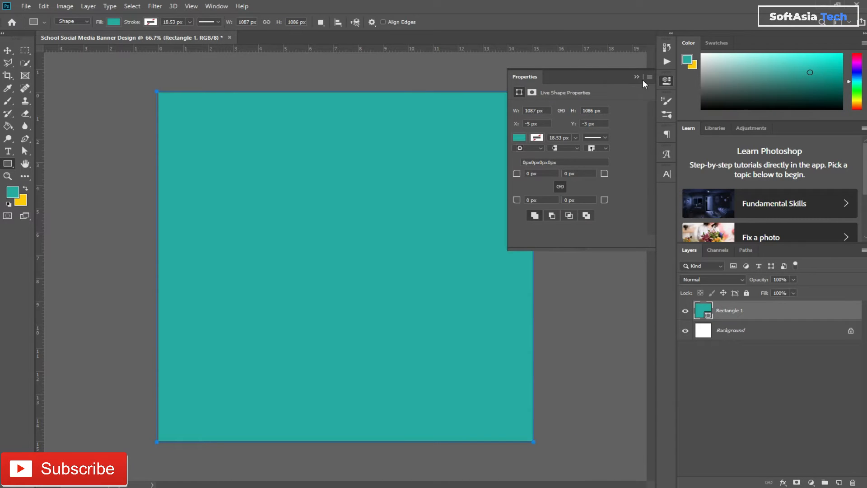
{"action": "left_click", "coordinate": [637, 77]}
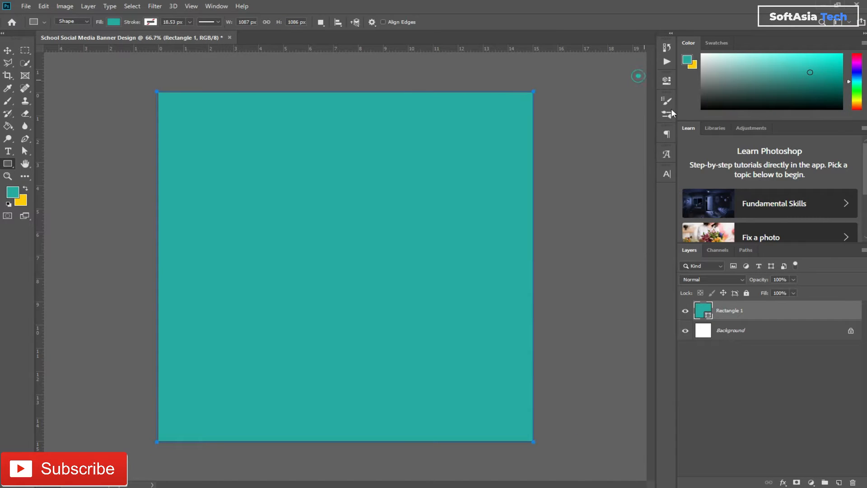
{"action": "double_click", "coordinate": [811, 314]}
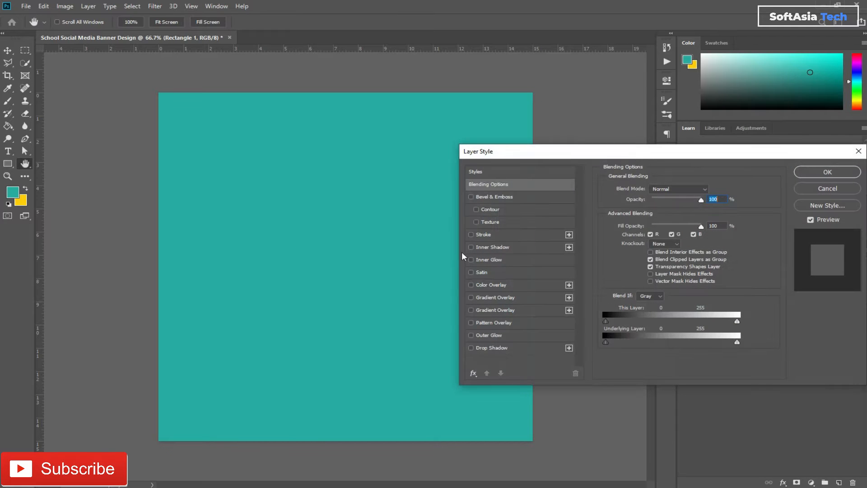
{"action": "left_click", "coordinate": [524, 323]}
{"action": "left_click", "coordinate": [676, 232]}
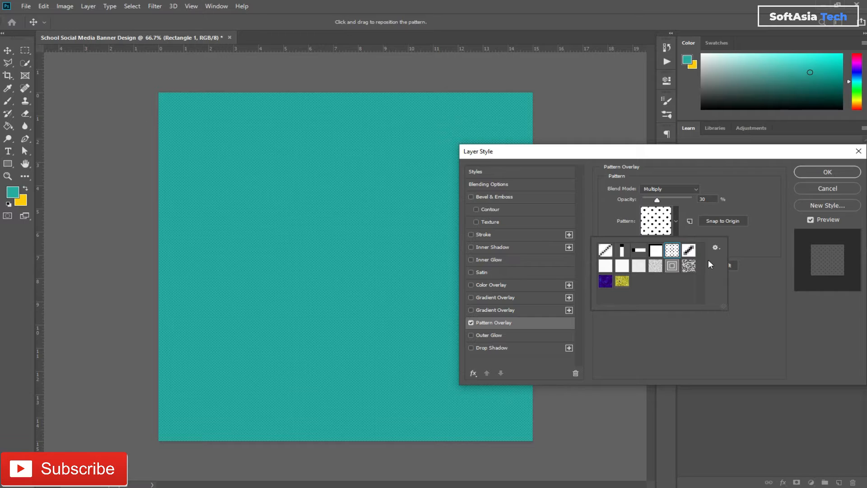
{"action": "left_click", "coordinate": [687, 263]}
{"action": "left_click", "coordinate": [672, 266]}
{"action": "left_click", "coordinate": [656, 267]}
{"action": "left_click", "coordinate": [633, 269]}
{"action": "left_click", "coordinate": [622, 267]}
{"action": "left_click", "coordinate": [673, 251]}
{"action": "left_click", "coordinate": [689, 250]}
{"action": "left_click", "coordinate": [689, 265]}
{"action": "left_click", "coordinate": [673, 265]}
{"action": "left_click", "coordinate": [654, 266]}
{"action": "left_click", "coordinate": [606, 266]}
{"action": "left_click", "coordinate": [655, 269]}
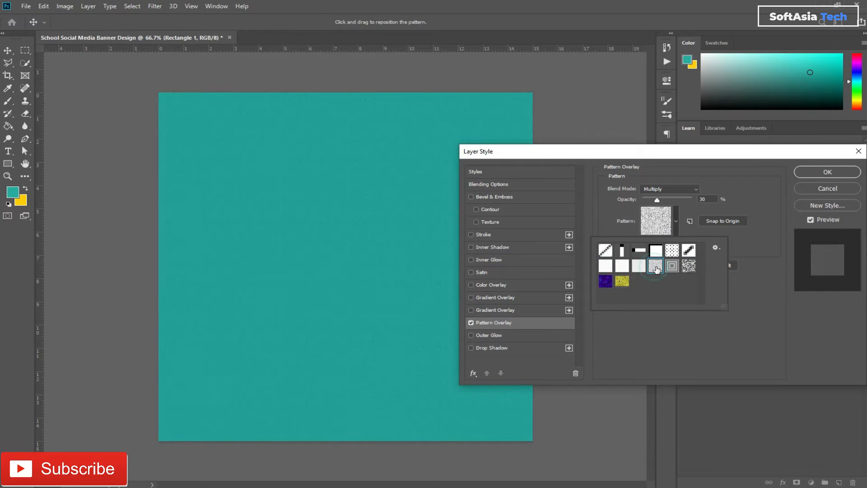
{"action": "left_click", "coordinate": [677, 221]}
{"action": "left_click_drag", "start_coordinate": [679, 243], "coordinate": [685, 242]}
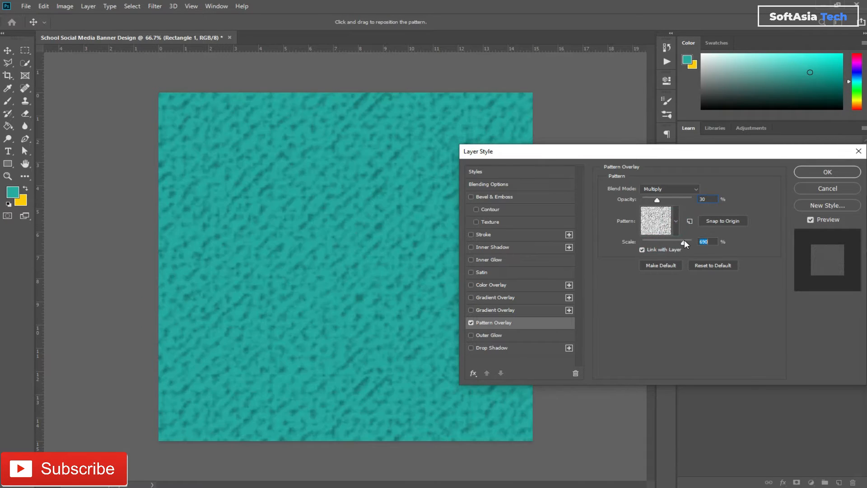
{"action": "left_click", "coordinate": [676, 222]}
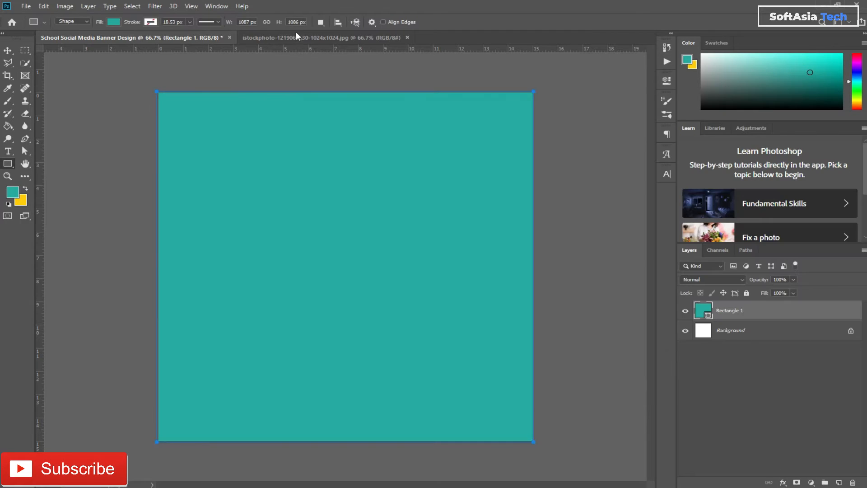
Step: Copy the istockphoto medical icon pattern into the banner document and scale it to about 110% to cover the canvas
{"action": "left_click", "coordinate": [298, 37]}
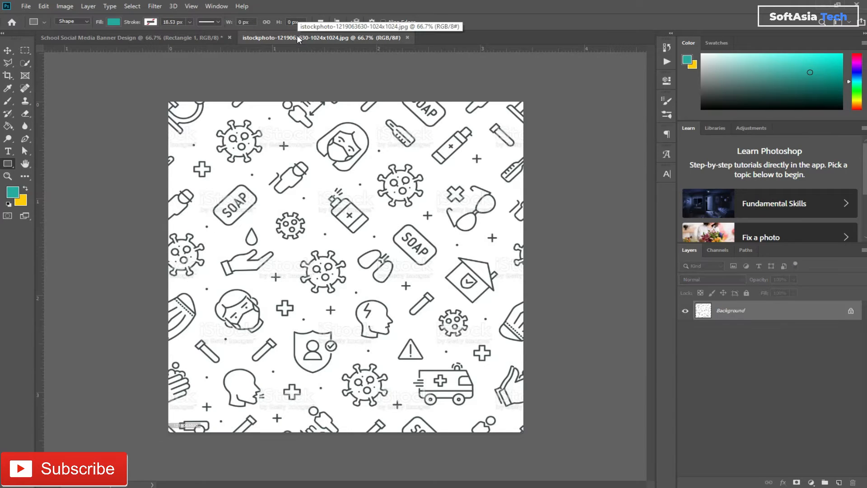
{"action": "key", "text": "v"}
{"action": "left_click_drag", "start_coordinate": [354, 172], "coordinate": [350, 270]}
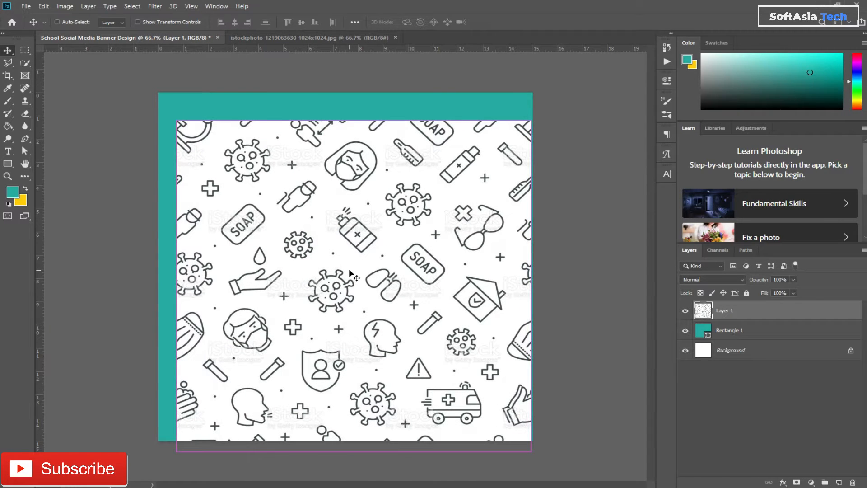
{"action": "key", "text": "ctrl+t"}
{"action": "left_click_drag", "start_coordinate": [176, 120], "coordinate": [140, 88]}
{"action": "mouse_move", "coordinate": [242, 164]}
{"action": "left_mouse_down"}
{"action": "mouse_move", "coordinate": [239, 156]}
{"action": "mouse_move", "coordinate": [250, 165]}
{"action": "left_mouse_up"}
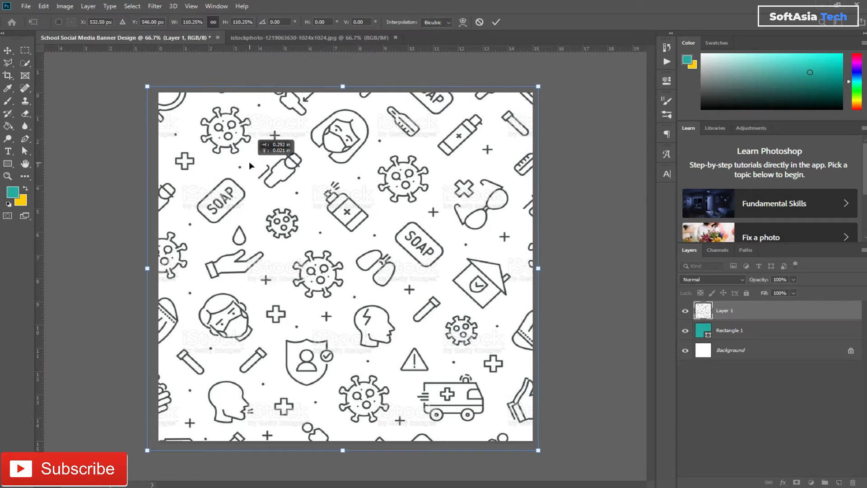
Step: Apply a bright teal Color Overlay to the icon pattern layer with Multiply blending at 100% opacity
{"action": "left_click", "coordinate": [809, 313]}
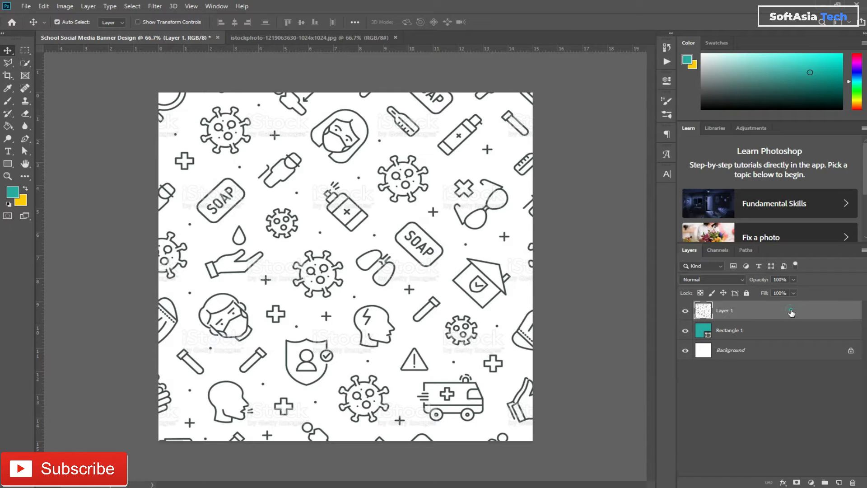
{"action": "double_click", "coordinate": [785, 313]}
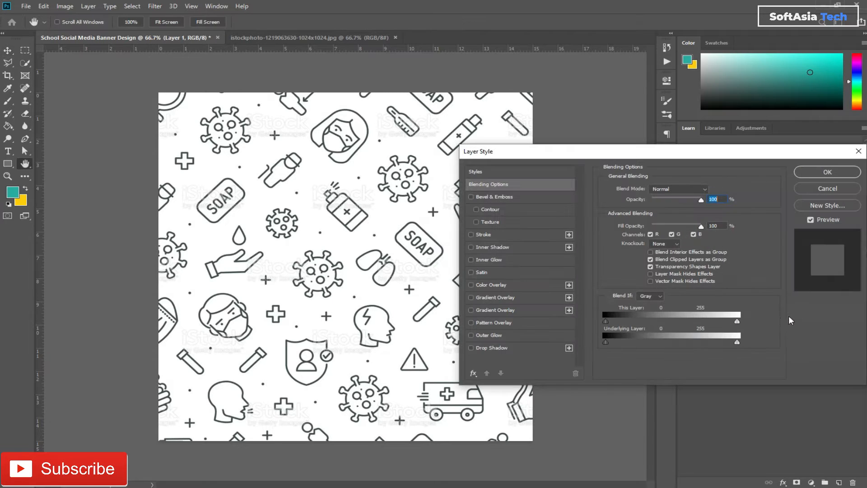
{"action": "left_click", "coordinate": [493, 285]}
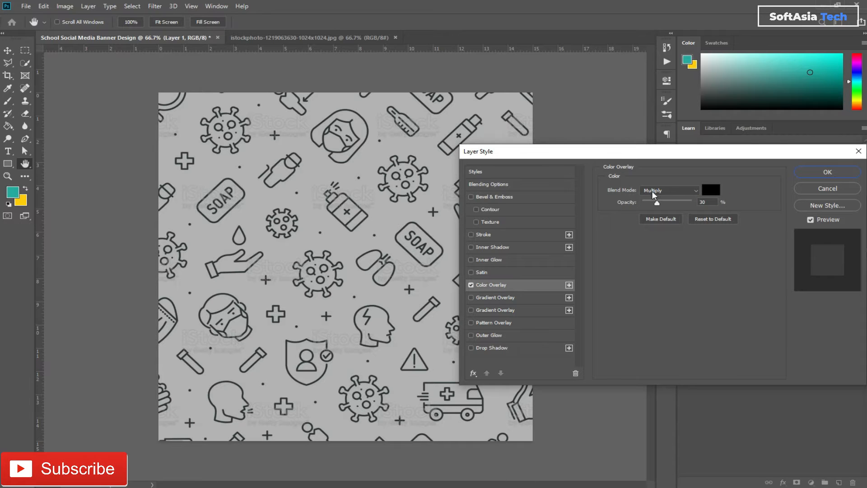
{"action": "left_click", "coordinate": [706, 192]}
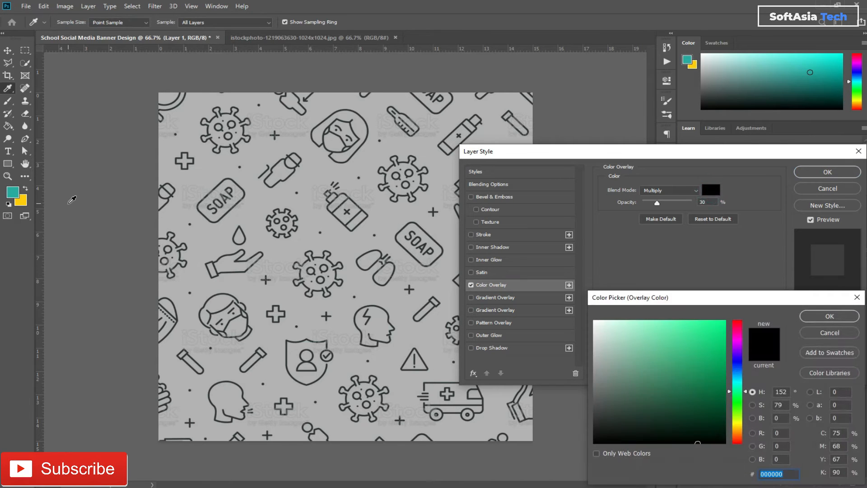
{"action": "left_click", "coordinate": [13, 194]}
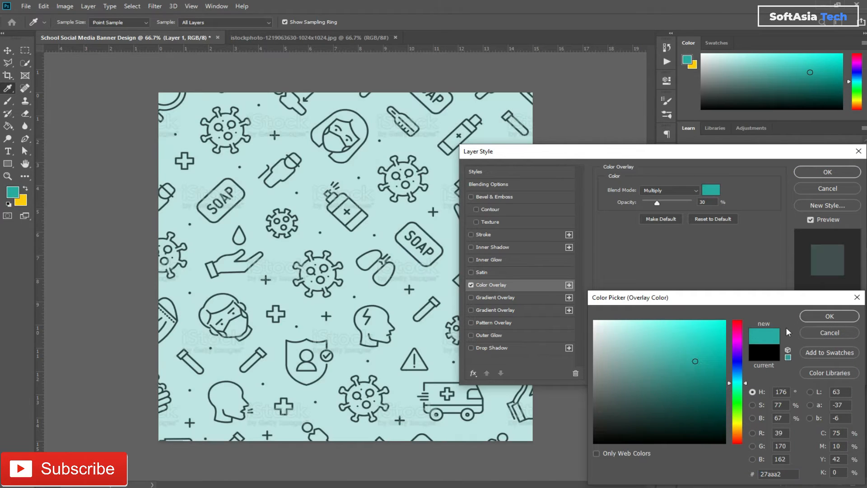
{"action": "left_click", "coordinate": [701, 359]}
{"action": "left_click", "coordinate": [724, 348]}
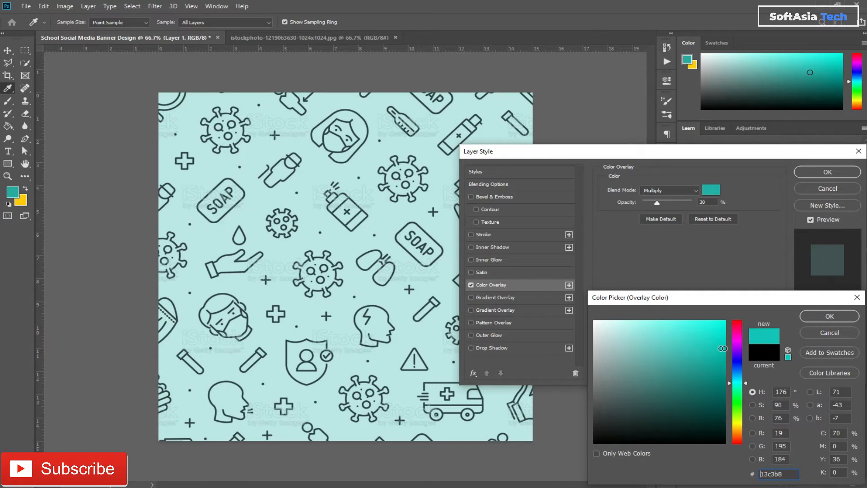
{"action": "left_click", "coordinate": [830, 316]}
{"action": "left_click_drag", "start_coordinate": [656, 204], "coordinate": [708, 210]}
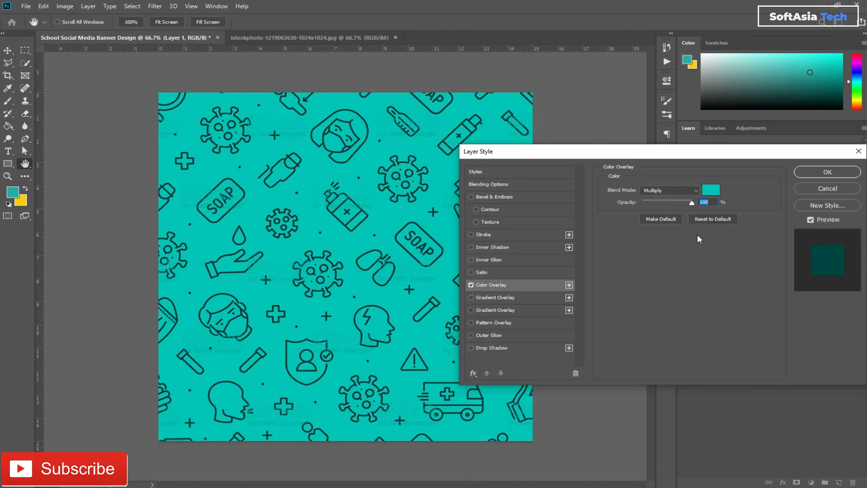
{"action": "left_click", "coordinate": [840, 171]}
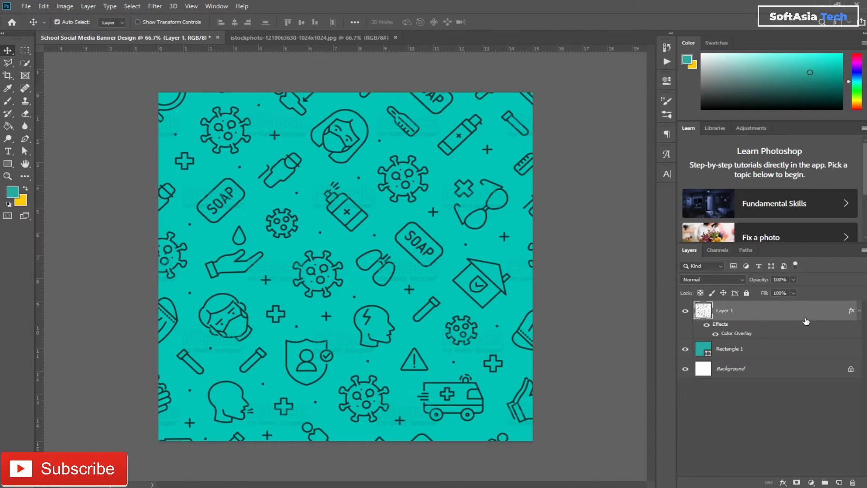
Step: Set the icon pattern layer's opacity to 10% and collapse its effects list
{"action": "left_click", "coordinate": [789, 280]}
{"action": "type", "text": "10"}
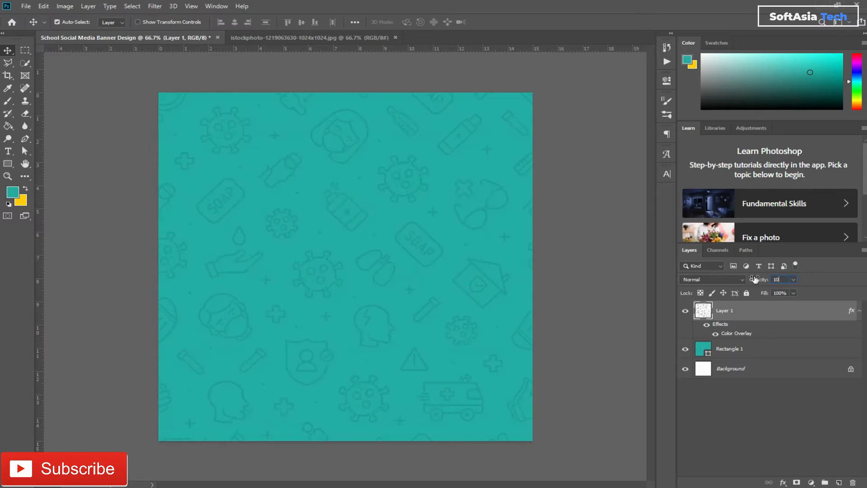
{"action": "key", "text": "Return"}
{"action": "left_click", "coordinate": [859, 312]}
Step: Group the teal rectangle and icon pattern layers and name the group "bg"
{"action": "left_click", "coordinate": [727, 354]}
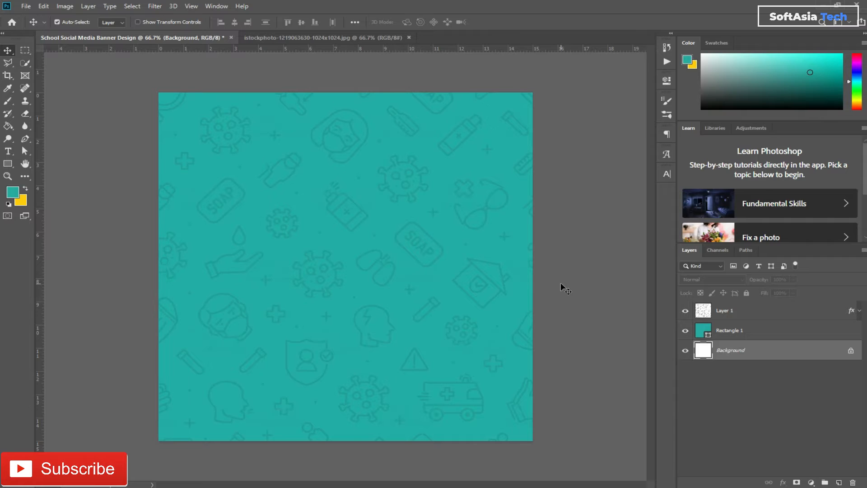
{"action": "left_click", "coordinate": [759, 335]}
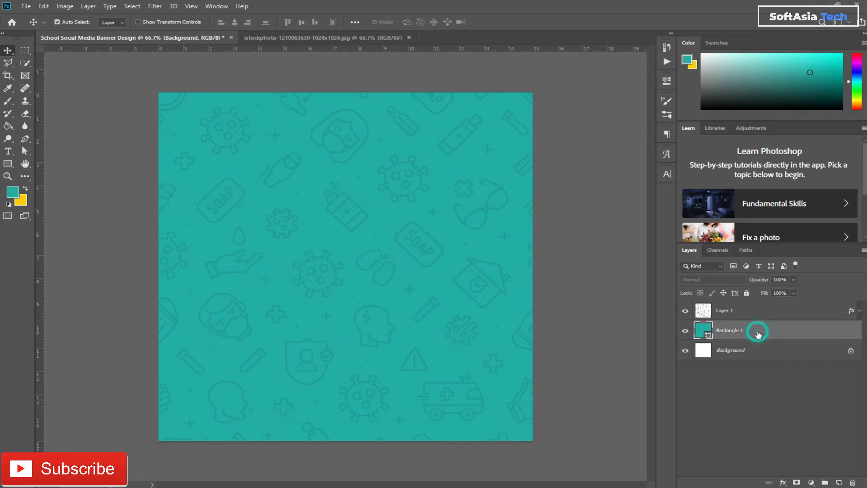
{"action": "left_click", "coordinate": [754, 319], "text": "shift"}
{"action": "key", "text": "ctrl+g"}
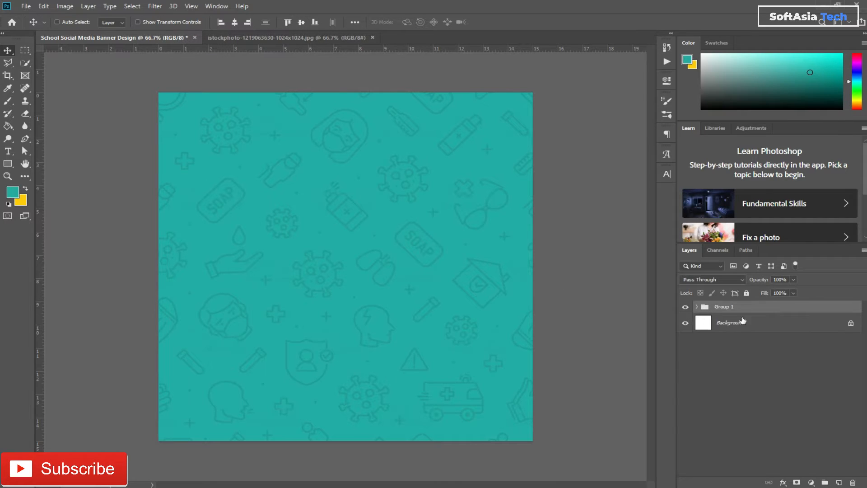
{"action": "double_click", "coordinate": [724, 307]}
{"action": "type", "text": "b"}
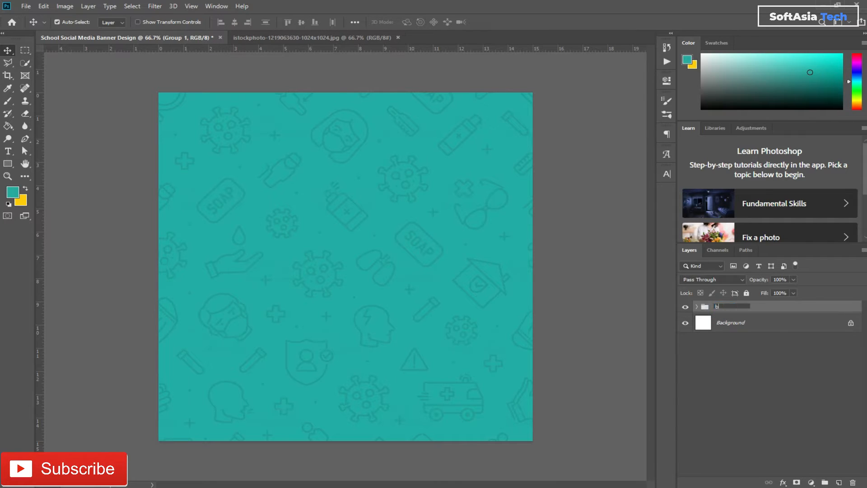
{"action": "type", "text": "g"}
{"action": "left_click", "coordinate": [793, 309]}
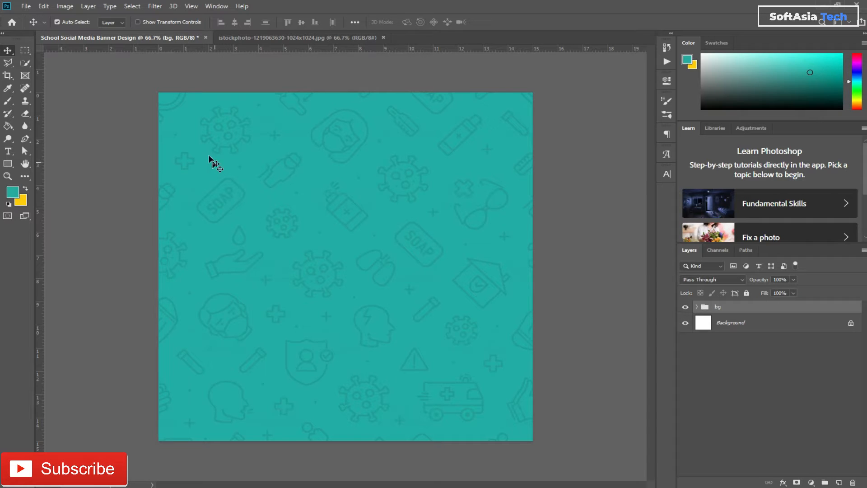
Step: Add a new guide layout with 0.694 in margins on all four sides of the canvas
{"action": "left_click", "coordinate": [191, 6]}
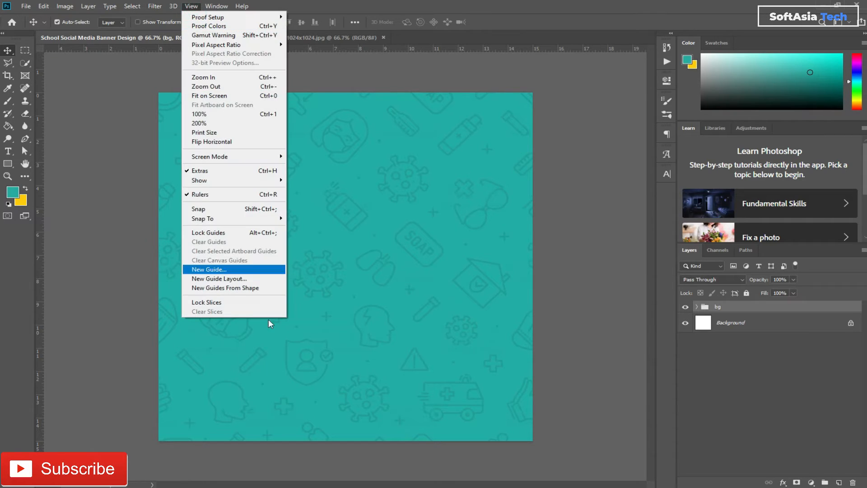
{"action": "left_click", "coordinate": [244, 279]}
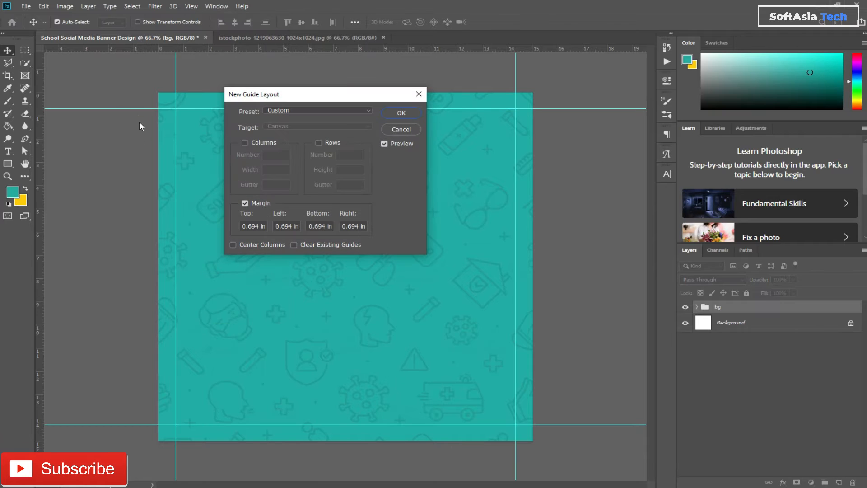
{"action": "left_click", "coordinate": [397, 114]}
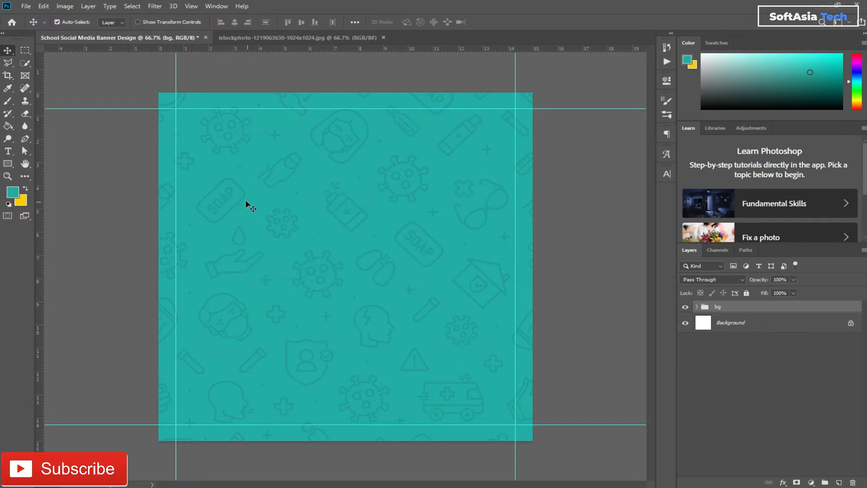
Step: Draw a circle of about 572 px in the upper middle of the canvas and fill it with yellow
{"action": "left_click", "coordinate": [8, 164]}
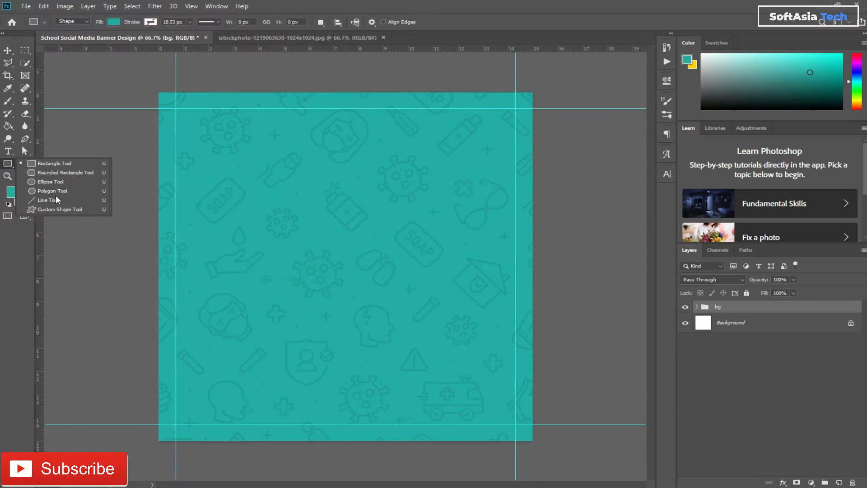
{"action": "left_click", "coordinate": [60, 180]}
{"action": "left_click_drag", "start_coordinate": [226, 124], "coordinate": [420, 330]}
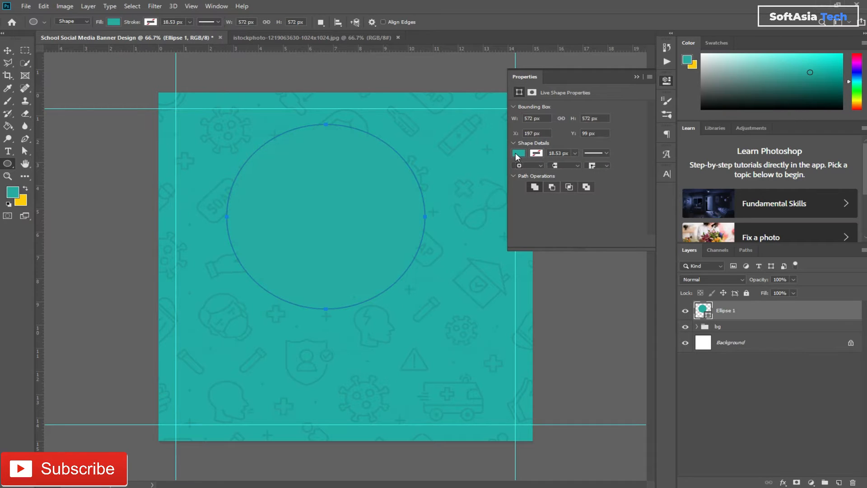
{"action": "left_click", "coordinate": [518, 154]}
{"action": "left_click", "coordinate": [526, 204]}
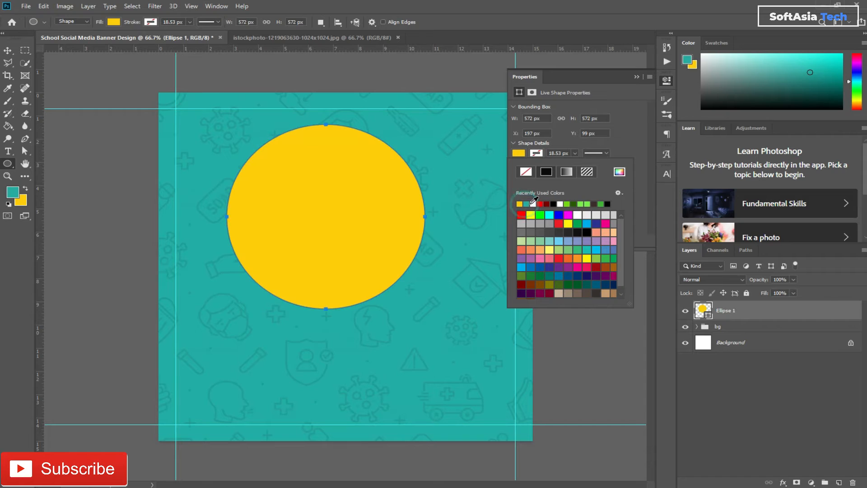
{"action": "left_click", "coordinate": [633, 77]}
{"action": "left_click", "coordinate": [634, 78]}
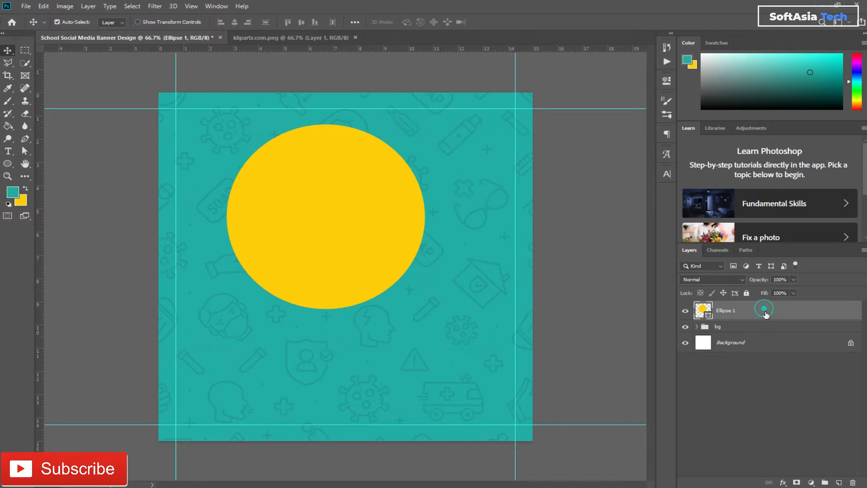
Step: Add a Drop Shadow to the yellow circle with 39% opacity, 0 px distance, 6% spread and about 28 px size, and collapse its effects list
{"action": "double_click", "coordinate": [745, 311]}
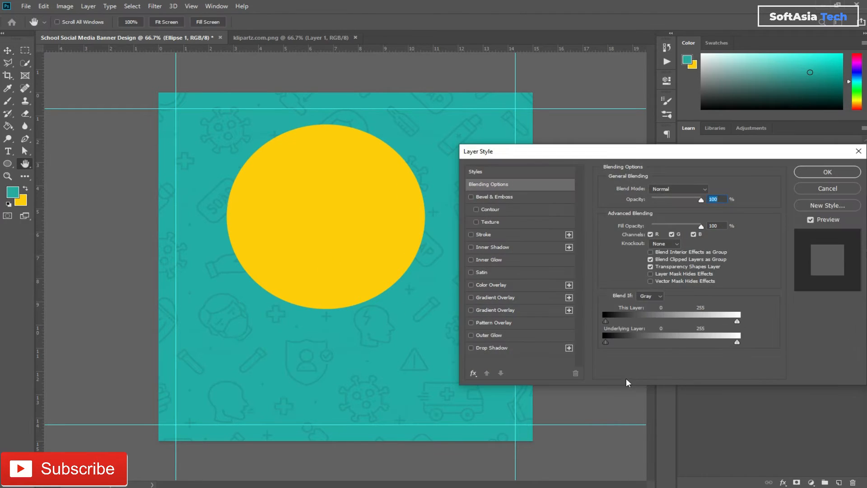
{"action": "left_click", "coordinate": [512, 349]}
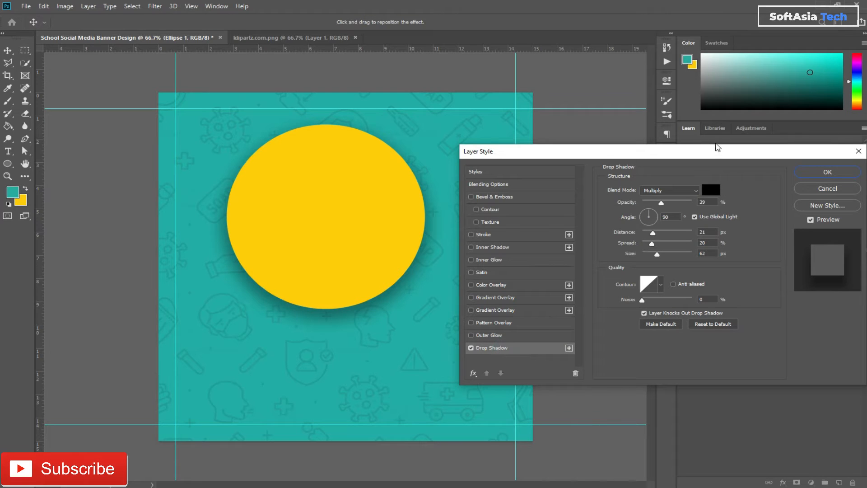
{"action": "left_click_drag", "start_coordinate": [652, 233], "coordinate": [655, 257]}
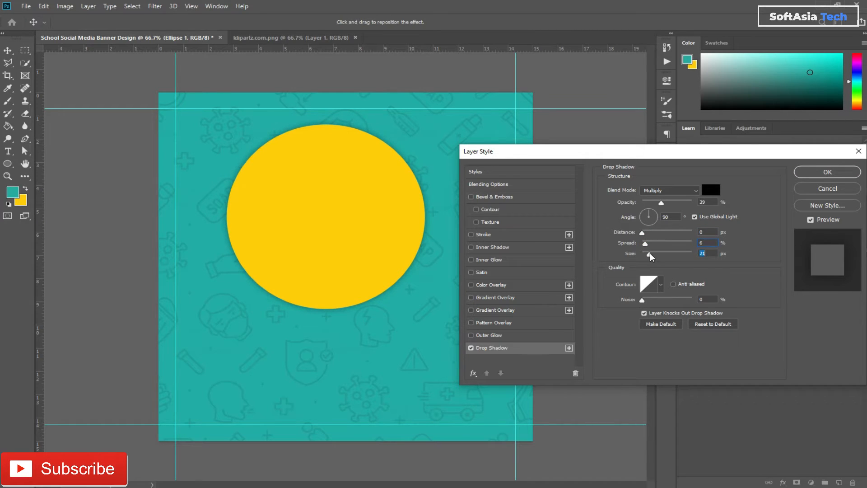
{"action": "left_click", "coordinate": [816, 174]}
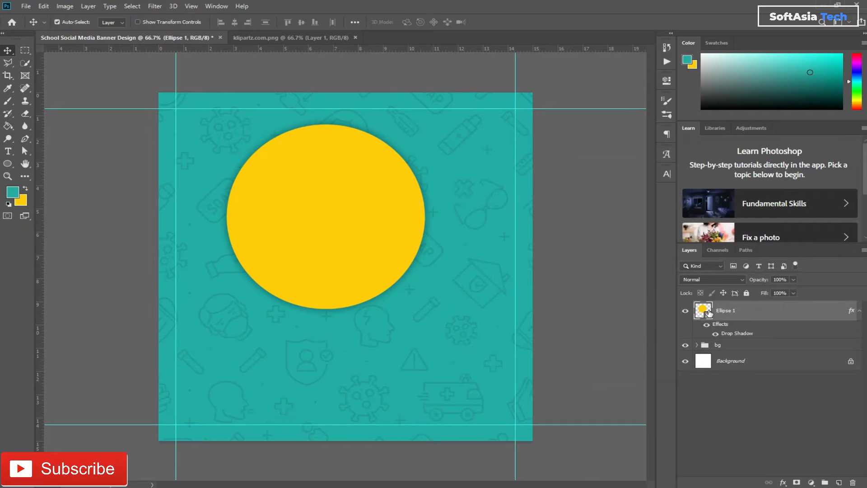
{"action": "left_click", "coordinate": [859, 312]}
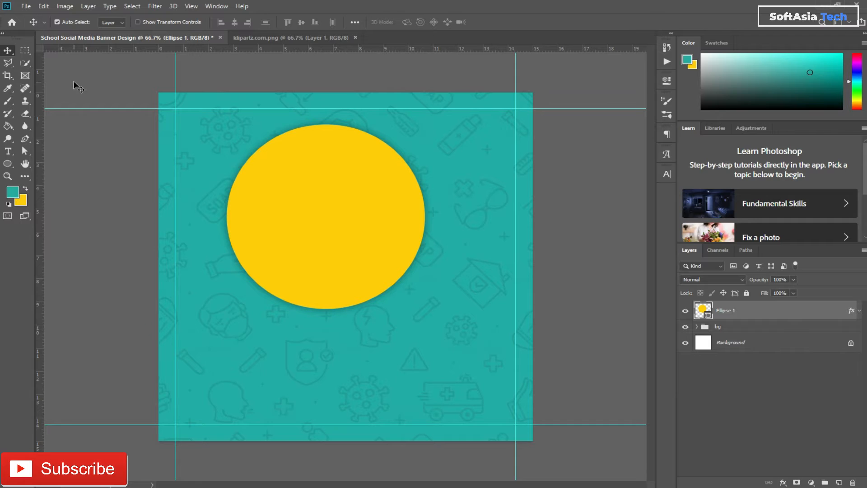
Step: Bring the cut-out photo of the children from the klipartz.com.png document into the banner and convert its layer to a smart object
{"action": "left_click", "coordinate": [275, 42]}
{"action": "left_click_drag", "start_coordinate": [356, 251], "coordinate": [329, 199]}
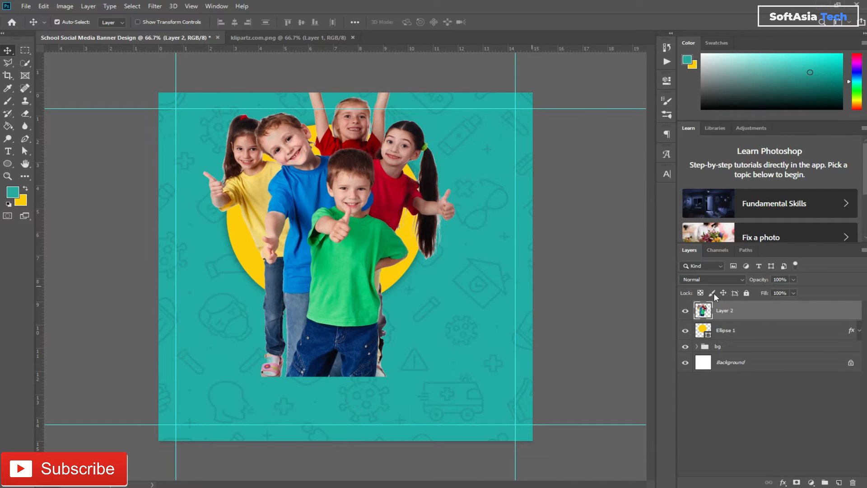
{"action": "right_click", "coordinate": [750, 311]}
{"action": "left_click", "coordinate": [664, 210]}
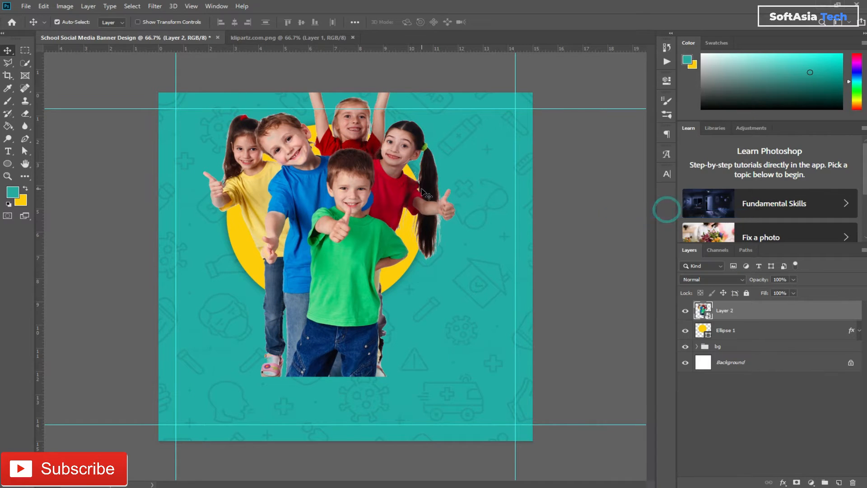
Step: Scale the children photo to about 71.8% and position it over the yellow circle with the raised hands above its upper edge
{"action": "key", "text": "ctrl+t"}
{"action": "left_click_drag", "start_coordinate": [348, 191], "coordinate": [361, 242]}
{"action": "left_click_drag", "start_coordinate": [469, 97], "coordinate": [356, 246]}
{"action": "left_click_drag", "start_coordinate": [279, 325], "coordinate": [312, 193]}
{"action": "left_click_drag", "start_coordinate": [390, 113], "coordinate": [420, 75]}
{"action": "left_click_drag", "start_coordinate": [336, 150], "coordinate": [325, 202]}
{"action": "left_click_drag", "start_coordinate": [400, 133], "coordinate": [412, 119]}
{"action": "mouse_move", "coordinate": [327, 219]}
{"action": "left_mouse_down"}
{"action": "mouse_move", "coordinate": [324, 211]}
{"action": "mouse_move", "coordinate": [320, 218]}
{"action": "mouse_move", "coordinate": [328, 209]}
{"action": "left_mouse_up"}
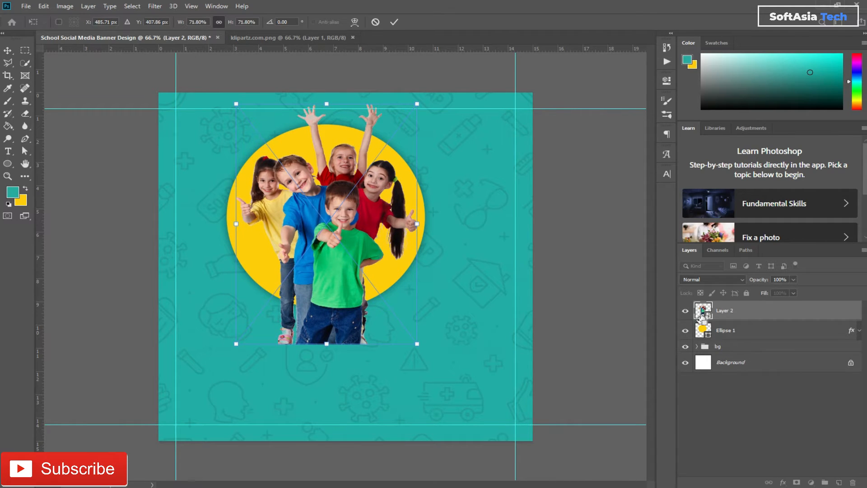
Step: Mask the children photo to the outline of the yellow circle
{"action": "left_click", "coordinate": [703, 331], "text": "ctrl"}
{"action": "left_click", "coordinate": [766, 320]}
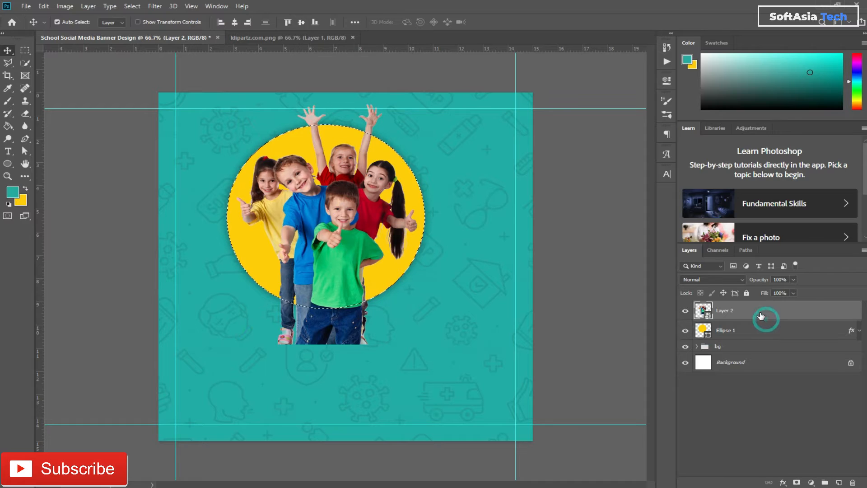
{"action": "left_click", "coordinate": [797, 482]}
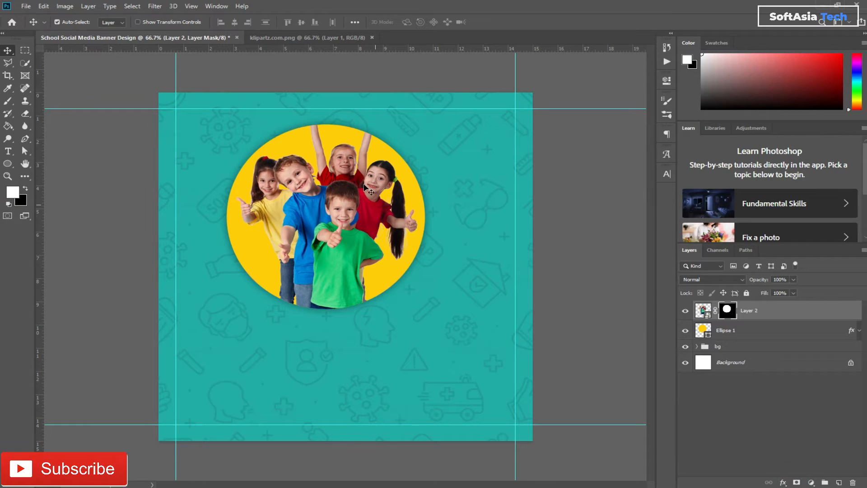
Step: Paint white on the photo's layer mask with a 148 px brush to reveal the raised hands above the circle
{"action": "scroll", "coordinate": [335, 178], "scroll_direction": "up", "scroll_amount": 2}
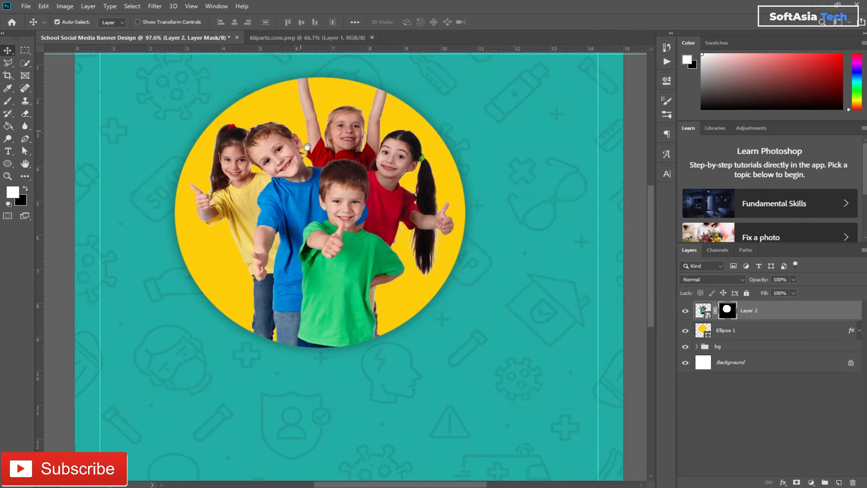
{"action": "left_click_drag", "start_coordinate": [300, 130], "coordinate": [311, 217]}
{"action": "left_click", "coordinate": [8, 102]}
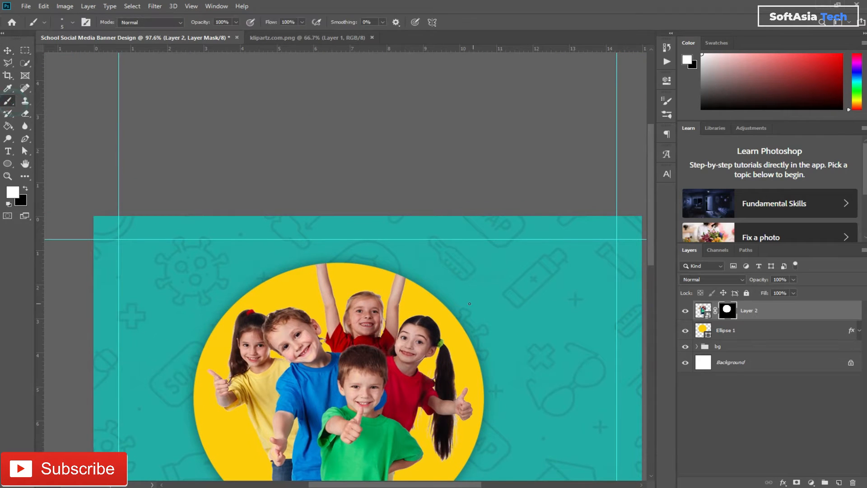
{"action": "mouse_move", "coordinate": [306, 254]}
{"action": "left_mouse_down"}
{"action": "mouse_move", "coordinate": [357, 276]}
{"action": "mouse_move", "coordinate": [499, 268]}
{"action": "left_mouse_up"}
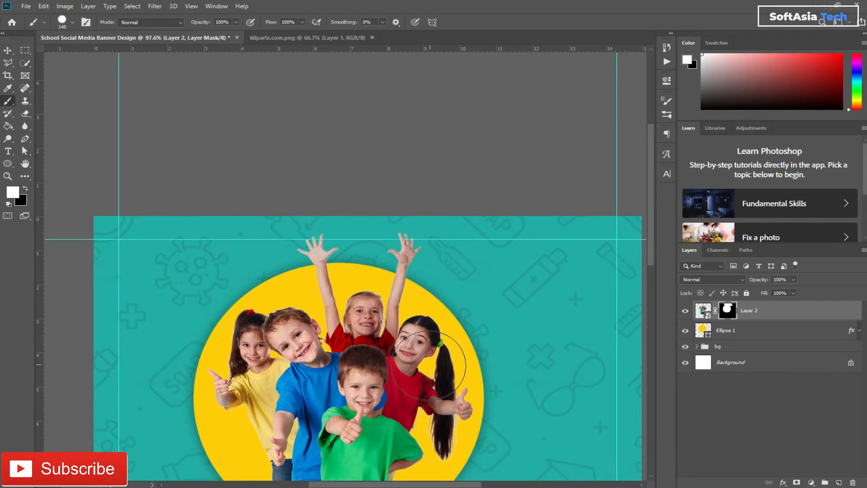
{"action": "key", "text": "ctrl+minus"}
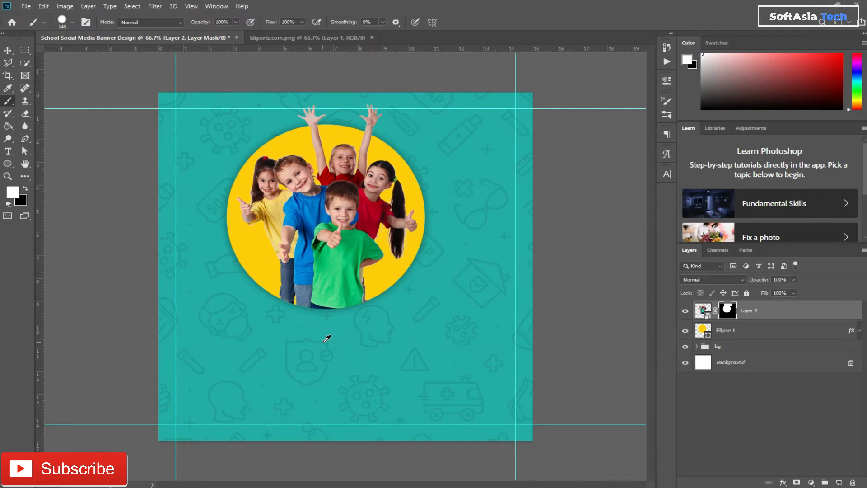
{"action": "scroll", "coordinate": [343, 342], "scroll_direction": "up", "scroll_amount": 2}
{"action": "key", "text": "ctrl+minus"}
Step: Group the children photo and yellow circle layers and name the group "image"
{"action": "left_click", "coordinate": [738, 331]}
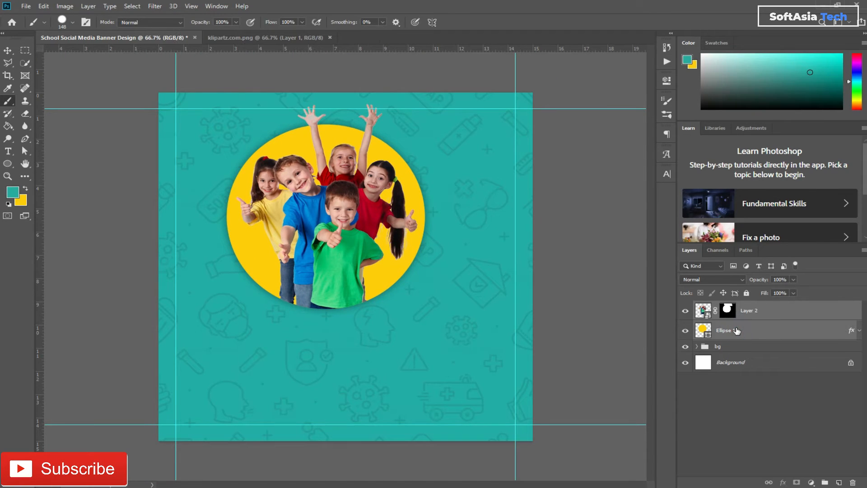
{"action": "key", "text": "ctrl+g"}
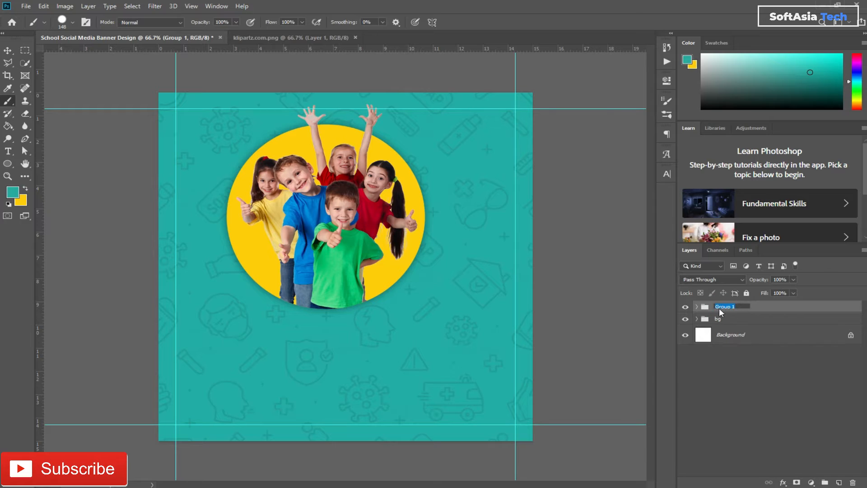
{"action": "type", "text": "image"}
{"action": "left_click", "coordinate": [782, 310]}
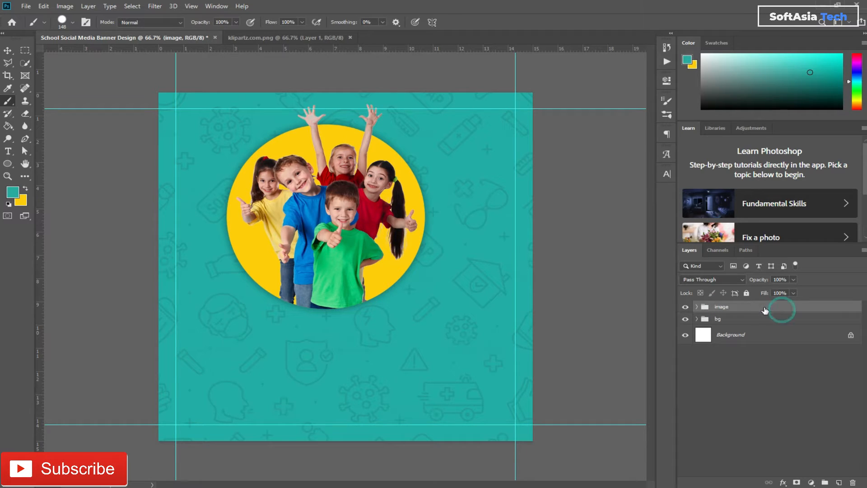
Step: Add the magenta text "BACK" in Chewy at about 134.52 pt, tilted slightly upward across the circle's lower left edge
{"action": "scroll", "coordinate": [323, 156], "scroll_direction": "up", "scroll_amount": 2}
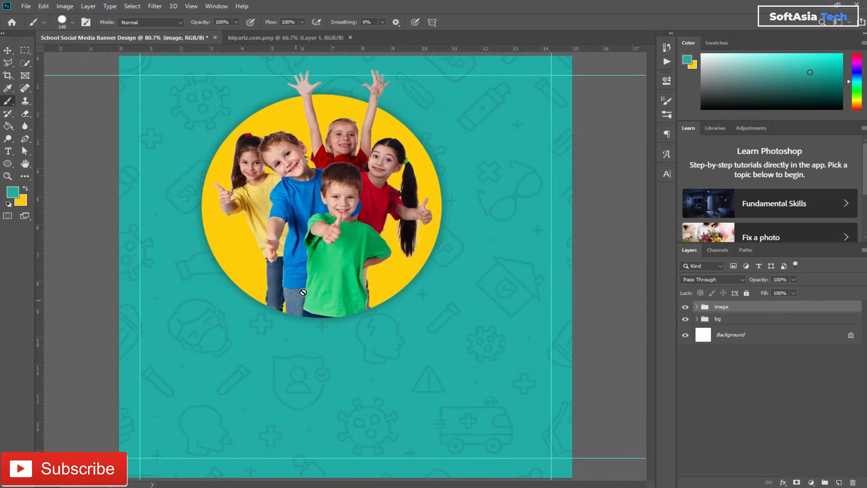
{"action": "scroll", "coordinate": [298, 296], "scroll_direction": "down", "scroll_amount": 1}
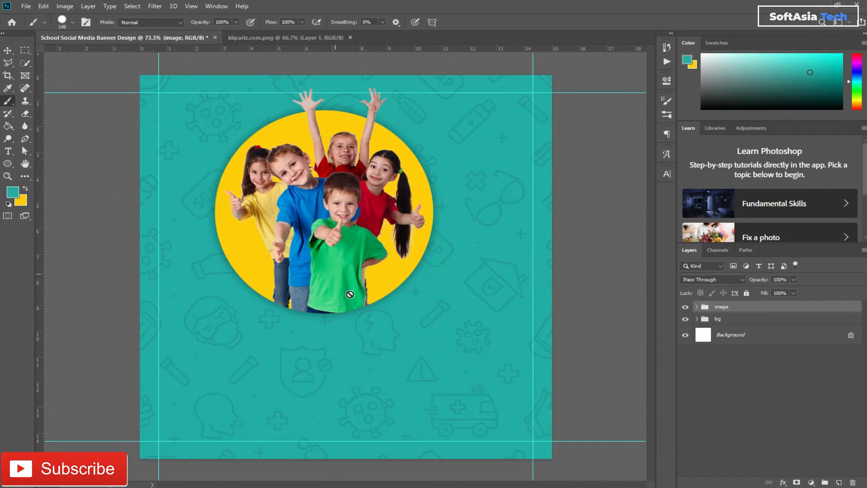
{"action": "key", "text": "t"}
{"action": "left_click", "coordinate": [273, 317]}
{"action": "key", "text": "BackSpace"}
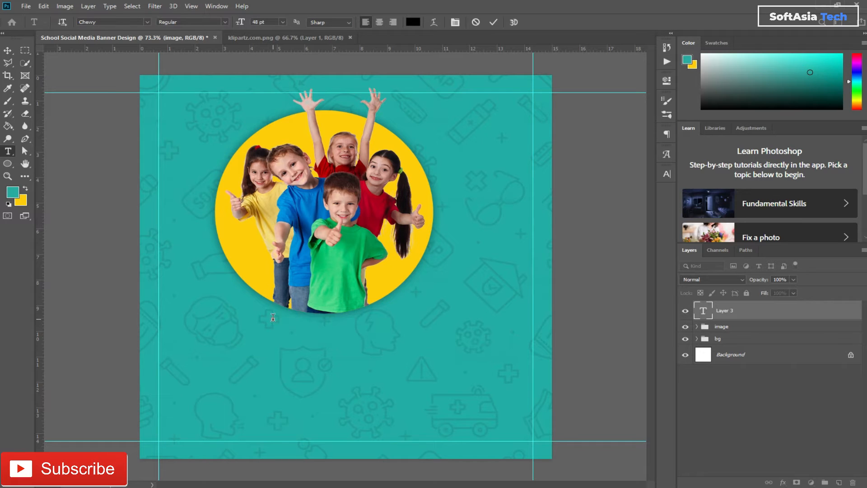
{"action": "type", "text": "BACK"}
{"action": "left_click", "coordinate": [770, 310]}
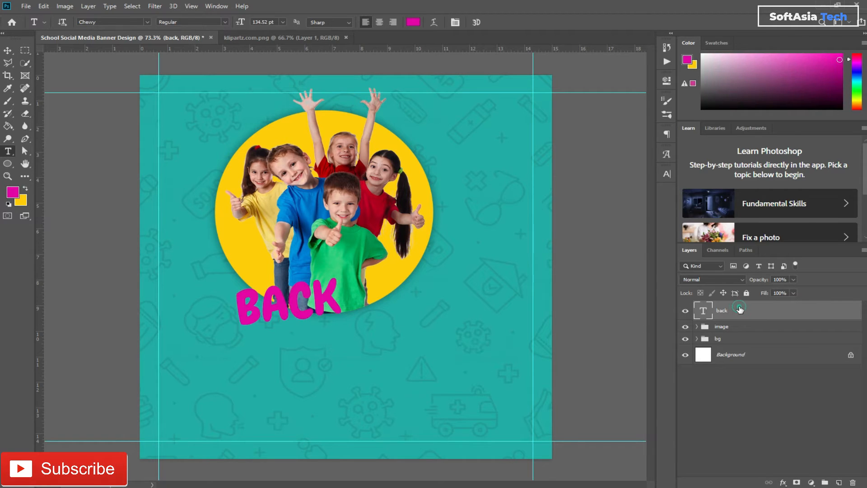
Step: Give the BACK text a 53% depth, 7 px Bevel & Emboss and a 10 px white outside Stroke, and collapse its effects list
{"action": "double_click", "coordinate": [741, 309]}
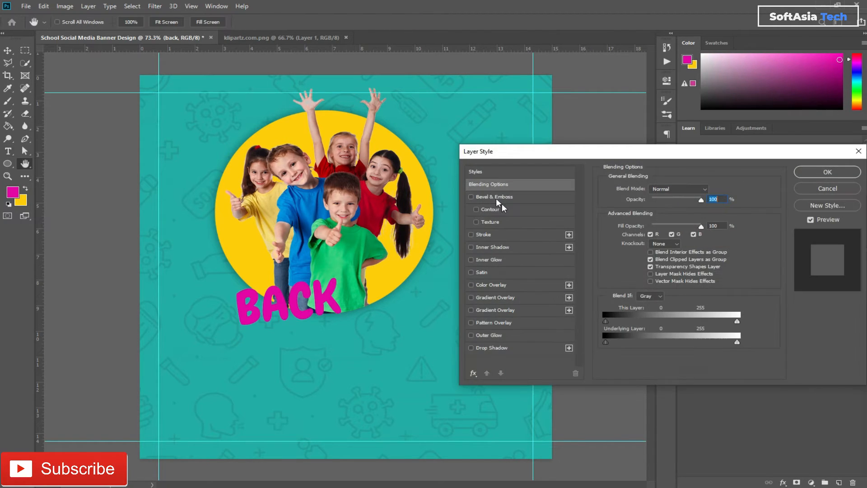
{"action": "left_click", "coordinate": [497, 199]}
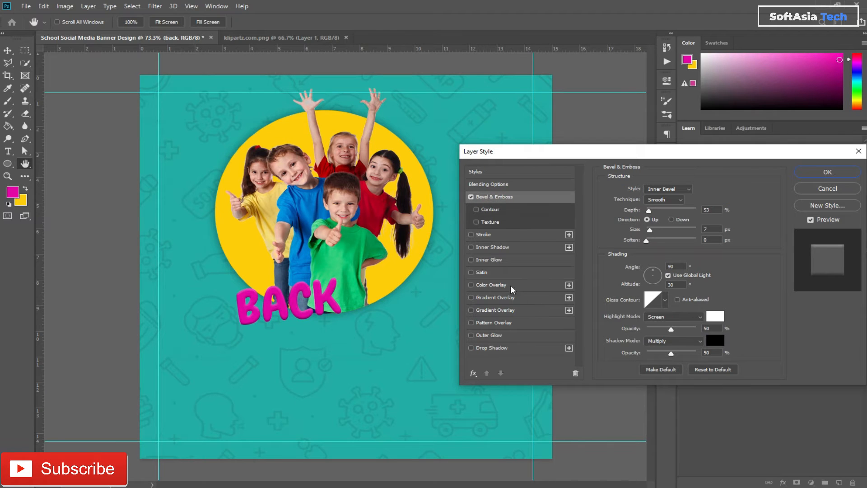
{"action": "left_click", "coordinate": [508, 234]}
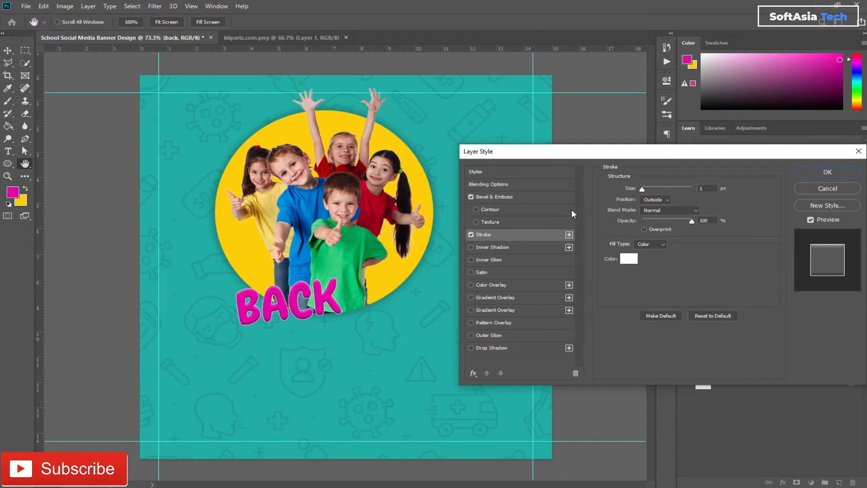
{"action": "left_click_drag", "start_coordinate": [642, 188], "coordinate": [647, 189]}
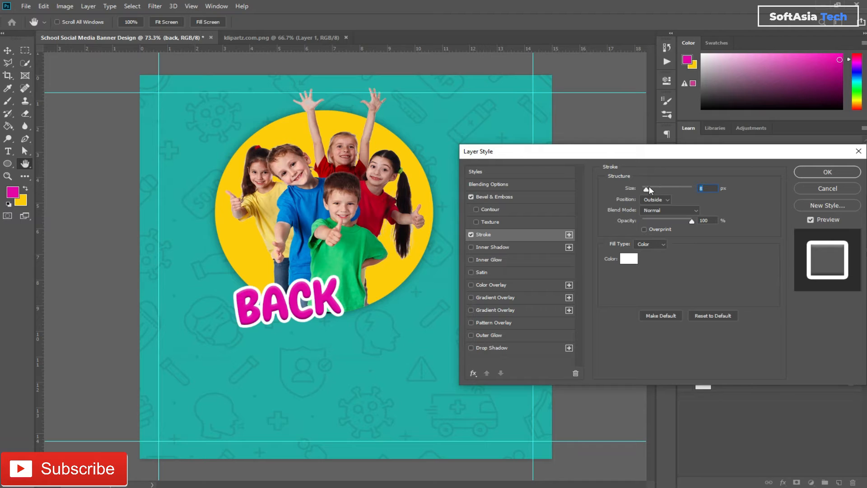
{"action": "type", "text": "10"}
{"action": "left_click", "coordinate": [804, 173]}
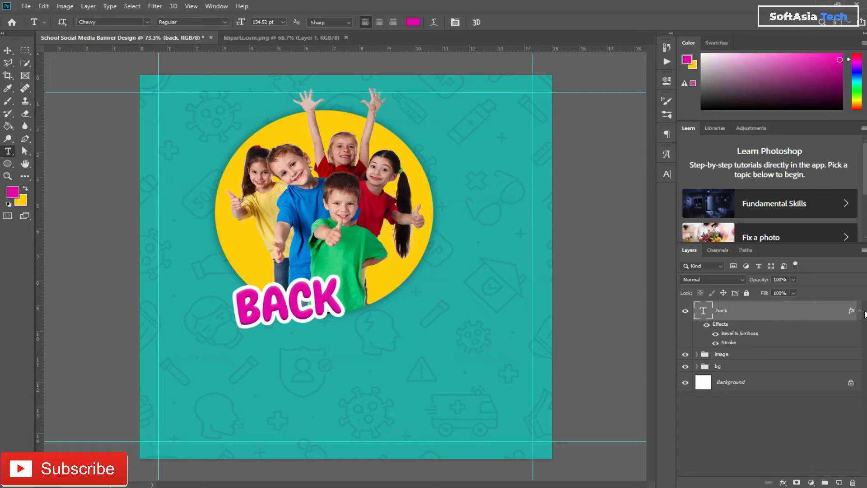
{"action": "left_click", "coordinate": [860, 312]}
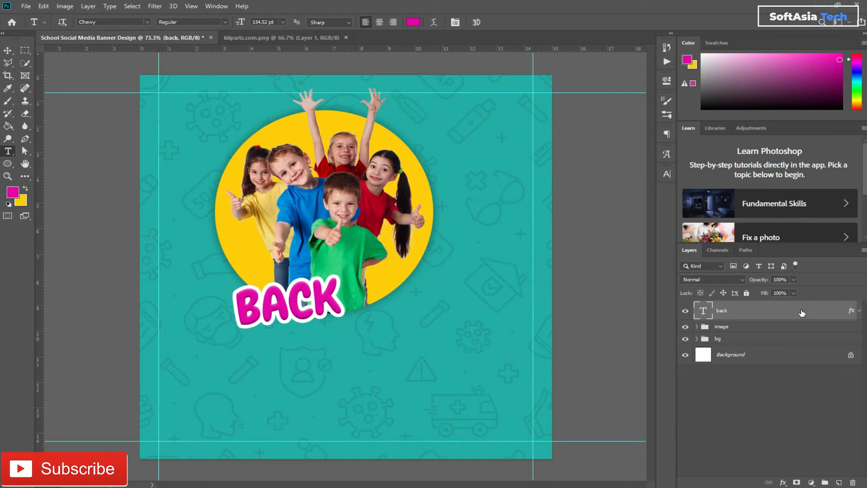
Step: Add the text "TO" at the lower right of BACK, enlarge it to about 100.88 pt and rotate it clockwise
{"action": "left_click", "coordinate": [354, 329]}
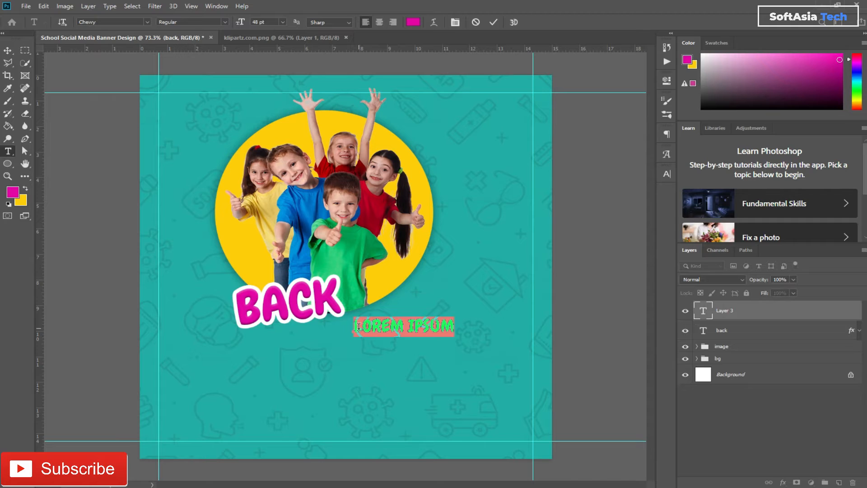
{"action": "key", "text": "BackSpace"}
{"action": "type", "text": "TO"}
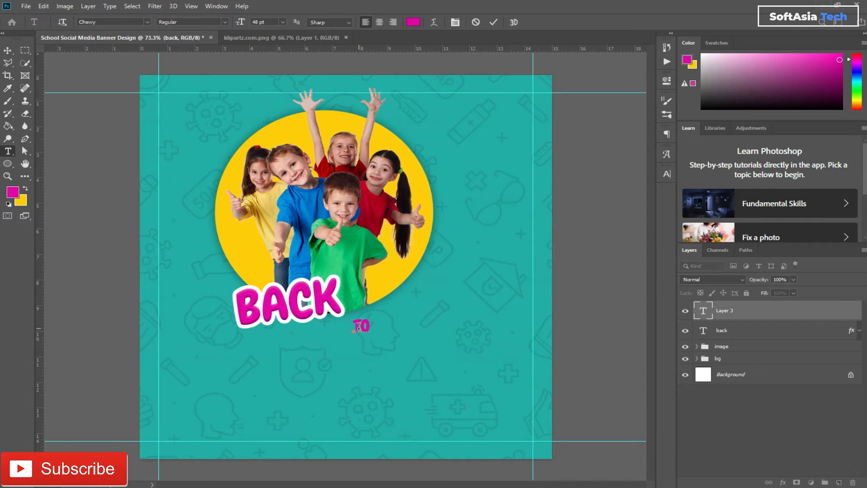
{"action": "left_click", "coordinate": [729, 319]}
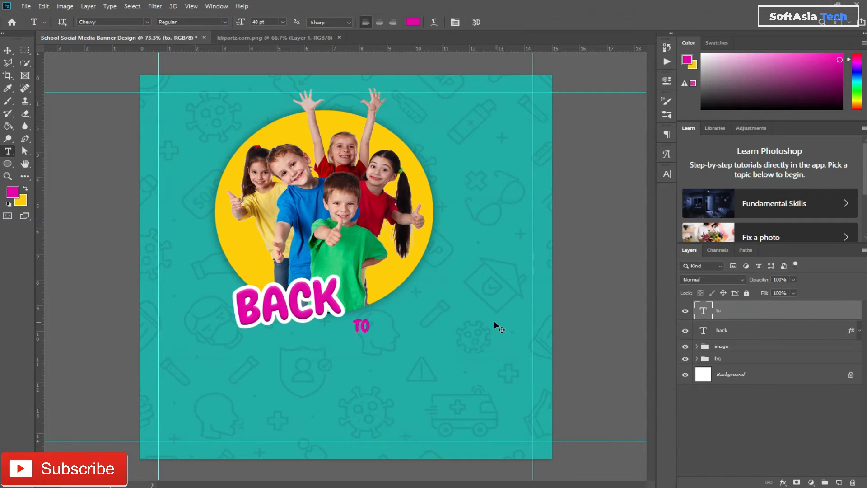
{"action": "key", "text": "ctrl+t"}
{"action": "mouse_move", "coordinate": [367, 311]}
{"action": "left_mouse_down"}
{"action": "mouse_move", "coordinate": [381, 300]}
{"action": "mouse_move", "coordinate": [361, 312]}
{"action": "mouse_move", "coordinate": [365, 298]}
{"action": "mouse_move", "coordinate": [351, 332]}
{"action": "mouse_move", "coordinate": [357, 294]}
{"action": "mouse_move", "coordinate": [362, 318]}
{"action": "mouse_move", "coordinate": [359, 311]}
{"action": "left_mouse_up"}
{"action": "left_click", "coordinate": [771, 316]}
Step: Recolor the TO text with the blue #0268c3 sampled from the boy's blue shirt
{"action": "left_click", "coordinate": [667, 174]}
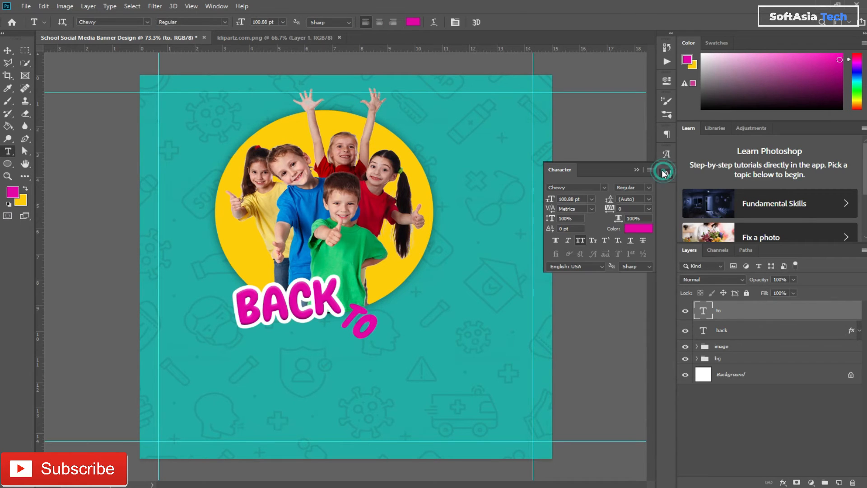
{"action": "left_click", "coordinate": [641, 228]}
{"action": "left_click", "coordinate": [302, 211]}
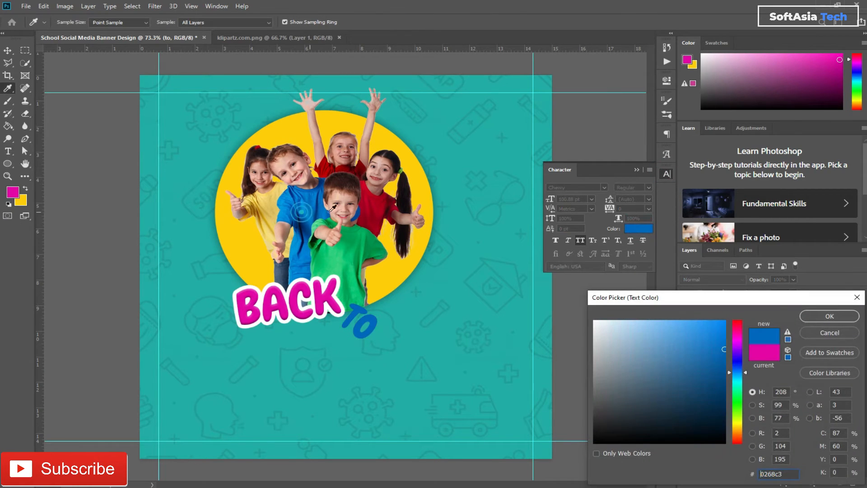
{"action": "left_click", "coordinate": [830, 317]}
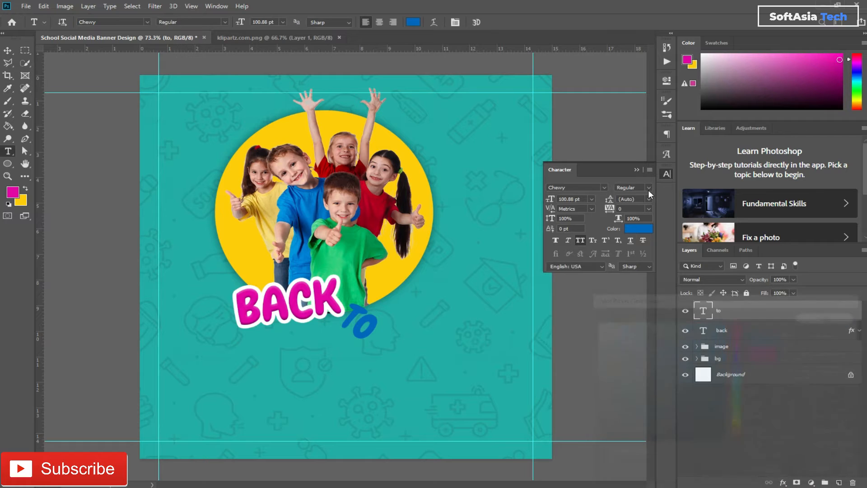
{"action": "left_click", "coordinate": [636, 169]}
Step: Copy the BACK text's layer style onto the TO text and collapse TO's effects list
{"action": "left_click", "coordinate": [746, 335]}
{"action": "right_click", "coordinate": [743, 335]}
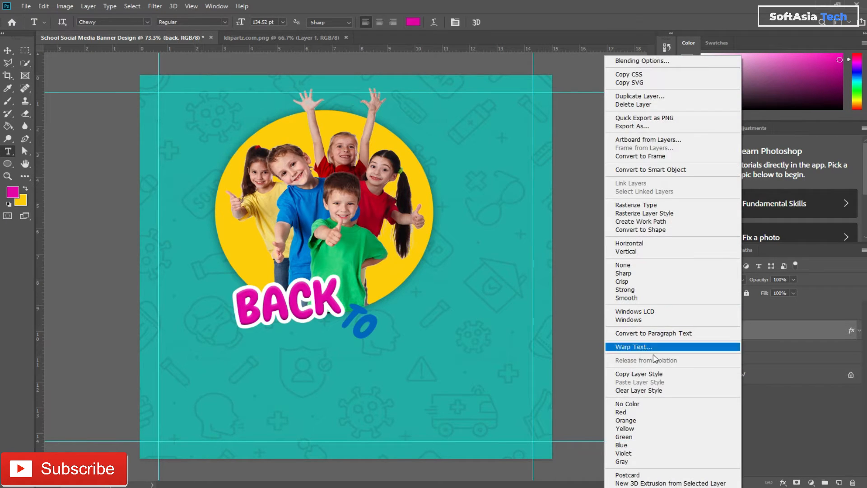
{"action": "left_click", "coordinate": [639, 374]}
{"action": "left_click", "coordinate": [740, 315]}
{"action": "right_click", "coordinate": [738, 315]}
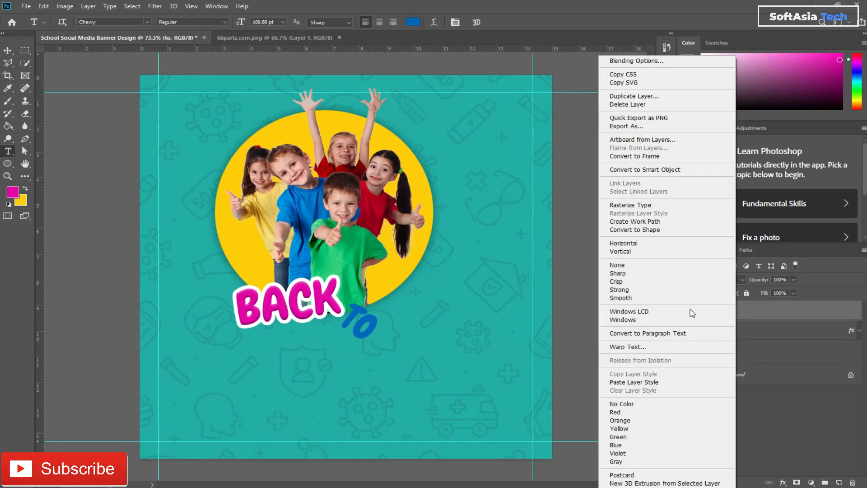
{"action": "left_click", "coordinate": [629, 382]}
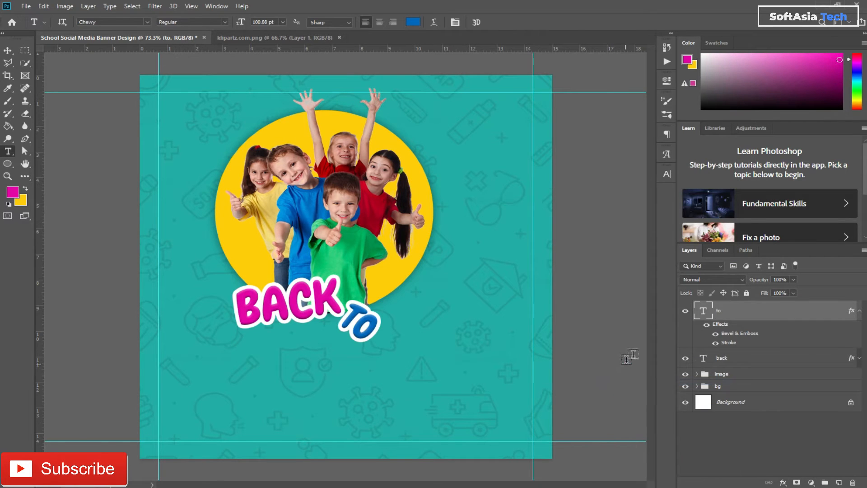
{"action": "left_click", "coordinate": [859, 311]}
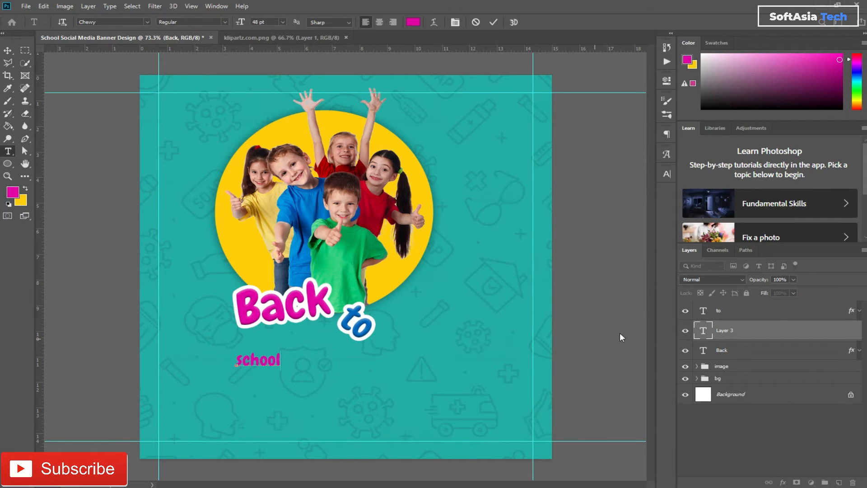
Step: Add the text "school" below the Back and to words and enlarge it to about 169.21 pt
{"action": "left_click", "coordinate": [766, 335]}
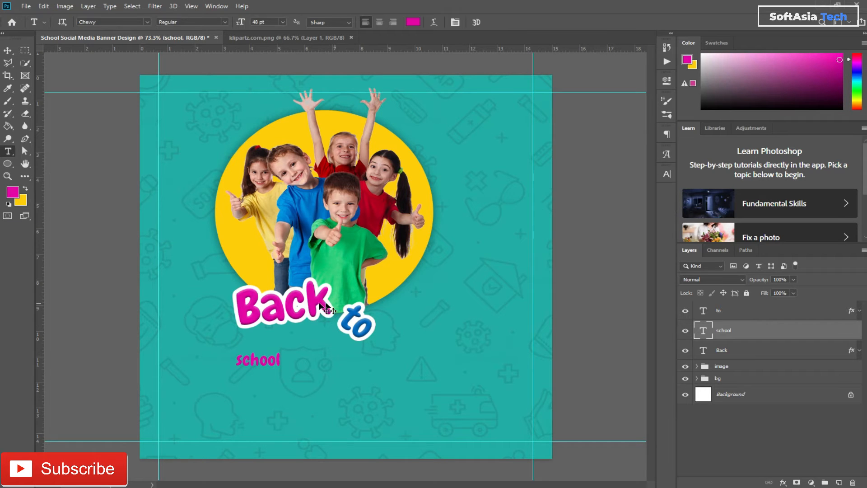
{"action": "key", "text": "ctrl+t"}
{"action": "left_click_drag", "start_coordinate": [281, 351], "coordinate": [390, 301]}
{"action": "left_click_drag", "start_coordinate": [317, 347], "coordinate": [327, 364]}
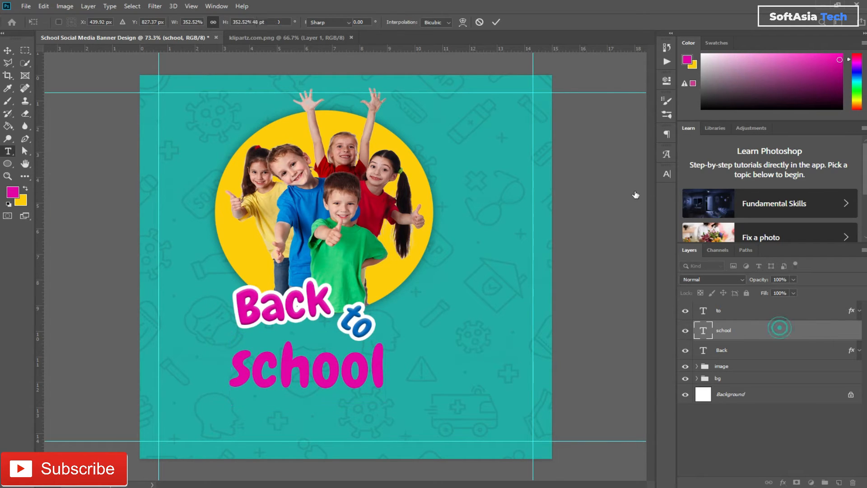
{"action": "key", "text": "Return"}
Step: Recolor the school text with the yellow #ffcc00 sampled from the picture
{"action": "left_click", "coordinate": [665, 177]}
{"action": "left_click", "coordinate": [638, 229]}
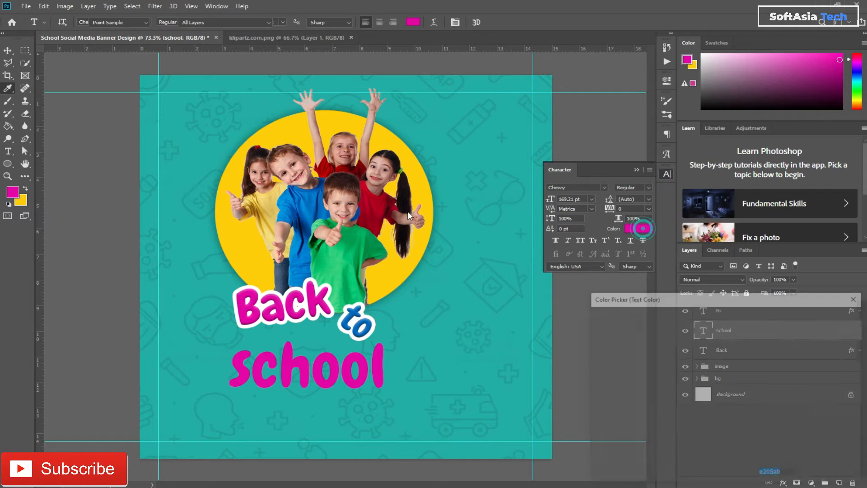
{"action": "left_click", "coordinate": [252, 238]}
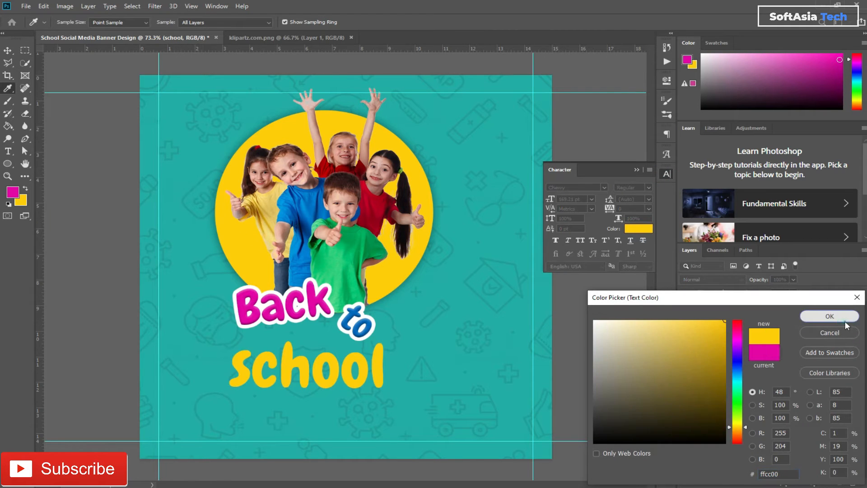
{"action": "left_click", "coordinate": [841, 319]}
{"action": "left_click", "coordinate": [636, 170]}
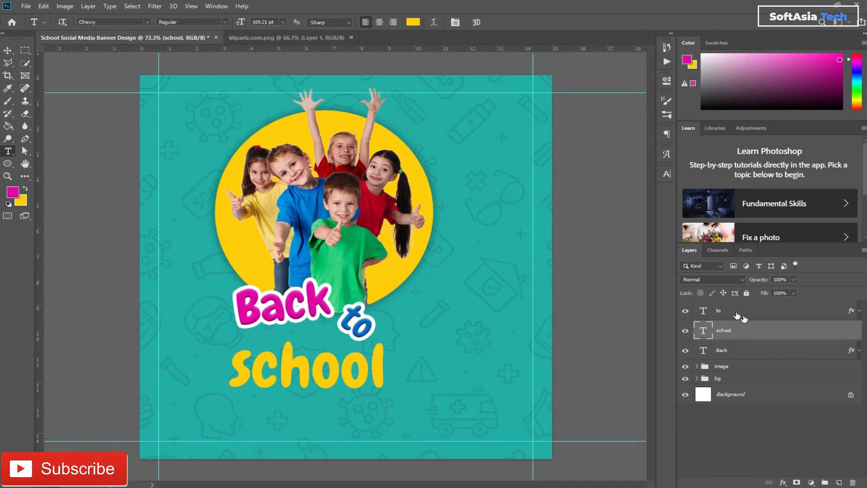
Step: Give the school text the default Bevel & Emboss of 100% depth and 8 px size, plus a 10 px white outside Stroke
{"action": "left_click", "coordinate": [749, 326]}
{"action": "double_click", "coordinate": [749, 326]}
{"action": "left_click", "coordinate": [501, 198]}
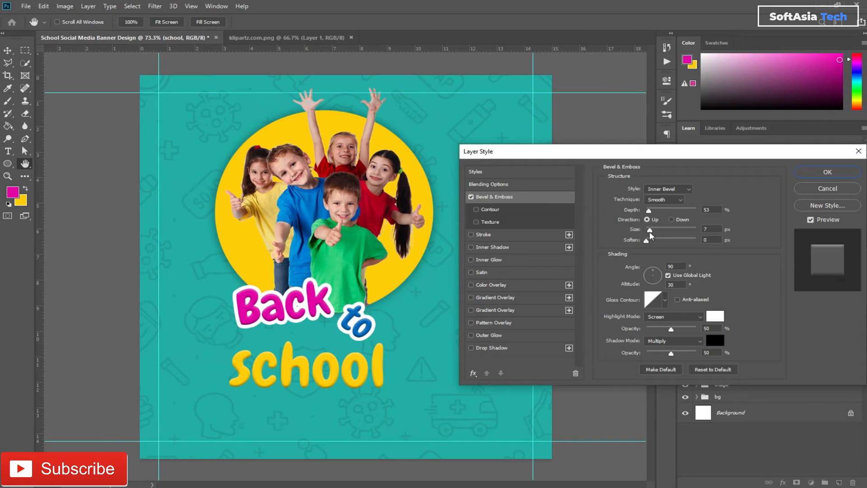
{"action": "left_click", "coordinate": [705, 370]}
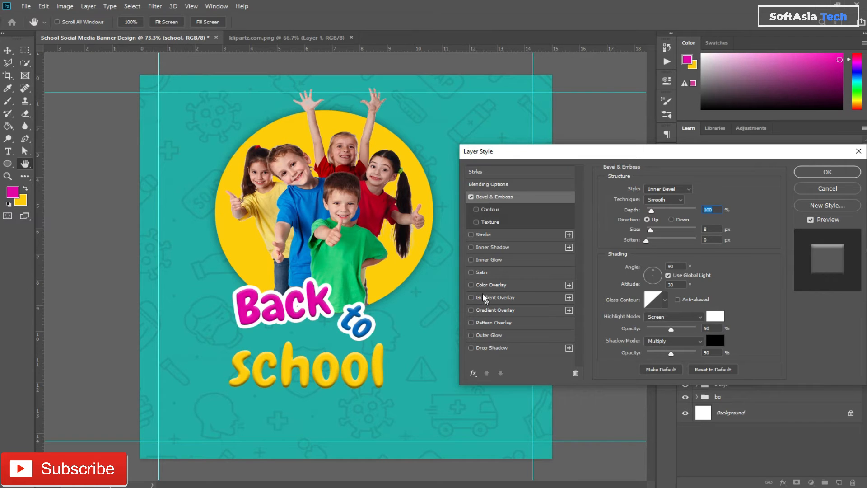
{"action": "left_click", "coordinate": [492, 237]}
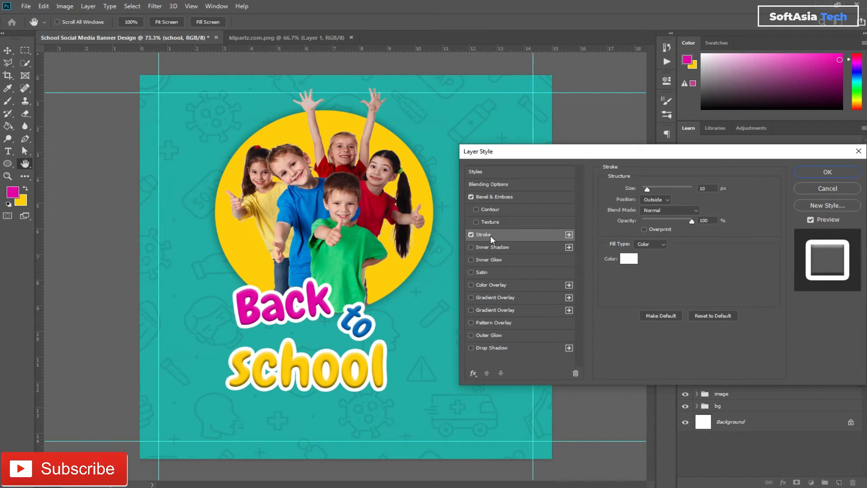
{"action": "left_click", "coordinate": [828, 173]}
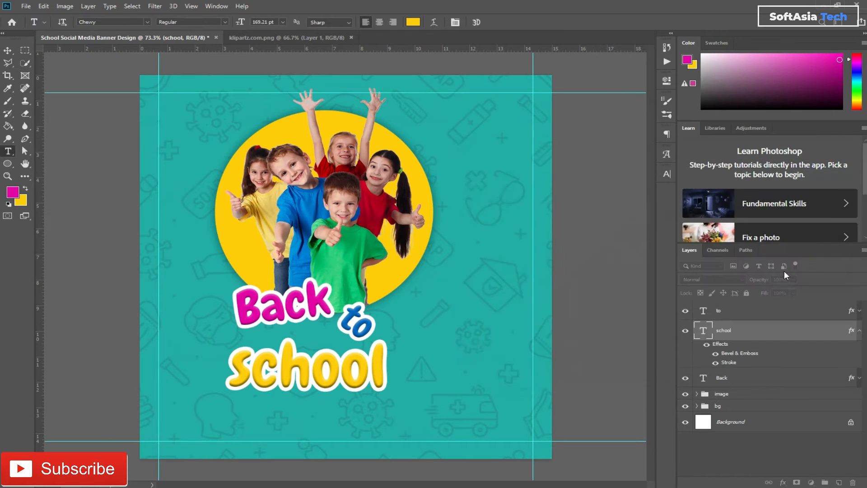
Step: Reset the Back text's Bevel & Emboss to the default 100% depth and 8 px size, and collapse its effects list
{"action": "left_click", "coordinate": [732, 378]}
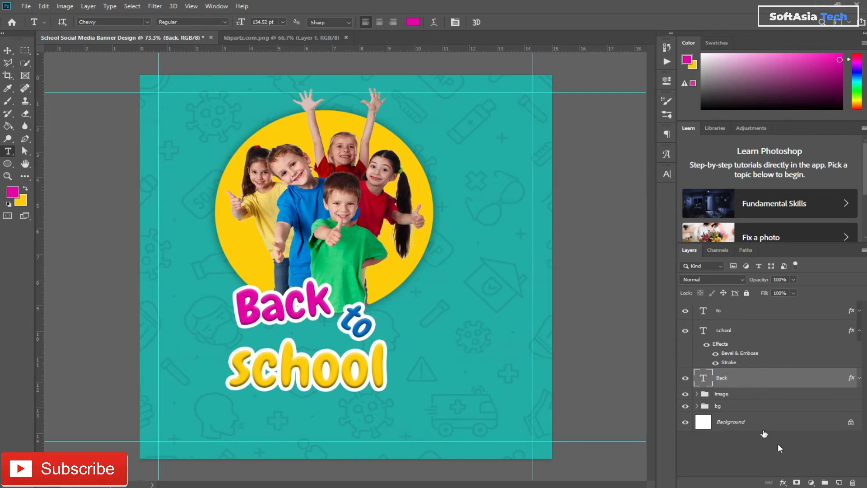
{"action": "left_click", "coordinate": [860, 378]}
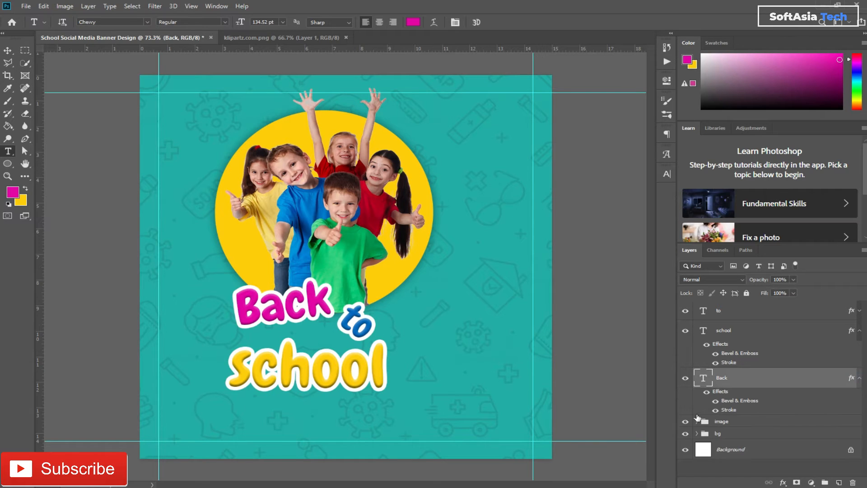
{"action": "double_click", "coordinate": [732, 400]}
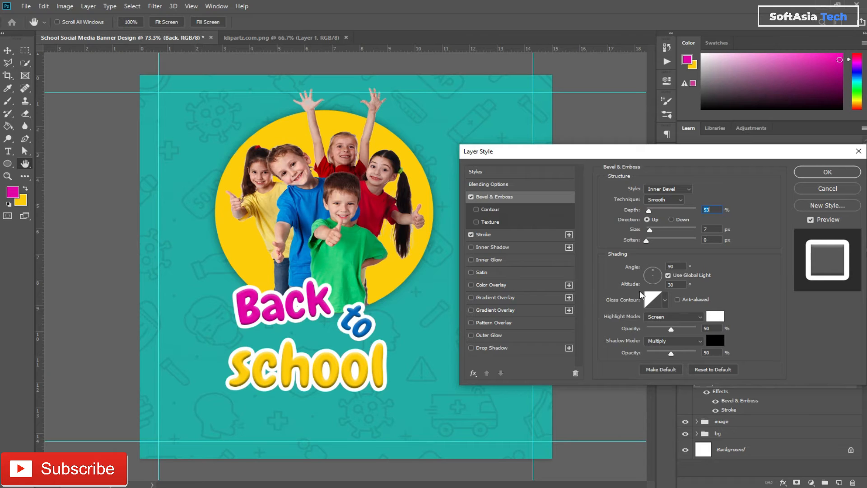
{"action": "left_click", "coordinate": [717, 370]}
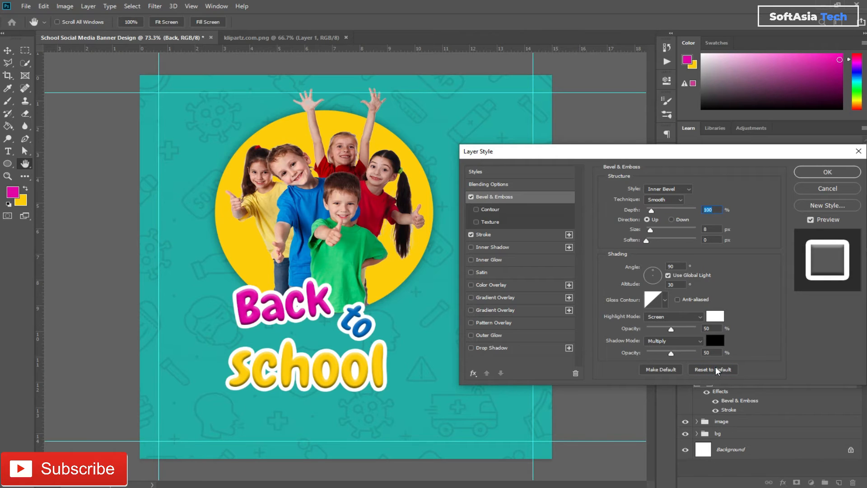
{"action": "left_click", "coordinate": [825, 173]}
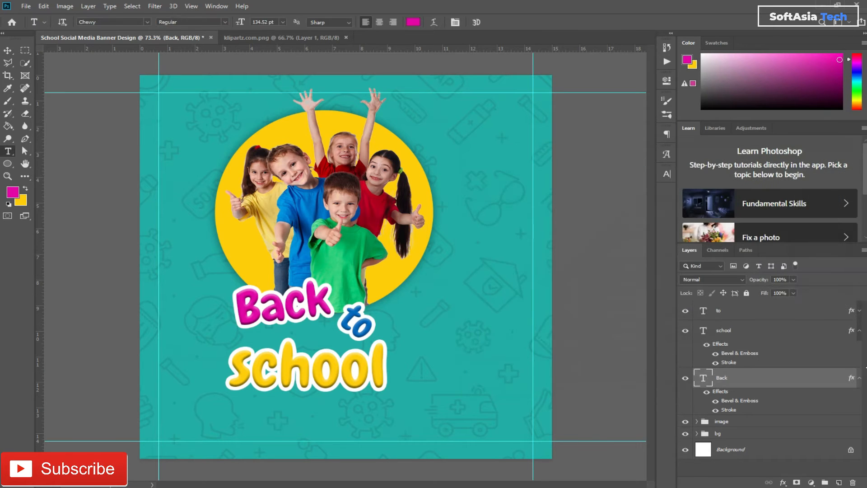
{"action": "left_click", "coordinate": [860, 378]}
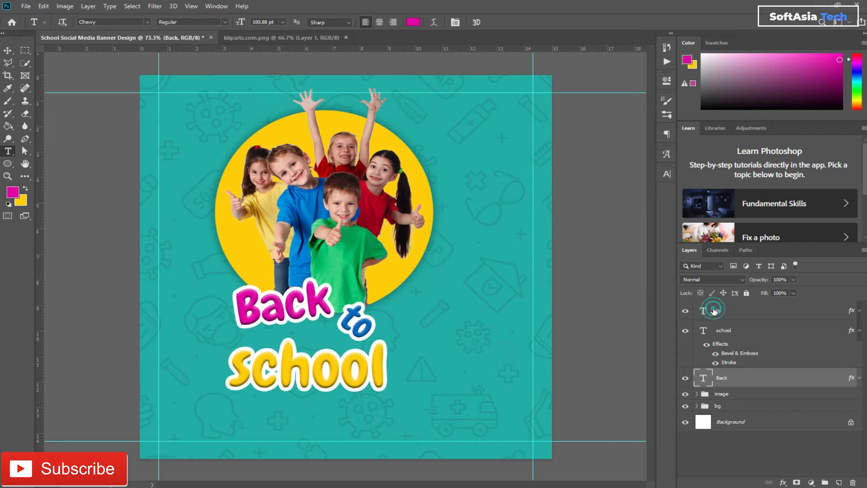
Step: Reset the "to" text's Bevel & Emboss to the default 100% depth and 8 px size, and collapse the text layers' effects lists
{"action": "left_click", "coordinate": [854, 312]}
{"action": "left_click", "coordinate": [860, 312]}
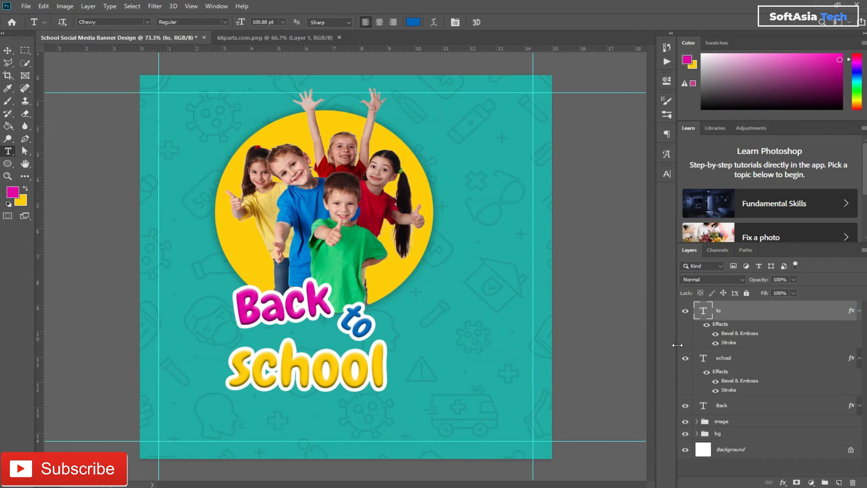
{"action": "double_click", "coordinate": [743, 335]}
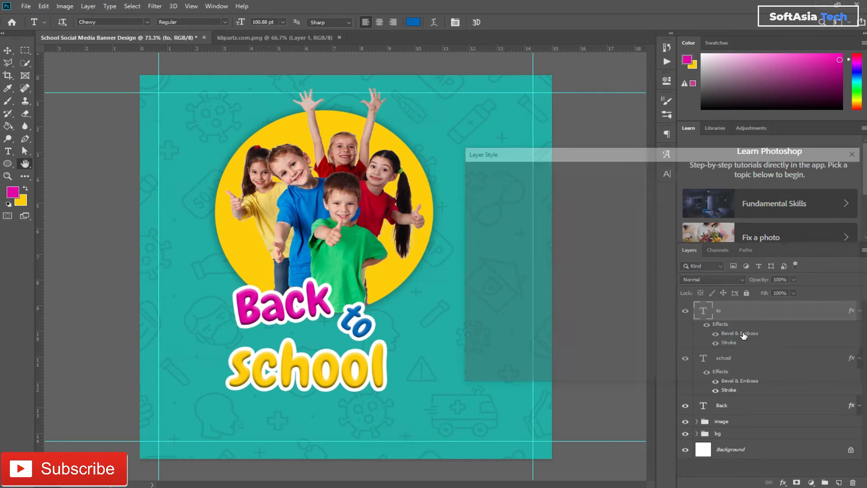
{"action": "left_click", "coordinate": [713, 370]}
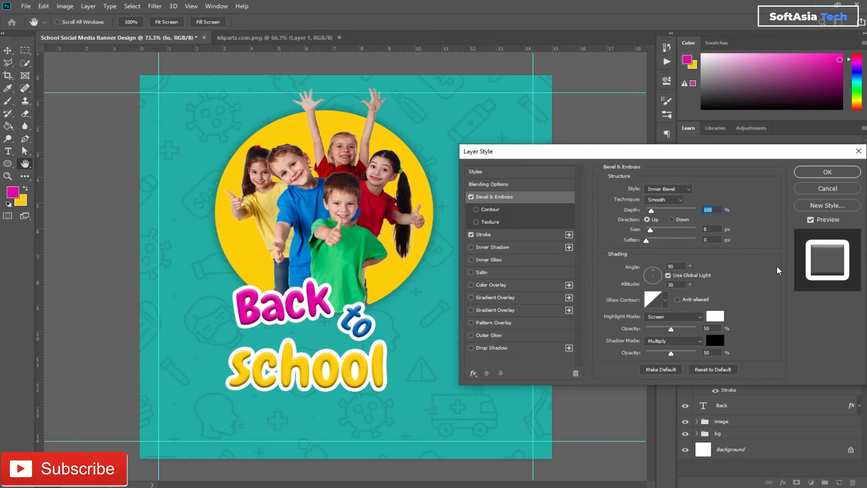
{"action": "left_click", "coordinate": [828, 172]}
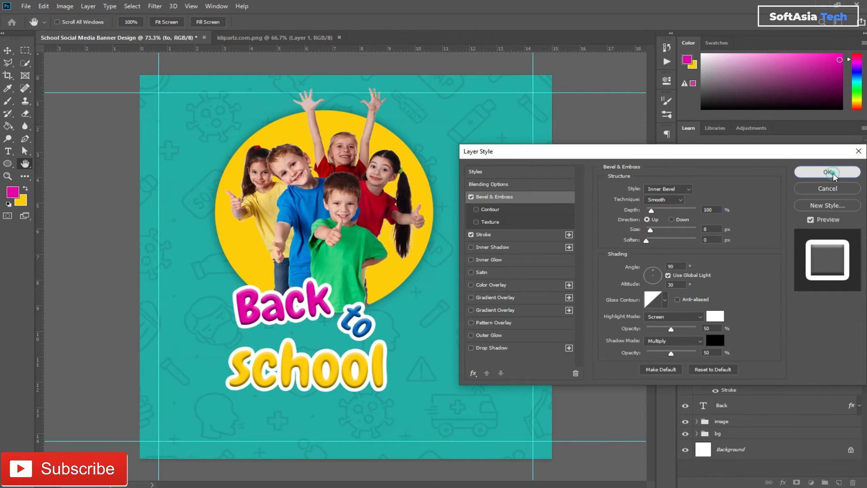
{"action": "left_click", "coordinate": [859, 311]}
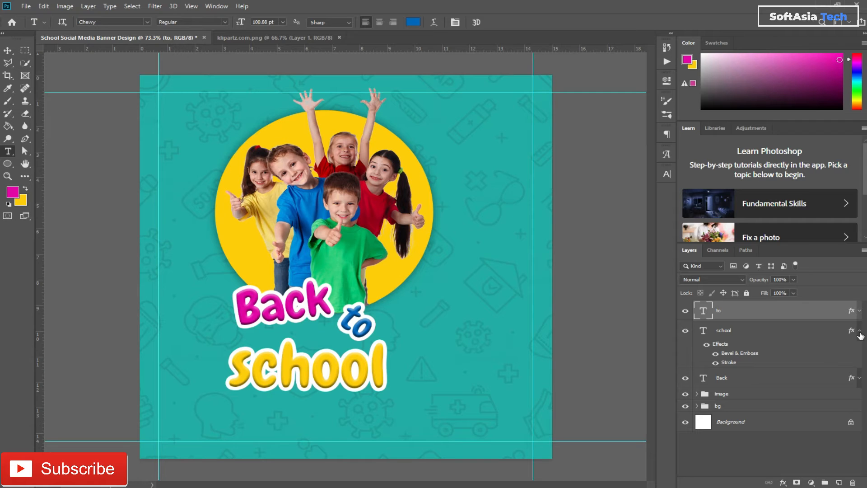
{"action": "left_click", "coordinate": [860, 333]}
{"action": "left_click", "coordinate": [860, 350]}
{"action": "left_click", "coordinate": [860, 351]}
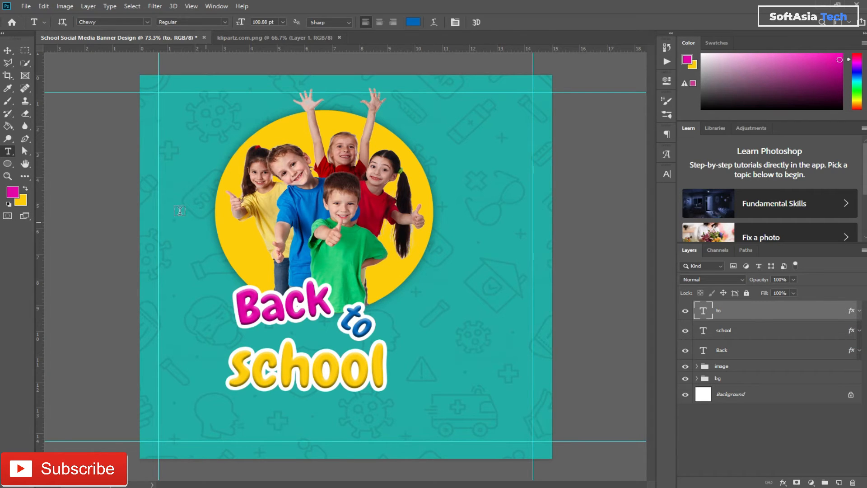
Step: Move the three title words up and closer together, with "to" tucked beside Back and school directly beneath them
{"action": "scroll", "coordinate": [132, 182], "scroll_direction": "up", "scroll_amount": 4}
{"action": "key", "text": "v"}
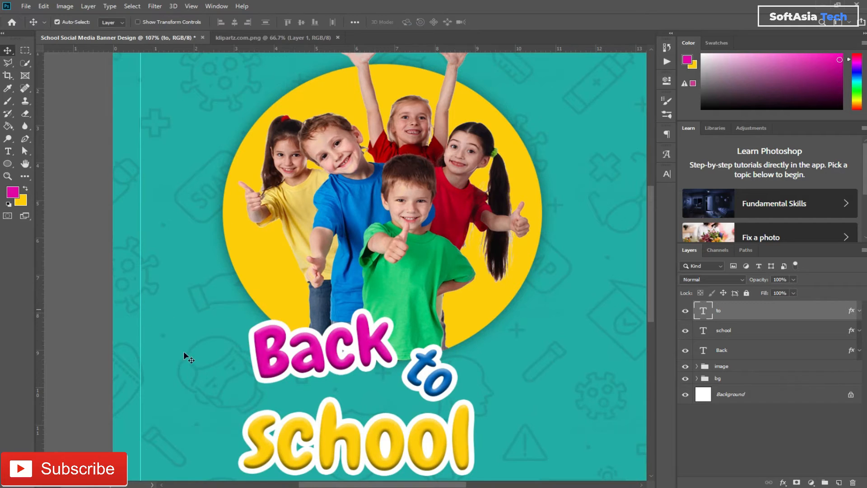
{"action": "left_click_drag", "start_coordinate": [379, 433], "coordinate": [371, 397]}
{"action": "left_click_drag", "start_coordinate": [428, 368], "coordinate": [427, 335]}
{"action": "left_click_drag", "start_coordinate": [362, 346], "coordinate": [375, 327]}
{"action": "left_click_drag", "start_coordinate": [333, 411], "coordinate": [352, 400]}
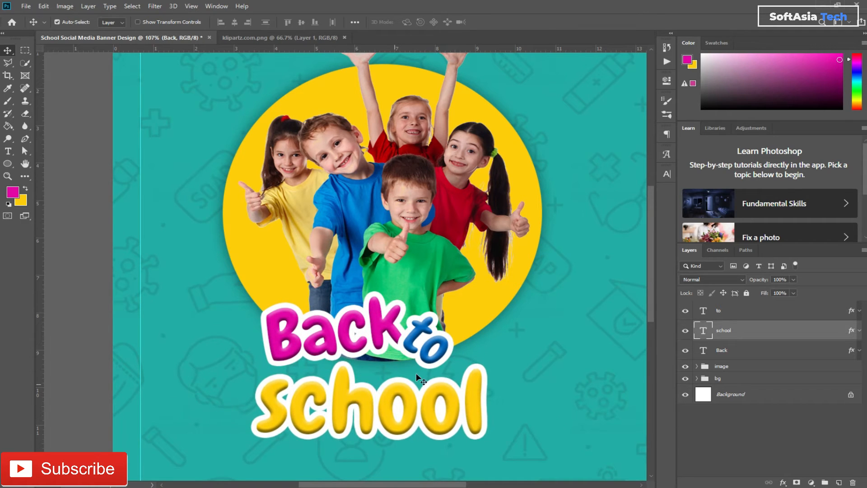
{"action": "left_click_drag", "start_coordinate": [415, 329], "coordinate": [422, 342]}
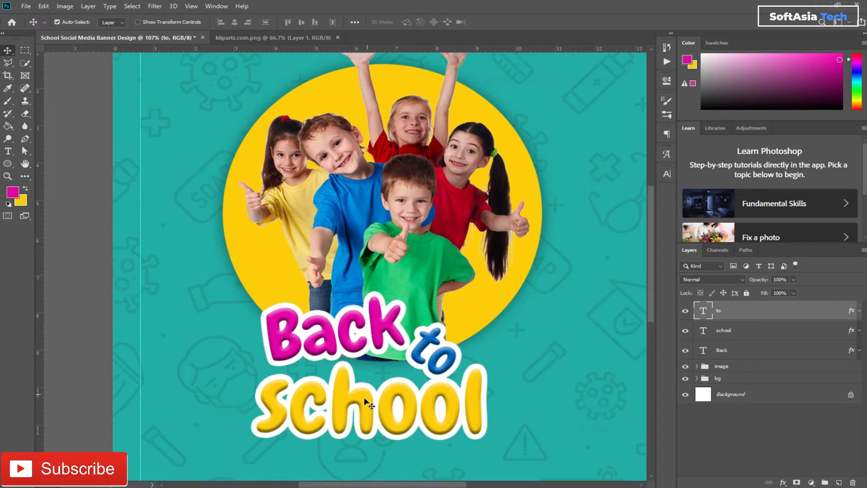
{"action": "left_click_drag", "start_coordinate": [366, 408], "coordinate": [356, 401]}
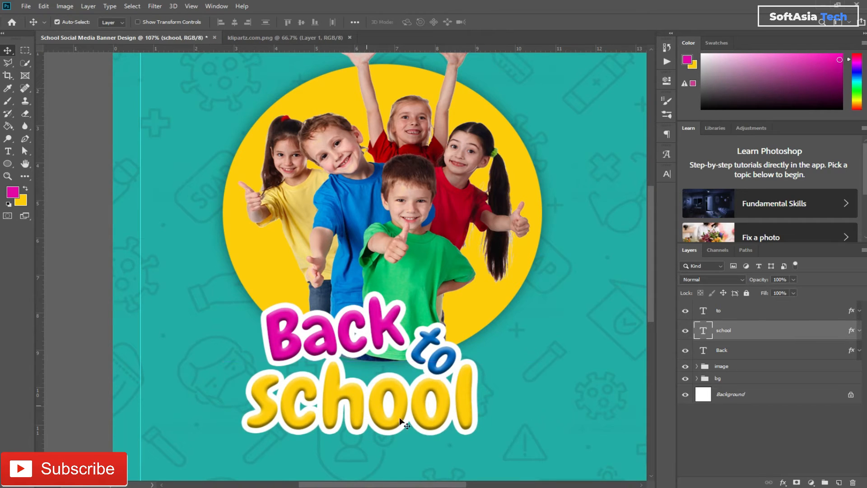
Step: Replace the lowercase first letter of school with a capital "S" and nudge the word slightly down and to the left
{"action": "left_click", "coordinate": [753, 340]}
{"action": "key", "text": "t"}
{"action": "double_click", "coordinate": [270, 406]}
{"action": "left_click_drag", "start_coordinate": [281, 404], "coordinate": [258, 403]}
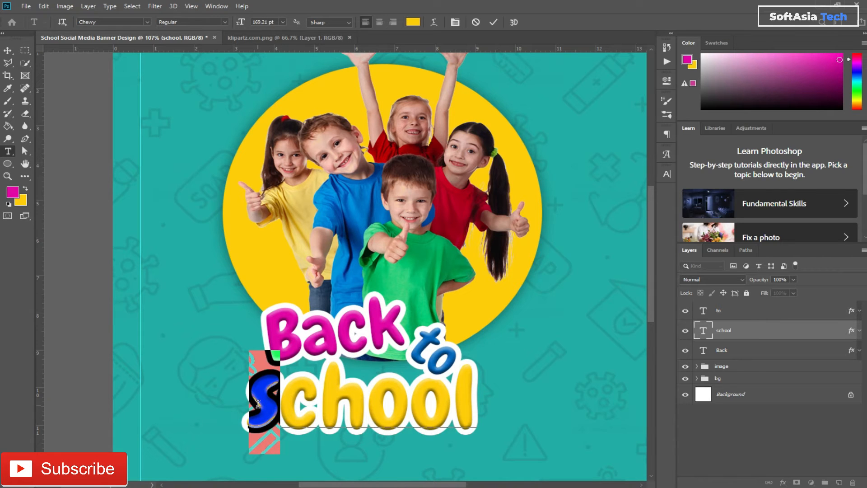
{"action": "key", "text": "BackSpace"}
{"action": "type", "text": "S"}
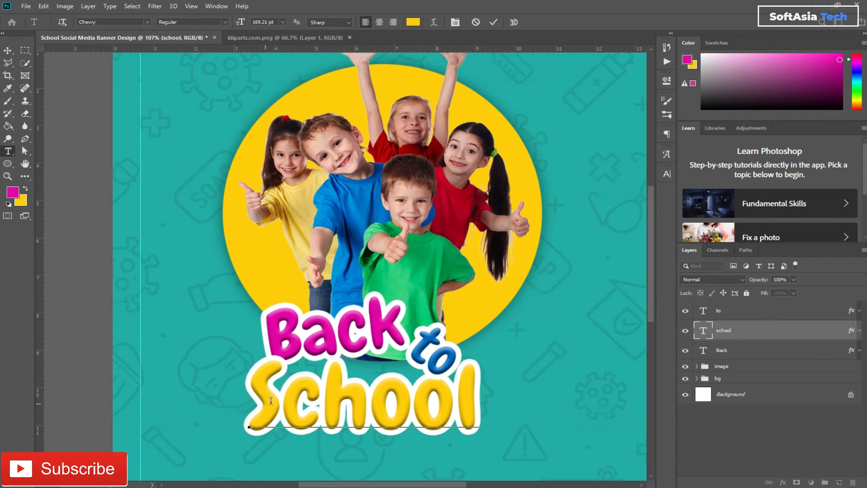
{"action": "key", "text": "ctrl+Return"}
{"action": "key", "text": "v"}
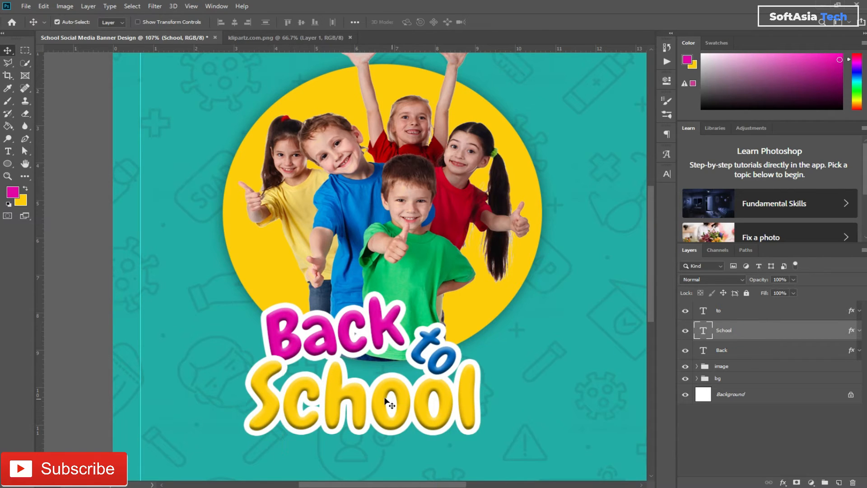
{"action": "left_click_drag", "start_coordinate": [337, 376], "coordinate": [331, 378]}
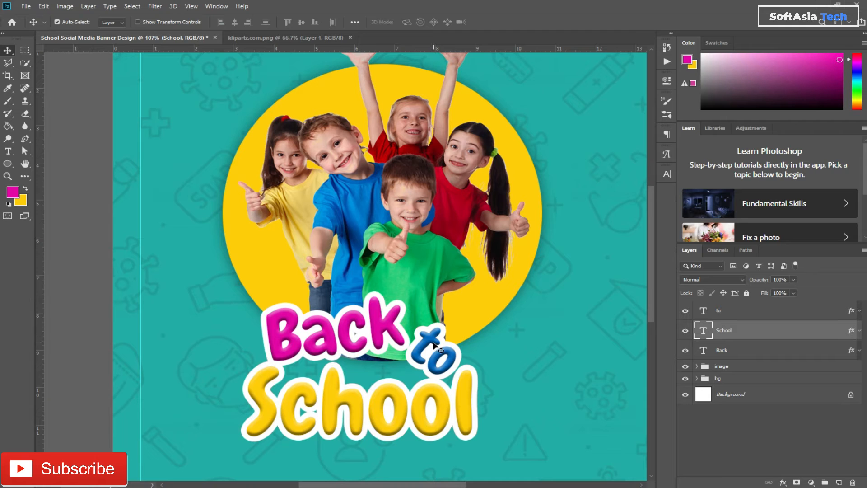
Step: Group the to, School and Back text layers, name the group "main text", and clear the layer selection
{"action": "scroll", "coordinate": [420, 346], "scroll_direction": "down", "scroll_amount": 2}
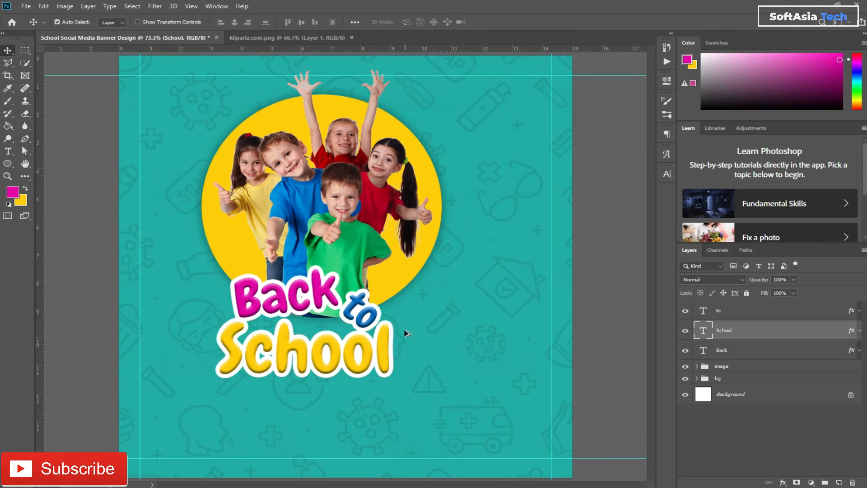
{"action": "scroll", "coordinate": [474, 348], "scroll_direction": "down", "scroll_amount": 2}
{"action": "left_click", "coordinate": [755, 348]}
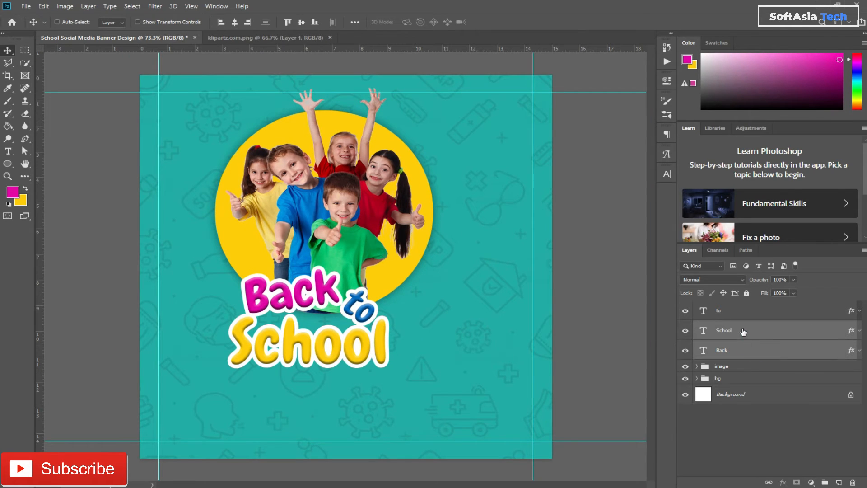
{"action": "left_click", "coordinate": [738, 314], "text": "ctrl"}
{"action": "left_click", "coordinate": [742, 332], "text": "ctrl"}
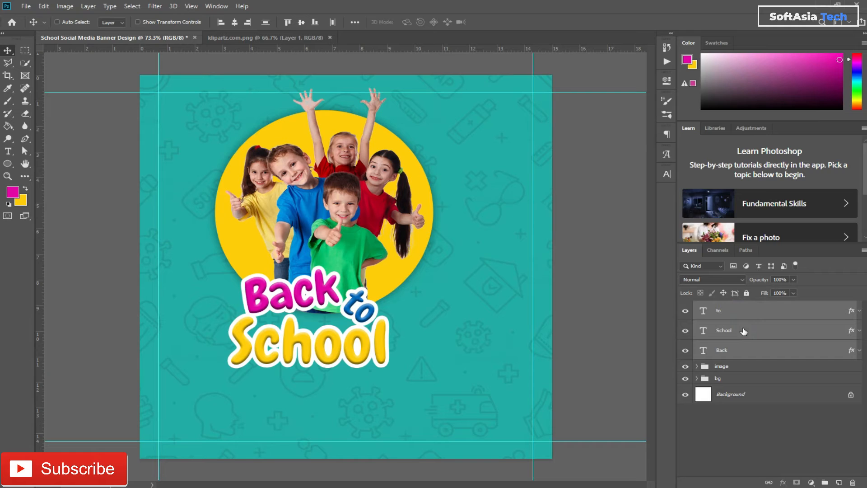
{"action": "key", "text": "ctrl+g"}
{"action": "double_click", "coordinate": [723, 306]}
{"action": "type", "text": "main tex"}
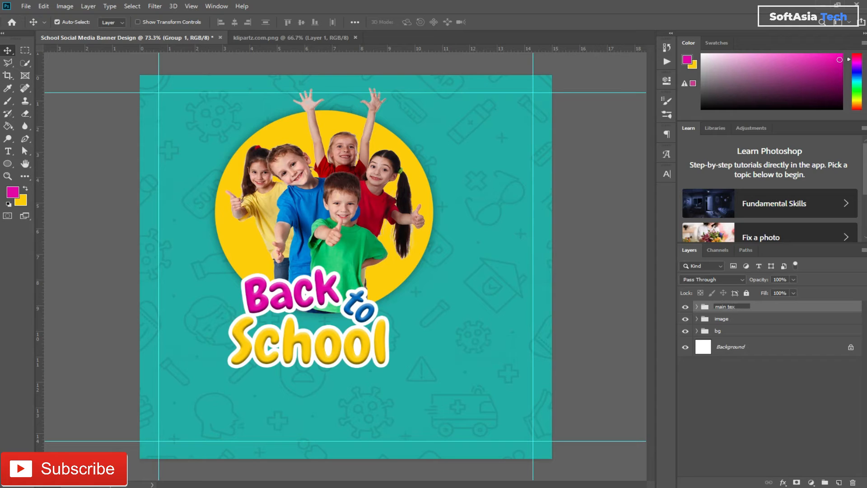
{"action": "left_click", "coordinate": [795, 319]}
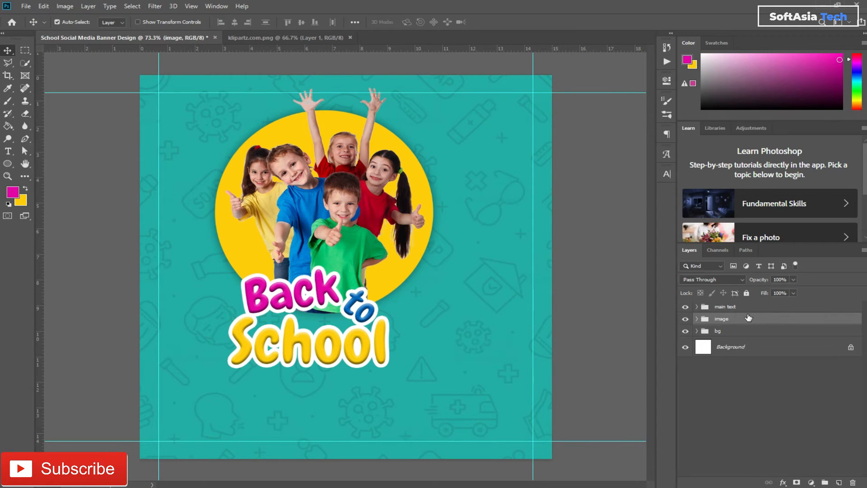
{"action": "left_click", "coordinate": [748, 315], "text": "ctrl"}
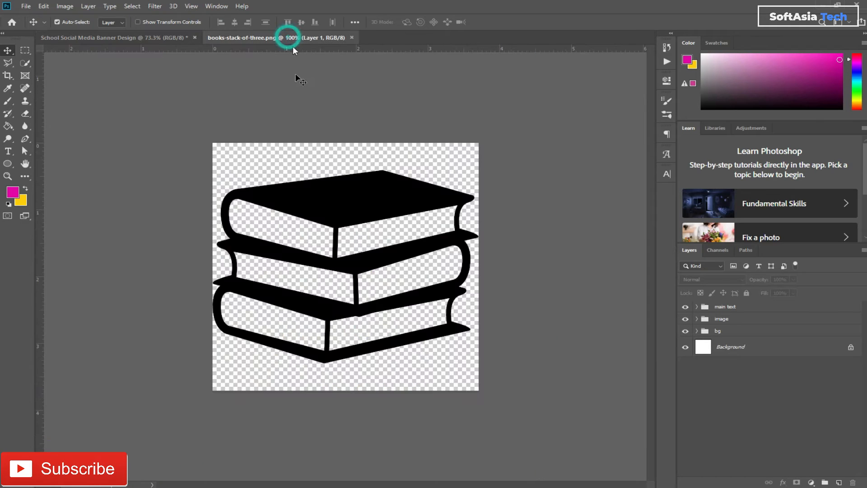
Step: Bring the books-stack-of-three.png artwork into the banner and fill its shape with white (#ffffff)
{"action": "left_click", "coordinate": [290, 38]}
{"action": "left_click_drag", "start_coordinate": [346, 207], "coordinate": [332, 220]}
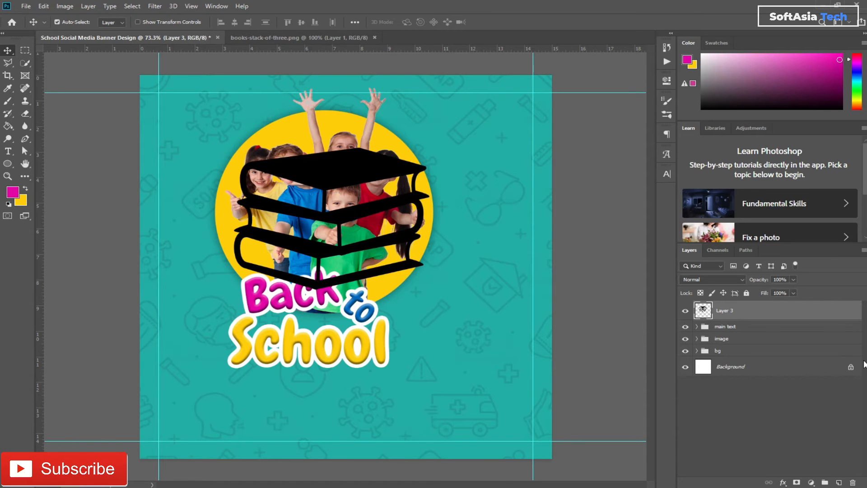
{"action": "left_click", "coordinate": [703, 310], "text": "ctrl"}
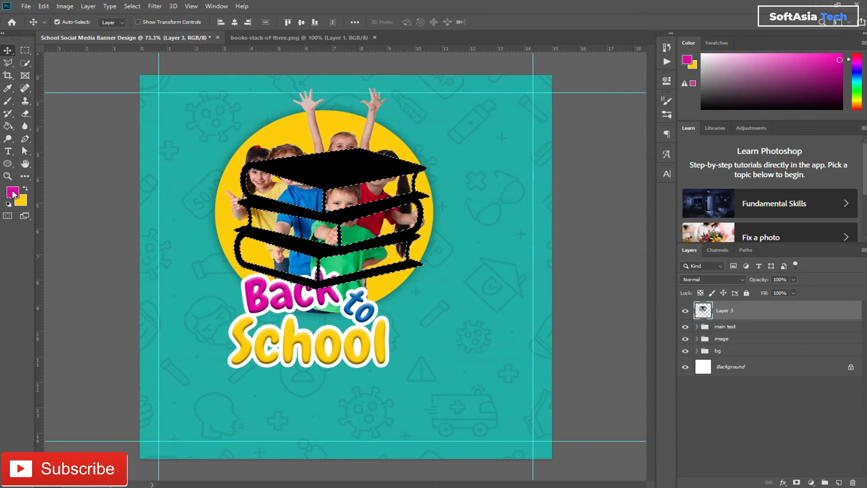
{"action": "left_click", "coordinate": [13, 192]}
{"action": "left_click_drag", "start_coordinate": [653, 351], "coordinate": [593, 321]}
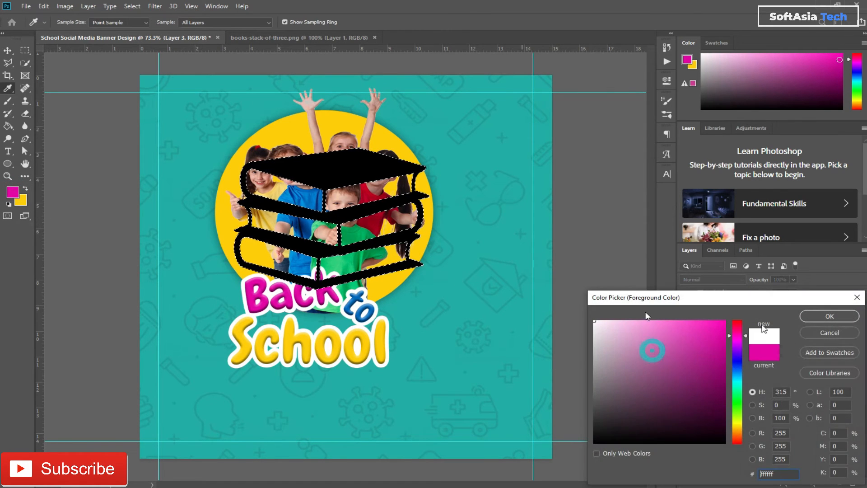
{"action": "left_click", "coordinate": [817, 315]}
{"action": "key", "text": "v"}
{"action": "key", "text": "ctrl+BackSpace"}
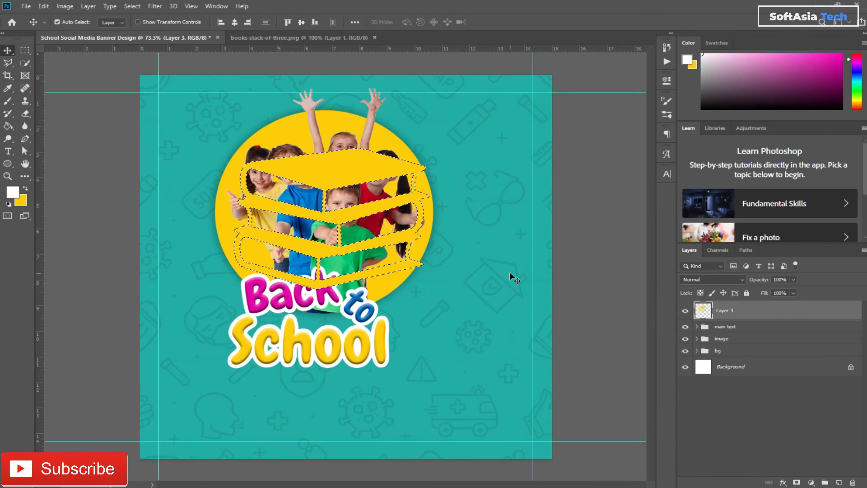
{"action": "key", "text": "alt+BackSpace"}
{"action": "key", "text": "ctrl+d"}
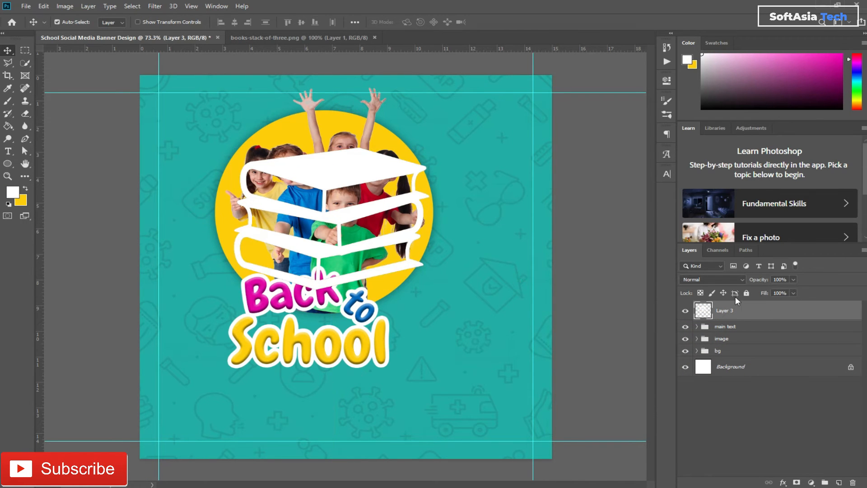
{"action": "right_click", "coordinate": [751, 311]}
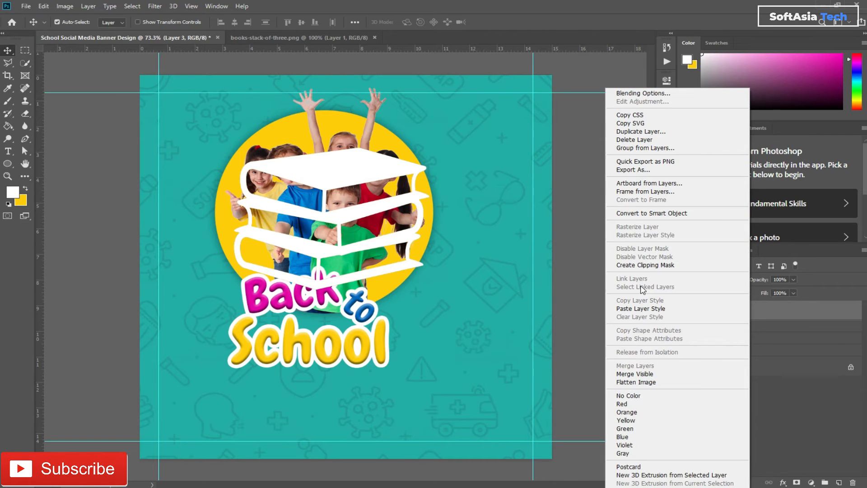
{"action": "left_click", "coordinate": [646, 266]}
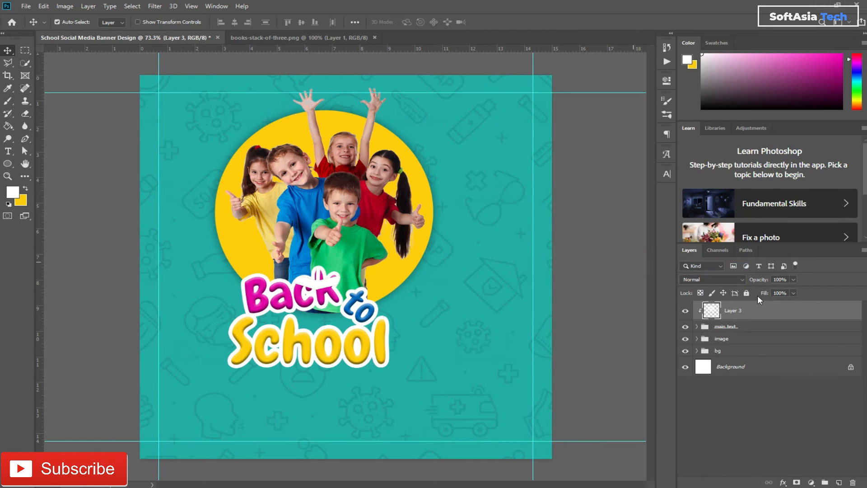
{"action": "key", "text": "ctrl+z"}
Step: Convert the books layer to a smart object, scale it to about 12.66%, and place it at the guides in the banner's upper-left corner
{"action": "right_click", "coordinate": [739, 313]}
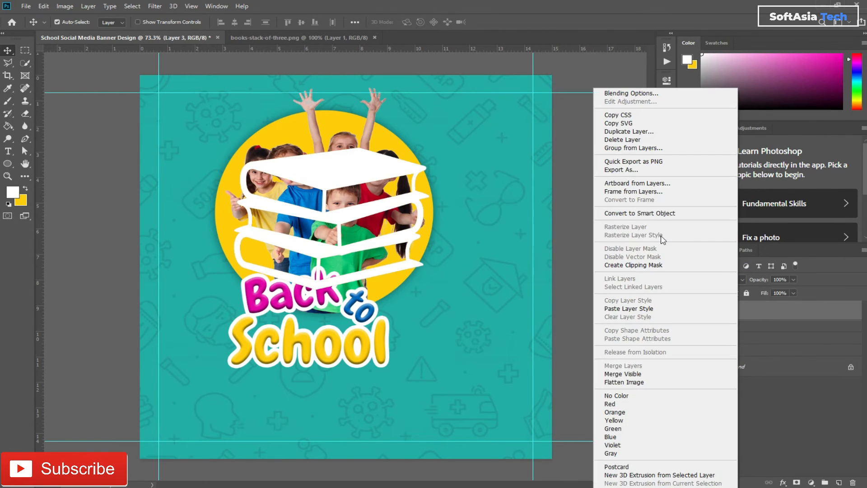
{"action": "left_click", "coordinate": [630, 213]}
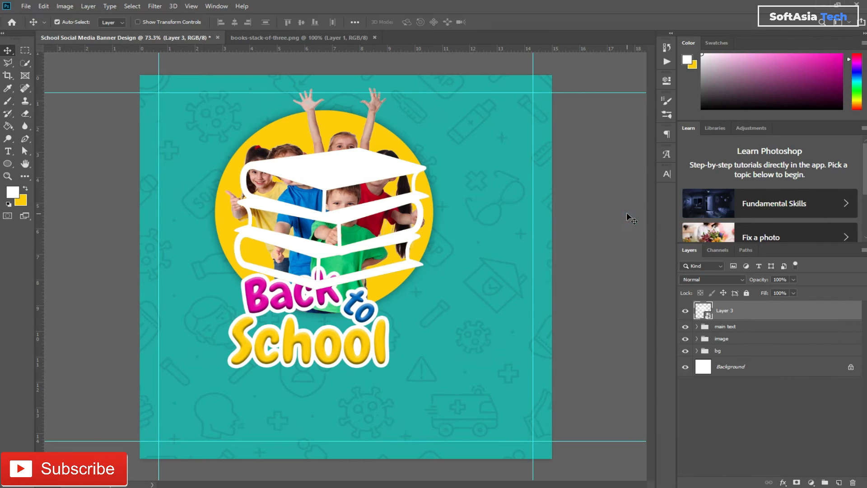
{"action": "key", "text": "ctrl+t"}
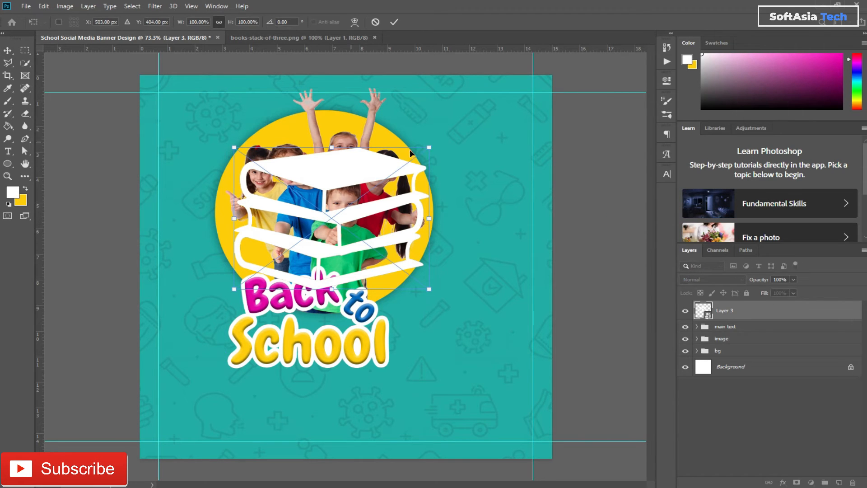
{"action": "left_click_drag", "start_coordinate": [429, 147], "coordinate": [182, 110]}
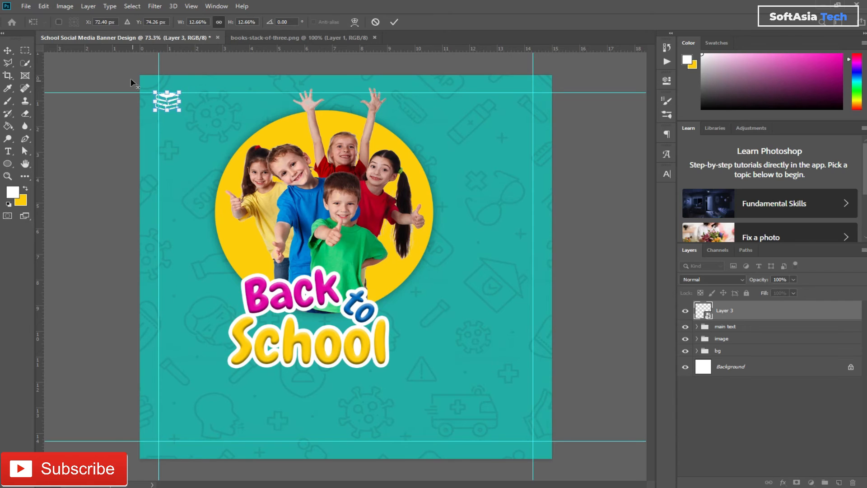
{"action": "scroll", "coordinate": [169, 105], "scroll_direction": "up", "scroll_amount": 10}
{"action": "key", "text": "alt+space"}
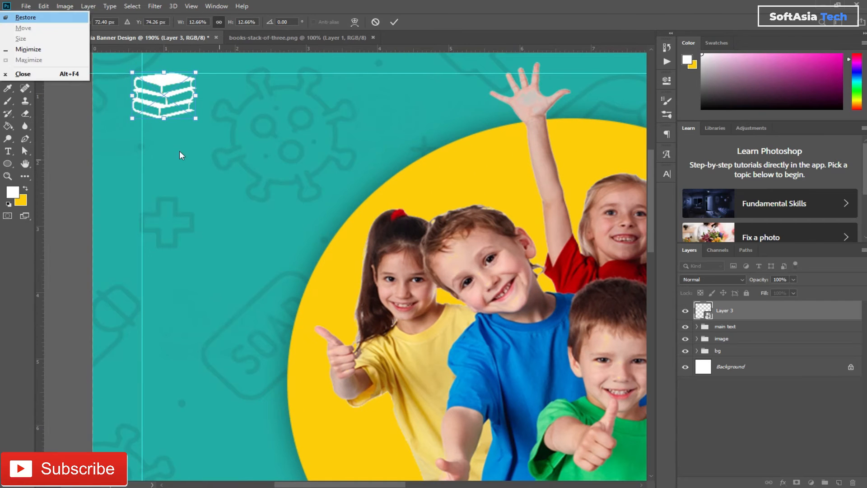
{"action": "left_click", "coordinate": [39, 76]}
{"action": "left_click_drag", "start_coordinate": [182, 177], "coordinate": [289, 271]}
{"action": "left_click_drag", "start_coordinate": [304, 215], "coordinate": [298, 209]}
{"action": "left_click", "coordinate": [394, 23]}
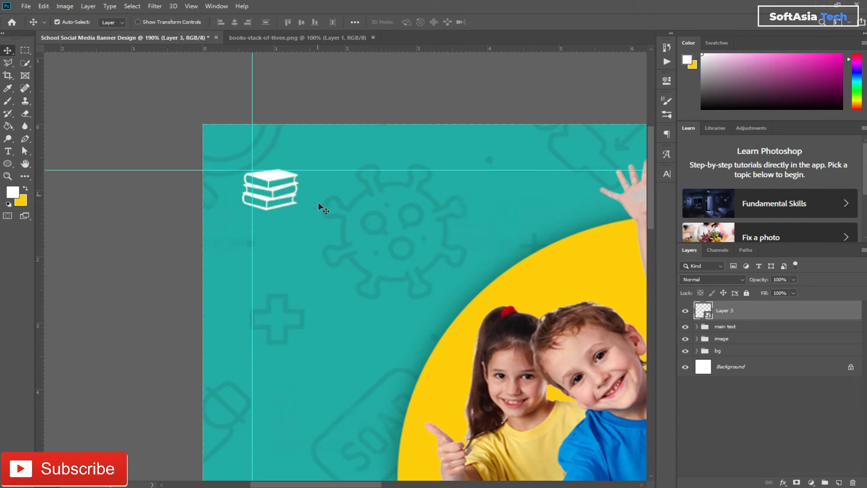
Step: Add the white text "sa" in Chewy 48 pt to the right of the books icon and set it to all caps
{"action": "key", "text": "t"}
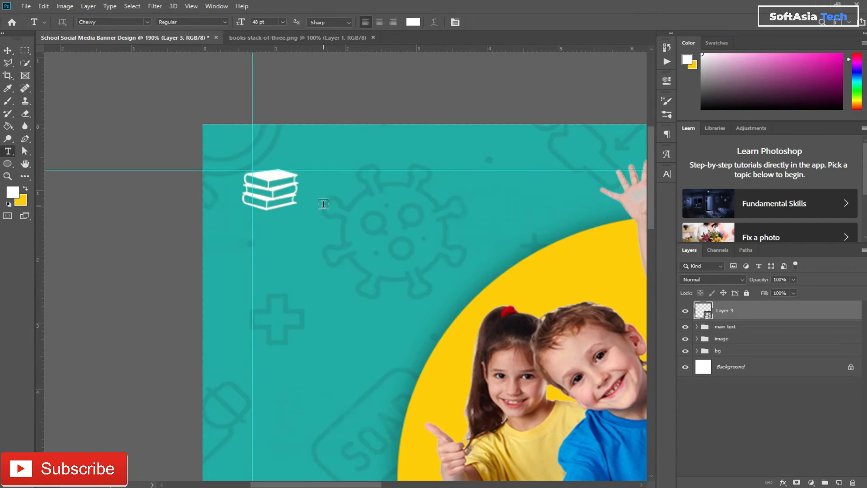
{"action": "left_click", "coordinate": [363, 206]}
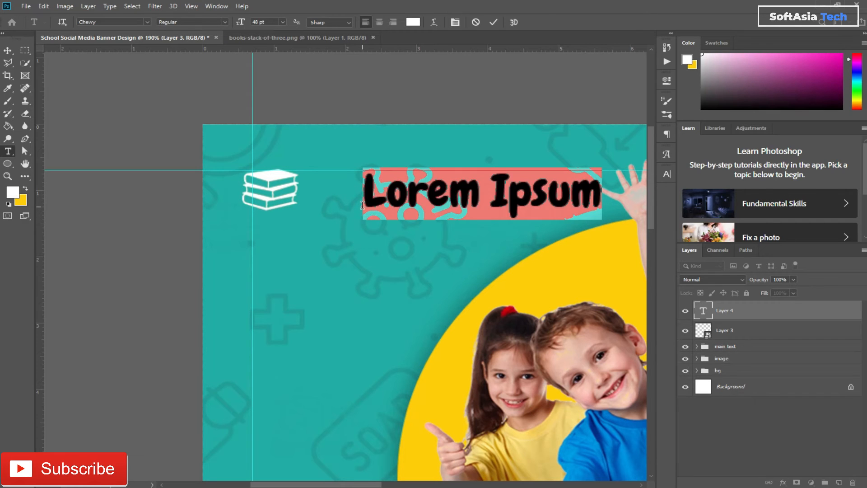
{"action": "key", "text": "BackSpace"}
{"action": "type", "text": "Sa"}
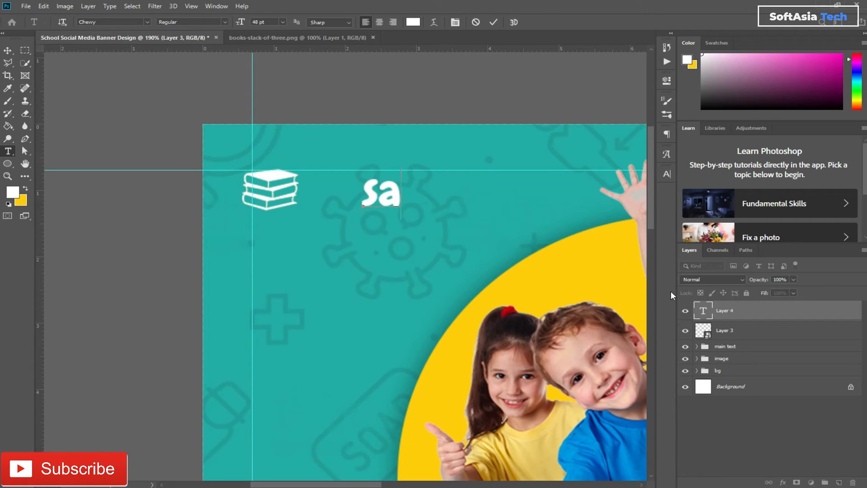
{"action": "left_click", "coordinate": [672, 183]}
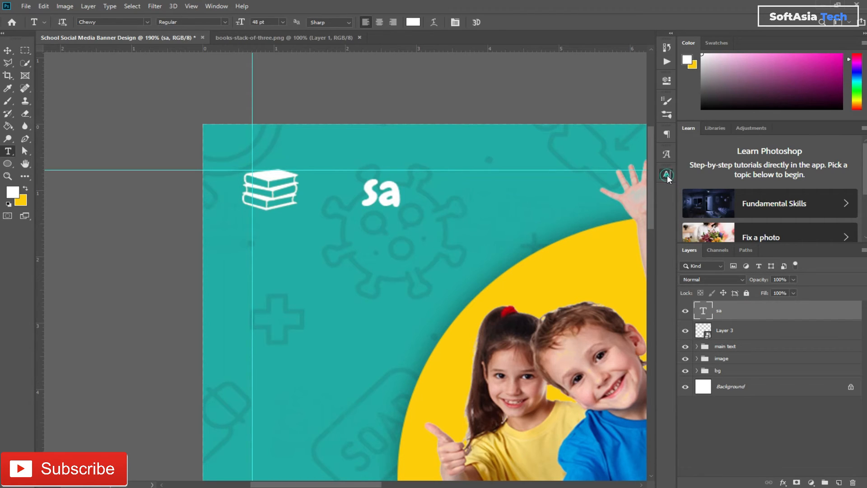
{"action": "left_click", "coordinate": [667, 175]}
{"action": "left_click", "coordinate": [578, 240]}
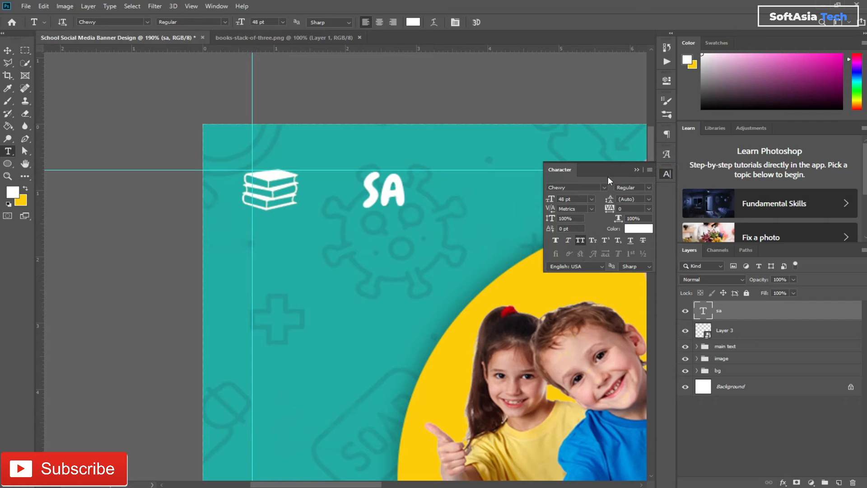
{"action": "left_click", "coordinate": [638, 170]}
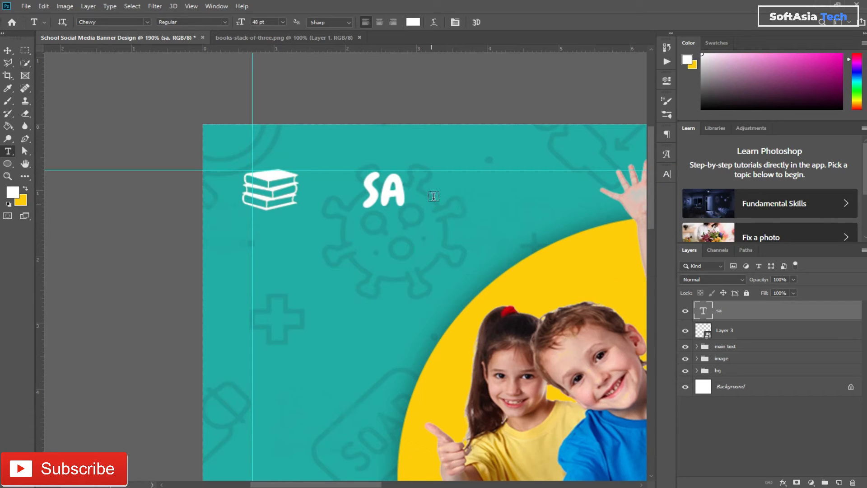
Step: Move the SA text left so it sits directly beside the books icon
{"action": "key", "text": "v"}
{"action": "left_click_drag", "start_coordinate": [397, 195], "coordinate": [338, 193]}
{"action": "key", "text": "ctrl+0"}
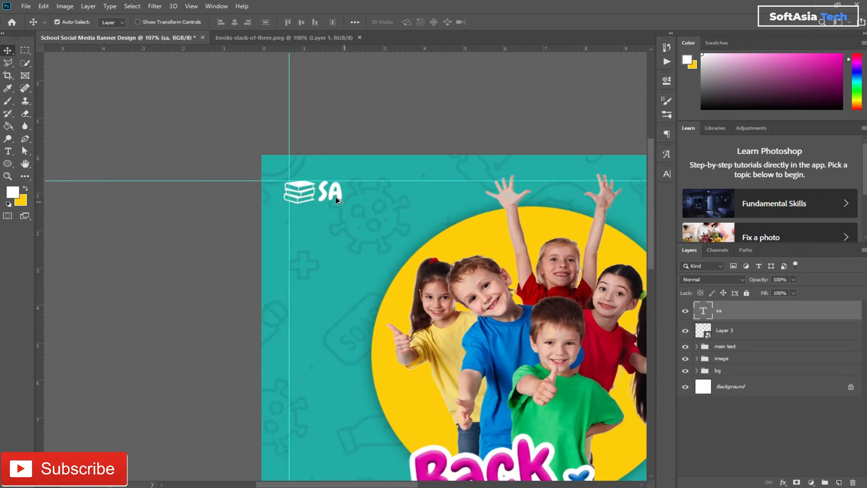
Step: Group the SA text with the books layer and name the group "logo"
{"action": "left_click", "coordinate": [776, 334], "text": "shift"}
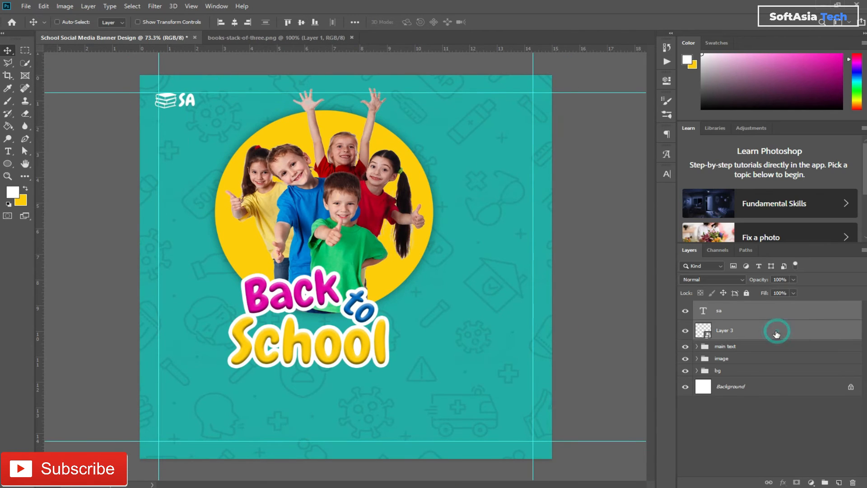
{"action": "key", "text": "ctrl+g"}
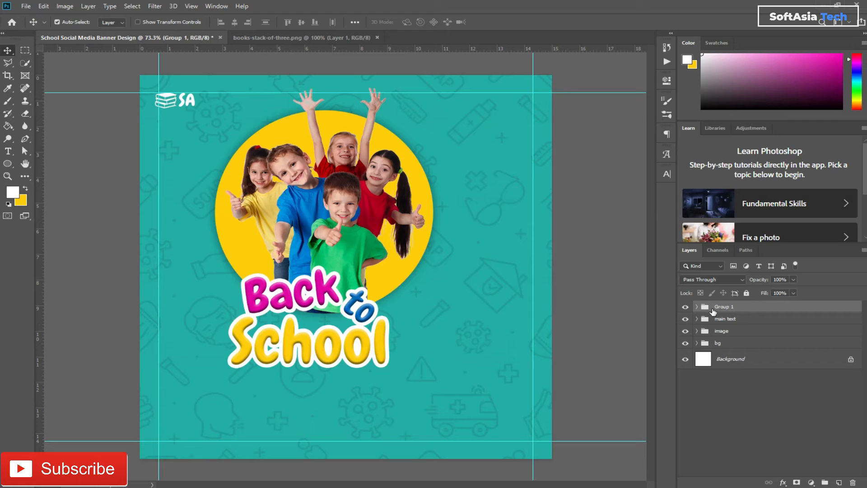
{"action": "double_click", "coordinate": [721, 307]}
{"action": "type", "text": "logo"}
{"action": "left_click", "coordinate": [755, 310]}
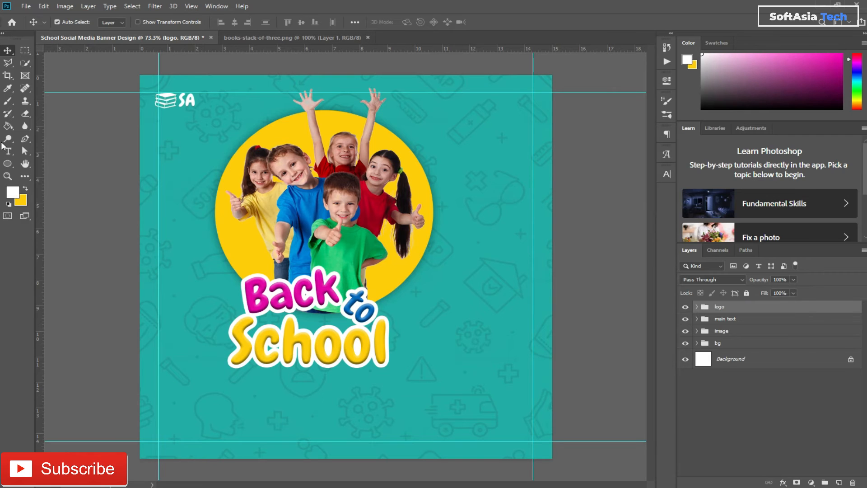
Step: Draw a white rectangle about 242 by 67 px in the banner's lower-left corner and round its corners to 20 px
{"action": "left_click", "coordinate": [7, 164]}
{"action": "left_click", "coordinate": [33, 165]}
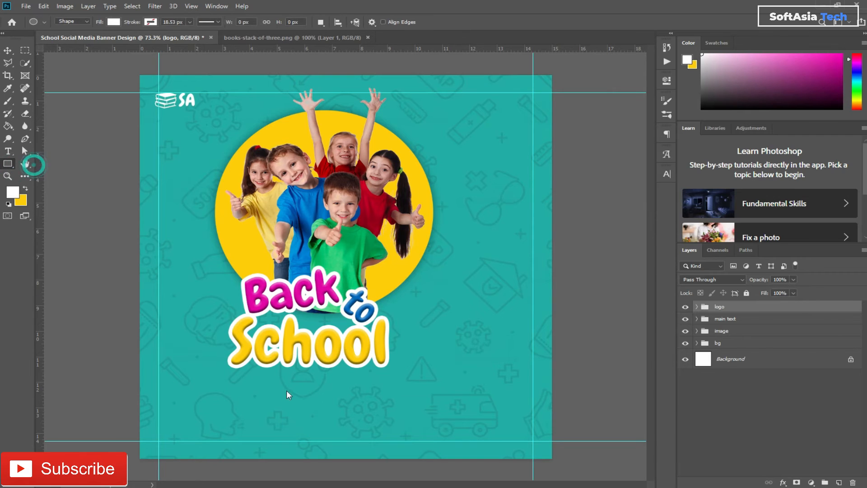
{"action": "left_click_drag", "start_coordinate": [154, 423], "coordinate": [247, 446]}
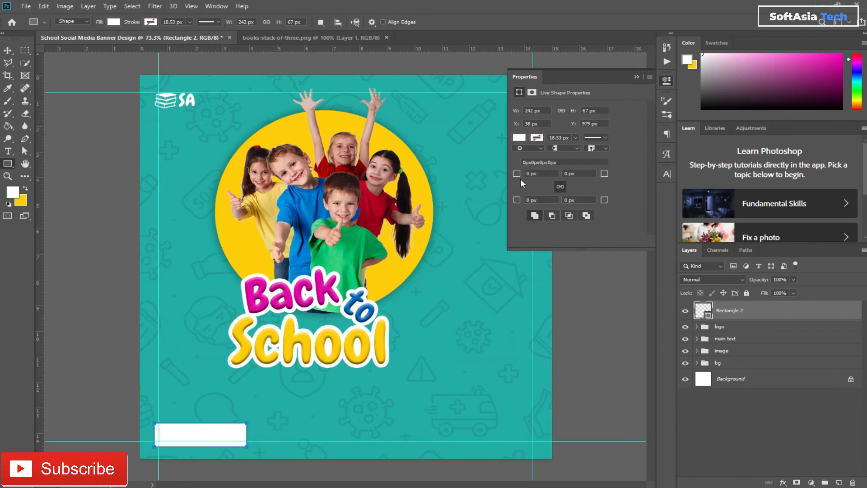
{"action": "left_click", "coordinate": [544, 173]}
{"action": "key", "text": "Return"}
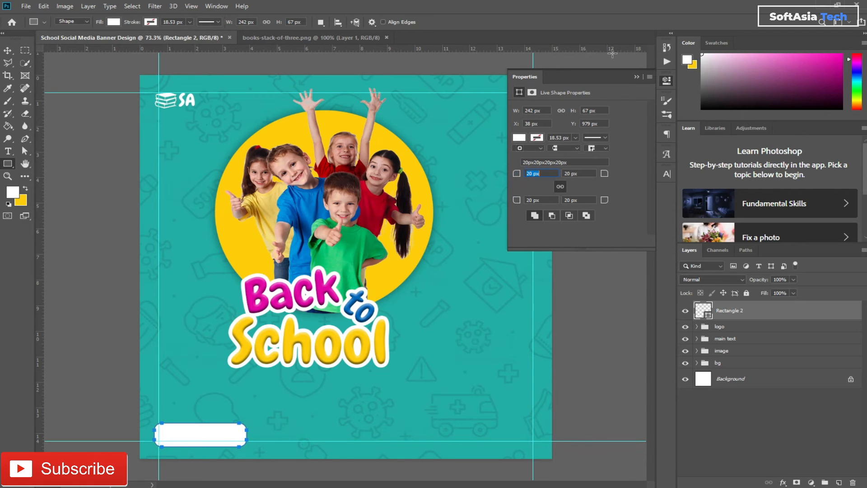
{"action": "left_click", "coordinate": [636, 76]}
Step: Add the teal text "read more" in Chewy 48 pt, all caps, on the white rounded rectangle and clear the selection
{"action": "key", "text": "t"}
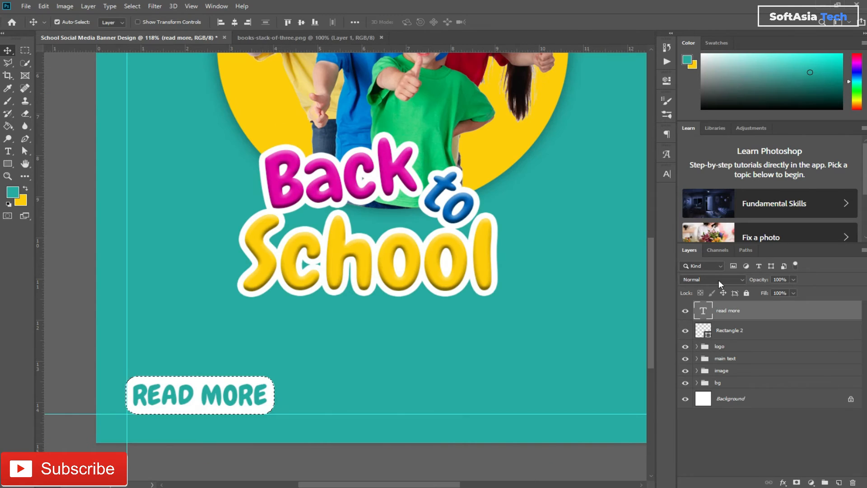
{"action": "key", "text": "ctrl+d"}
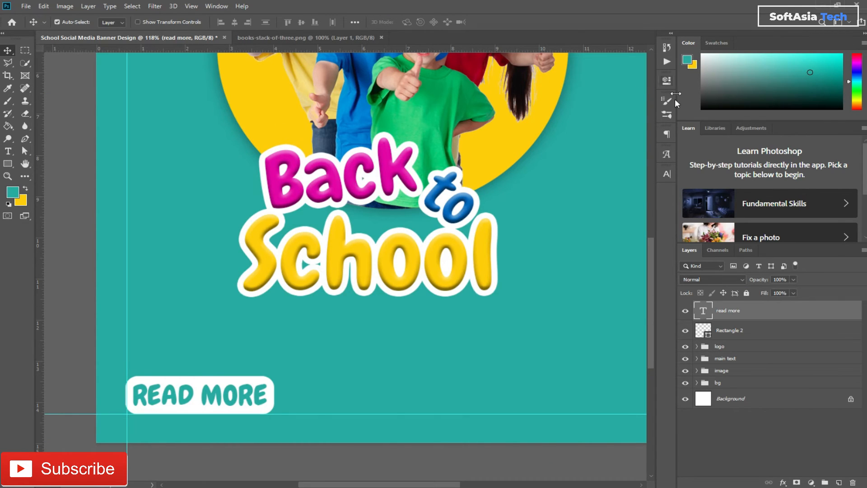
Step: Change the "read more" text's font to Montserrat in the Black style
{"action": "left_click", "coordinate": [667, 175]}
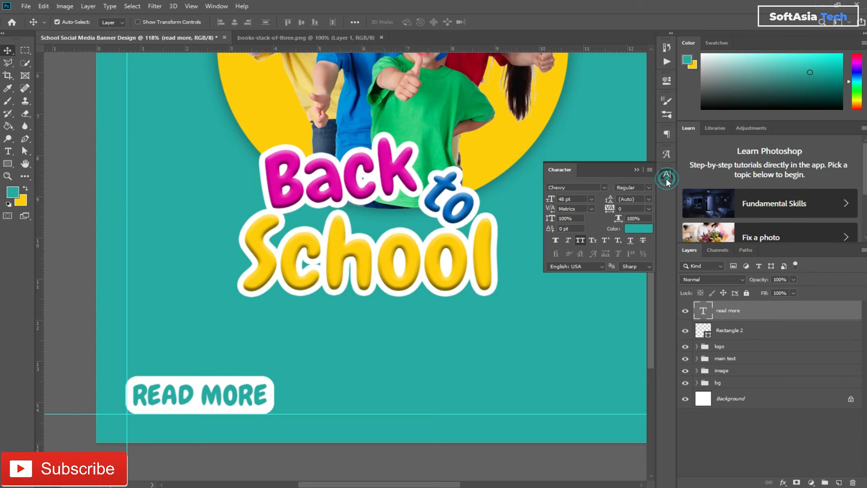
{"action": "left_click", "coordinate": [605, 190]}
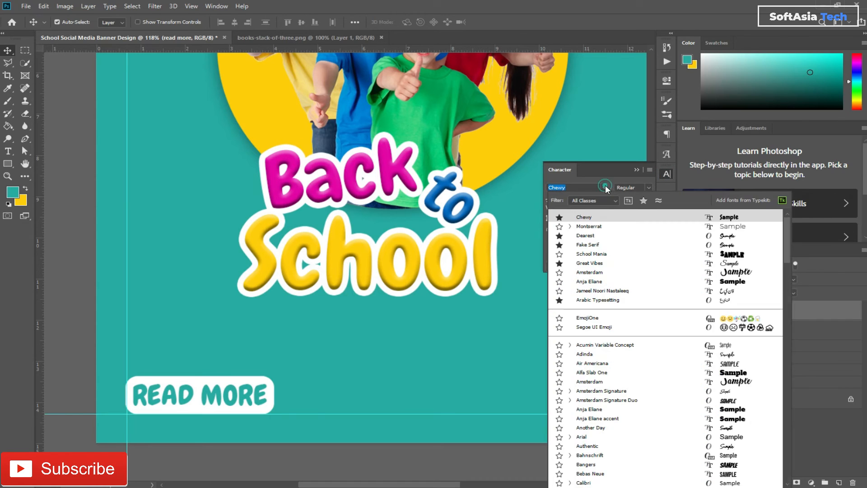
{"action": "left_click", "coordinate": [590, 218]}
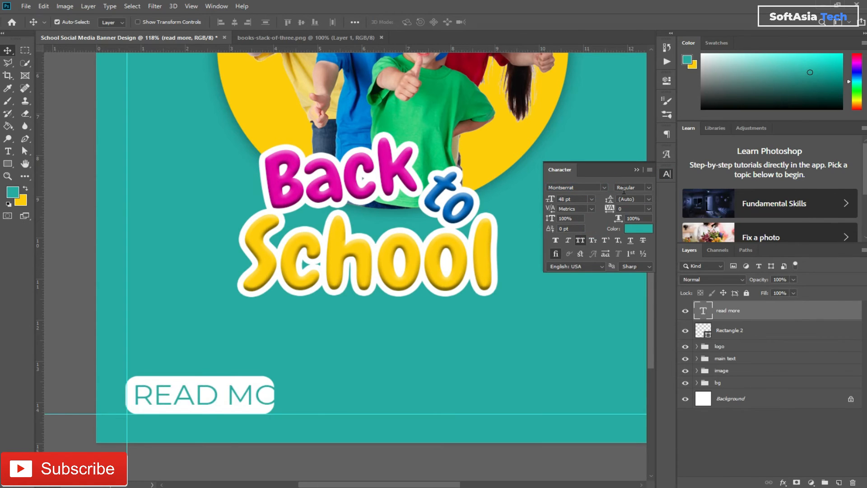
{"action": "left_click", "coordinate": [647, 191]}
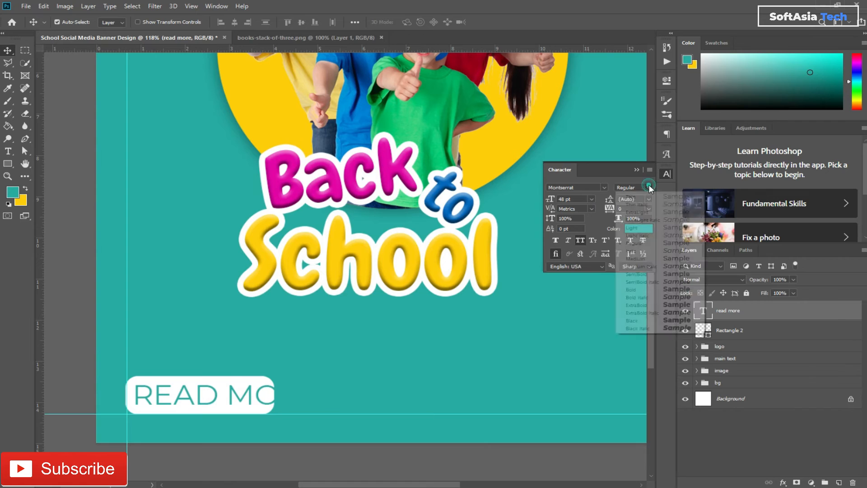
{"action": "left_click", "coordinate": [643, 319]}
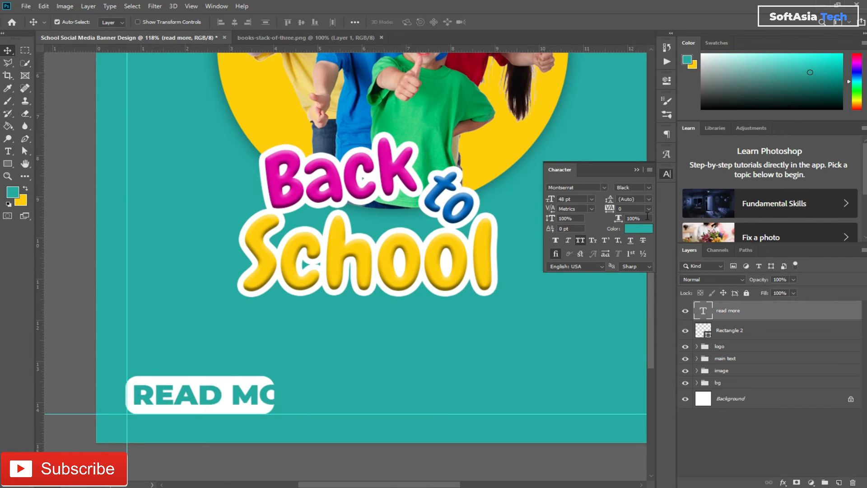
{"action": "left_click", "coordinate": [636, 167]}
Step: Scale the "read more" text down proportionally to about 66% so it fits inside the white rectangle
{"action": "key", "text": "ctrl+t"}
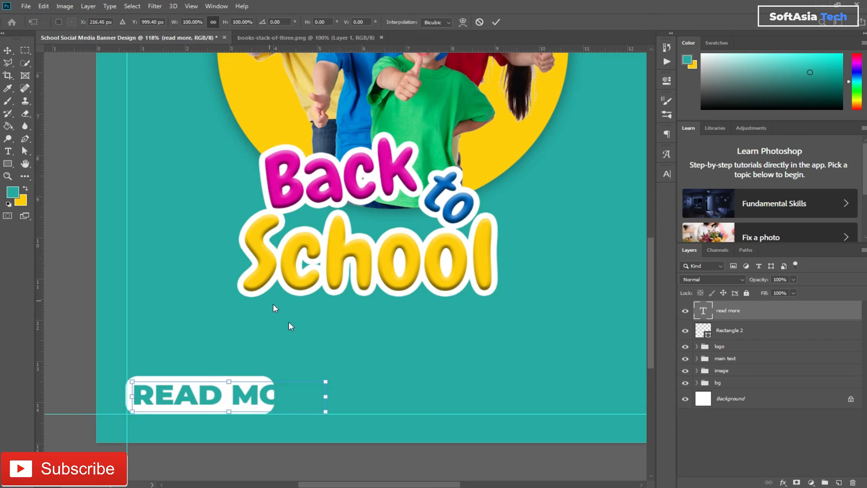
{"action": "left_click_drag", "start_coordinate": [318, 383], "coordinate": [256, 388]}
{"action": "key", "text": "Return"}
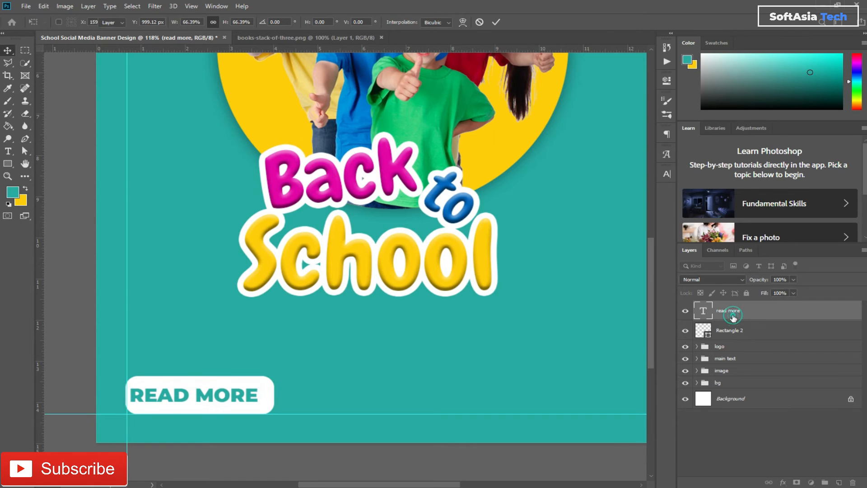
Step: Center the "read more" text vertically and horizontally within the white rounded rectangle, then clear the selection
{"action": "left_click", "coordinate": [706, 334], "text": "ctrl"}
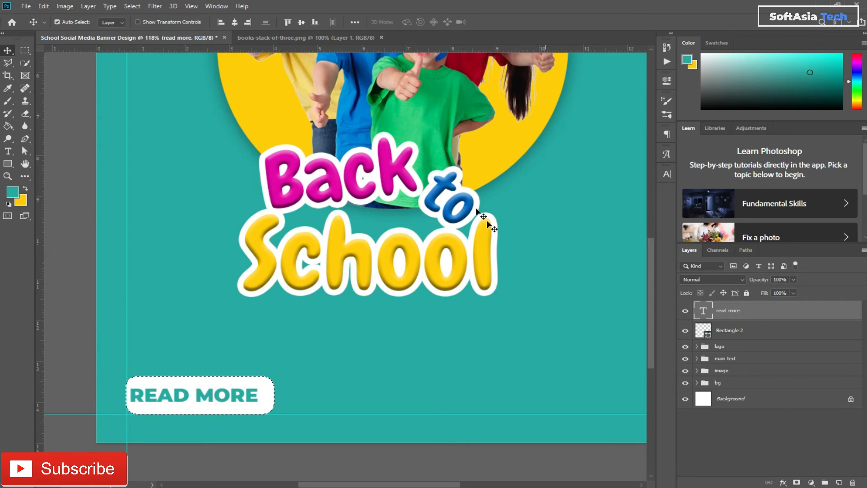
{"action": "left_click", "coordinate": [300, 21]}
{"action": "left_click", "coordinate": [234, 22]}
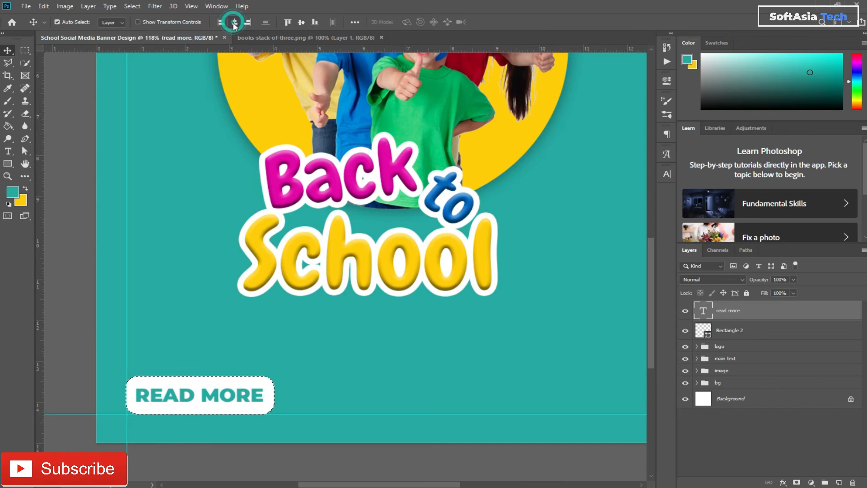
{"action": "key", "text": "ctrl+d"}
Step: Turn the doodle icon pattern in the bg group back on
{"action": "left_click", "coordinate": [698, 383]}
{"action": "left_click", "coordinate": [686, 399]}
{"action": "left_click", "coordinate": [697, 383]}
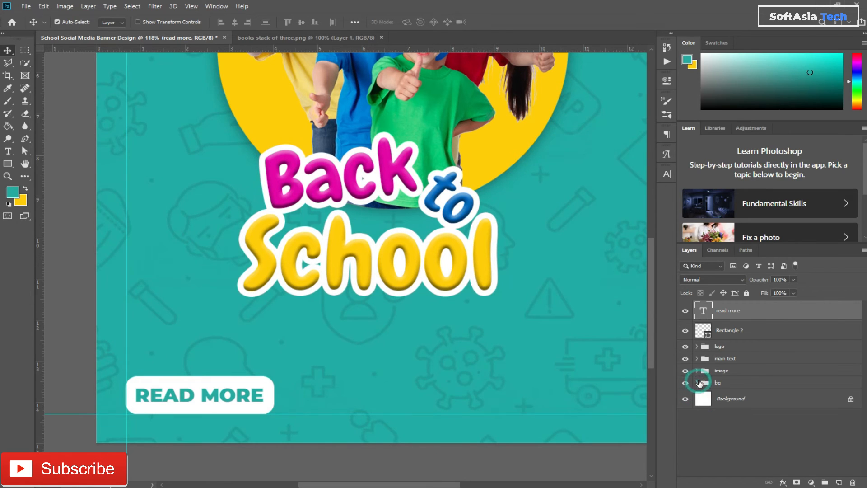
Step: Group the "read more" text with its white rectangle and name the group "botton"
{"action": "left_click", "coordinate": [742, 331], "text": "shift"}
{"action": "key", "text": "ctrl+g"}
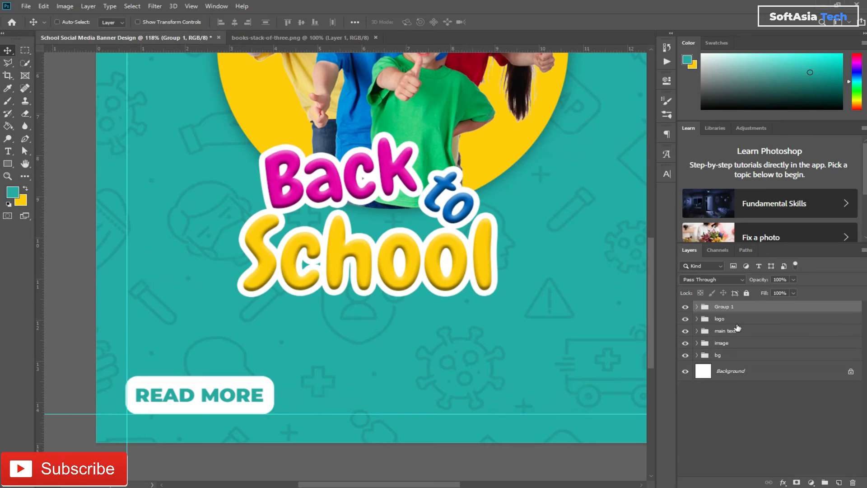
{"action": "double_click", "coordinate": [722, 307]}
{"action": "type", "text": "botton"}
{"action": "left_click", "coordinate": [787, 324]}
Step: Add a contact phone number text layer above the logo group, in the banner's lower-right area
{"action": "left_click", "coordinate": [784, 322]}
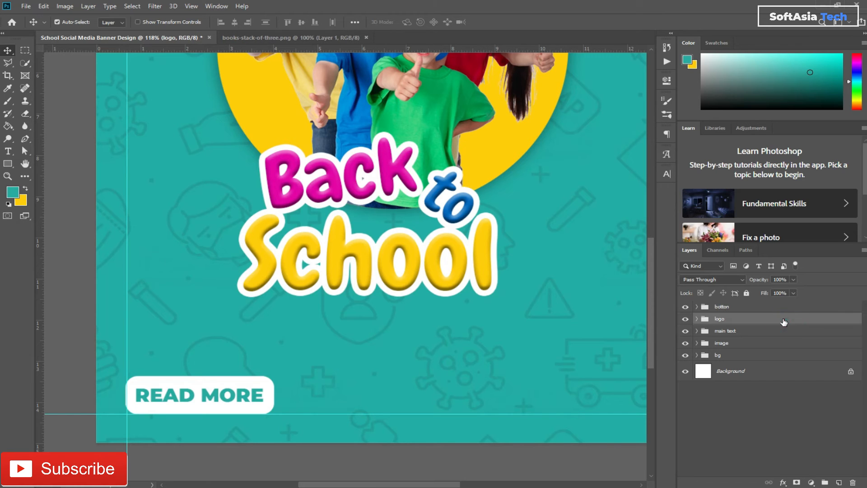
{"action": "left_click_drag", "start_coordinate": [479, 368], "coordinate": [406, 363]}
{"action": "left_click_drag", "start_coordinate": [546, 367], "coordinate": [471, 397]}
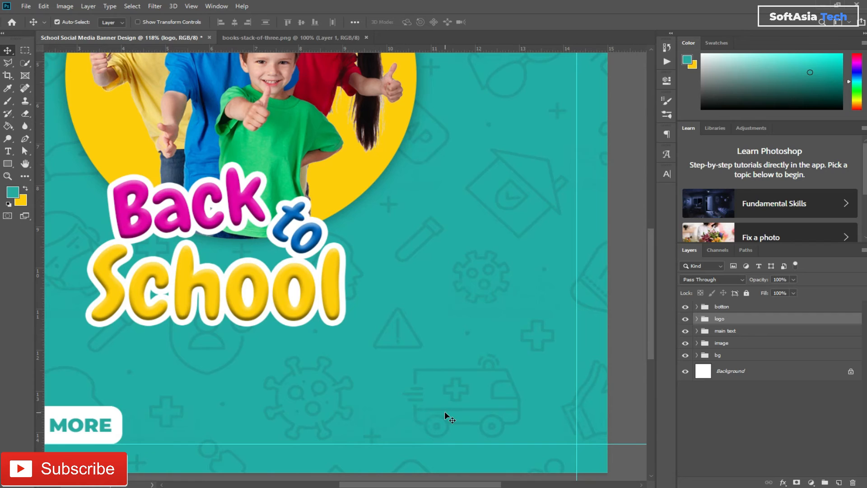
{"action": "key", "text": "t"}
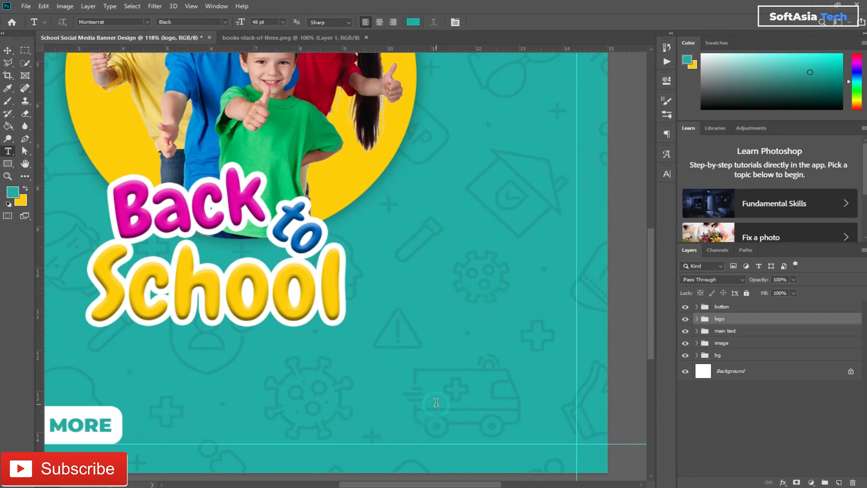
{"action": "left_click", "coordinate": [436, 403]}
{"action": "key", "text": "BackSpace"}
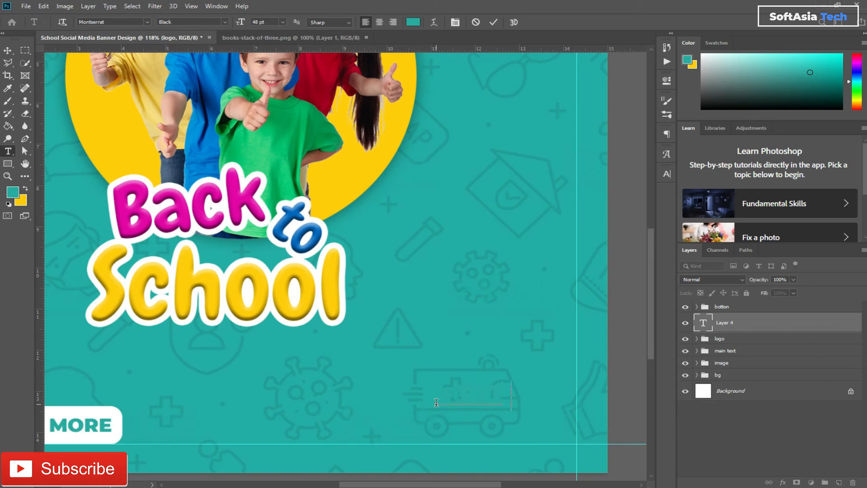
{"action": "type", "text": "com"}
{"action": "left_click", "coordinate": [741, 330]}
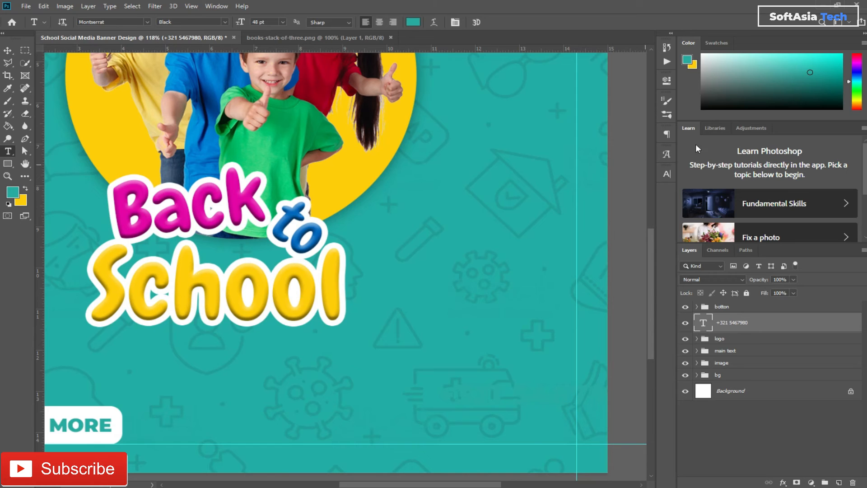
Step: Set the phone number text's color to white (ffffff)
{"action": "left_click", "coordinate": [666, 175]}
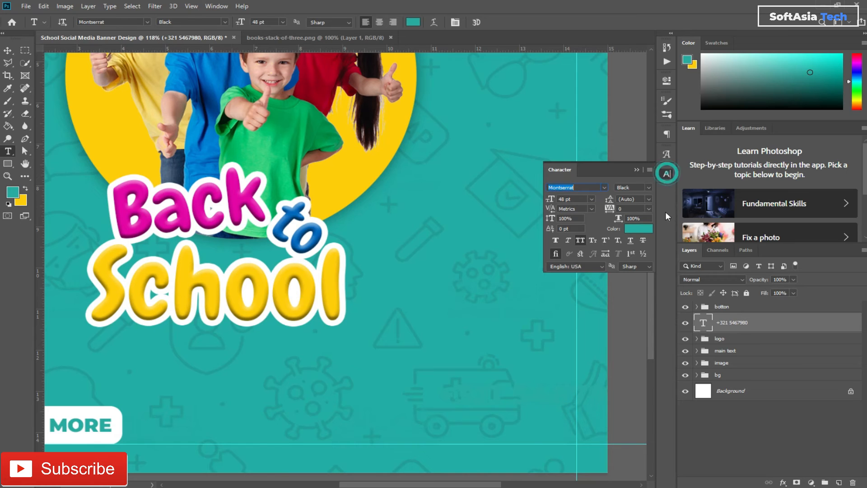
{"action": "left_click", "coordinate": [634, 229]}
{"action": "left_click_drag", "start_coordinate": [611, 333], "coordinate": [572, 318]}
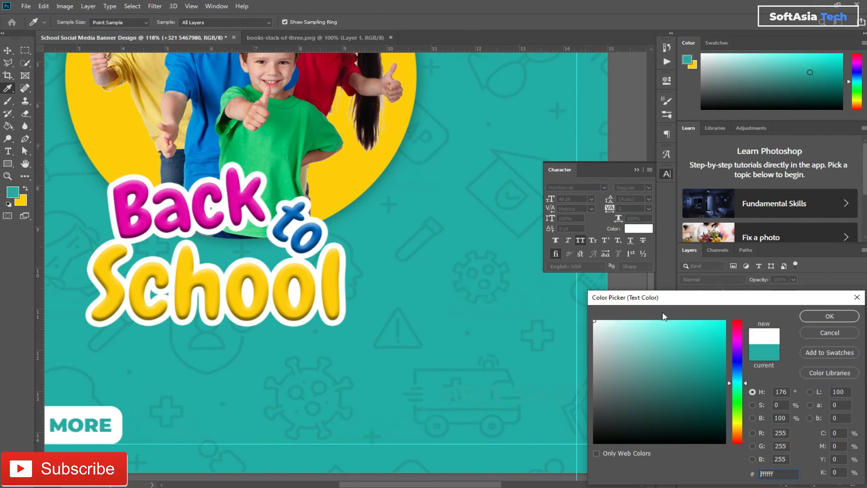
{"action": "left_click", "coordinate": [831, 317]}
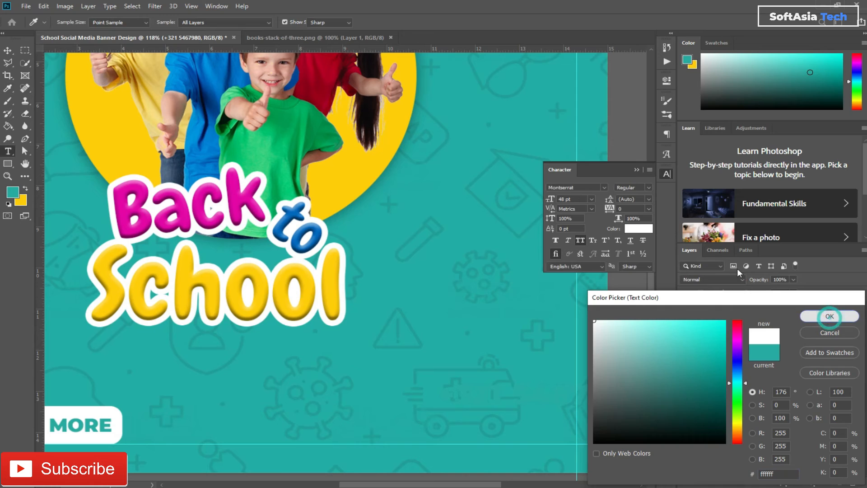
{"action": "left_click", "coordinate": [636, 169]}
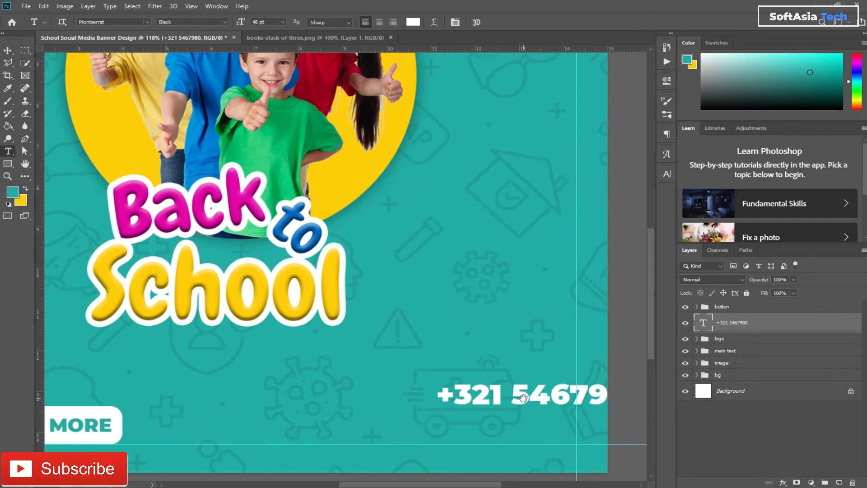
Step: Move the phone number text left and down so it ends at the right vertical guide
{"action": "left_click_drag", "start_coordinate": [523, 398], "coordinate": [484, 391]}
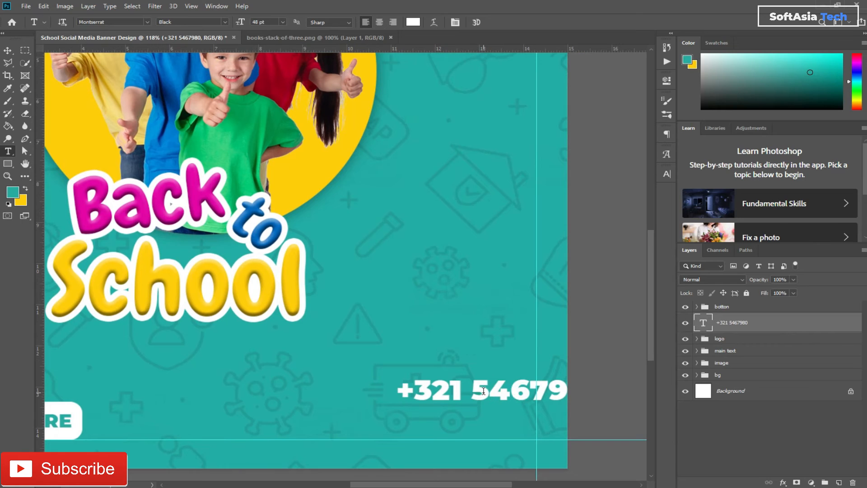
{"action": "key", "text": "v"}
{"action": "left_click_drag", "start_coordinate": [464, 397], "coordinate": [416, 415]}
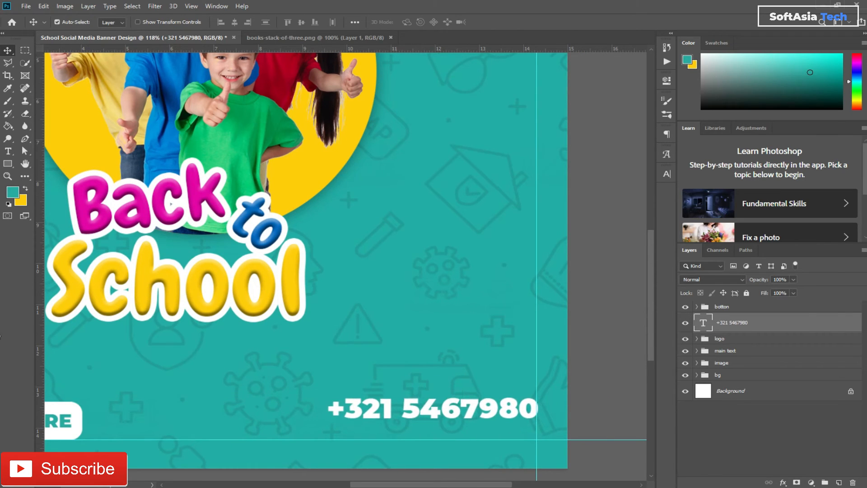
Step: Insert a space before the phone number's last four digits and scale the text to about 79%, ending at the right guide
{"action": "double_click", "coordinate": [455, 411]}
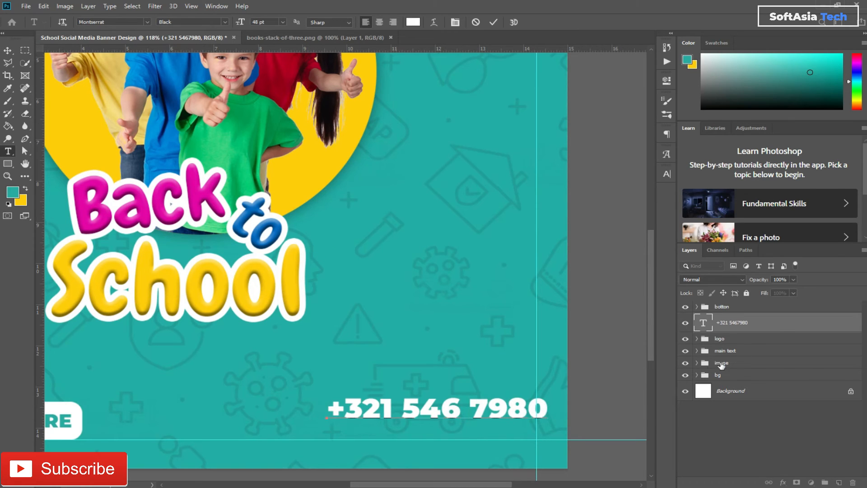
{"action": "left_click", "coordinate": [764, 325]}
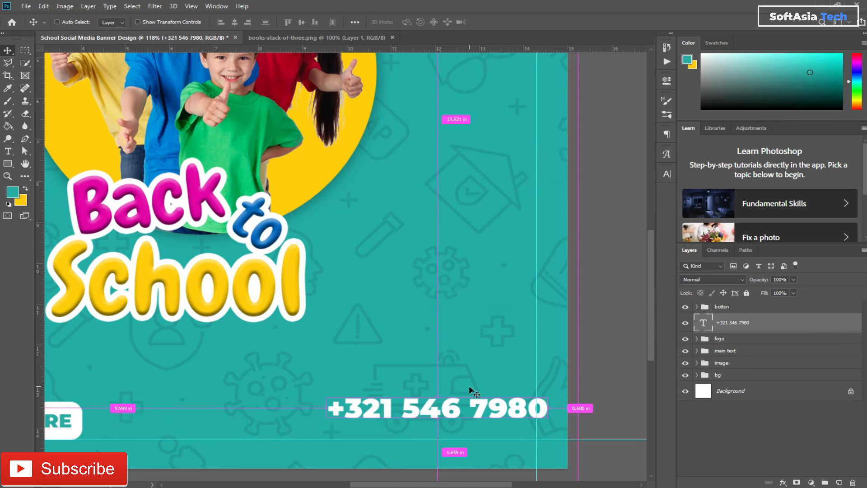
{"action": "key", "text": "ctrl+t"}
{"action": "left_click_drag", "start_coordinate": [546, 396], "coordinate": [493, 404]}
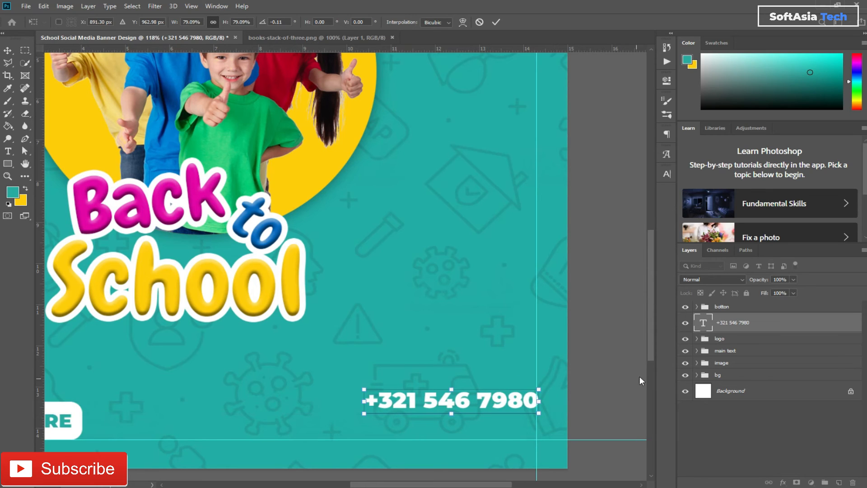
{"action": "key", "text": "Return"}
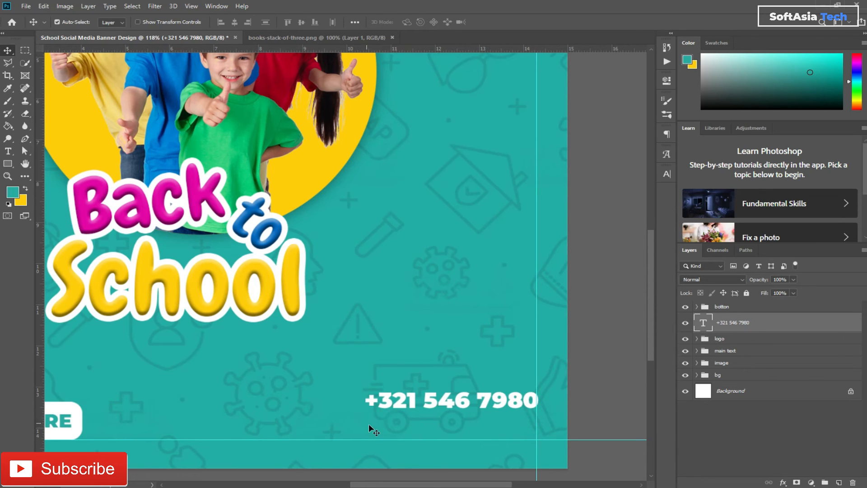
{"action": "key", "text": "t"}
{"action": "left_click", "coordinate": [249, 380]}
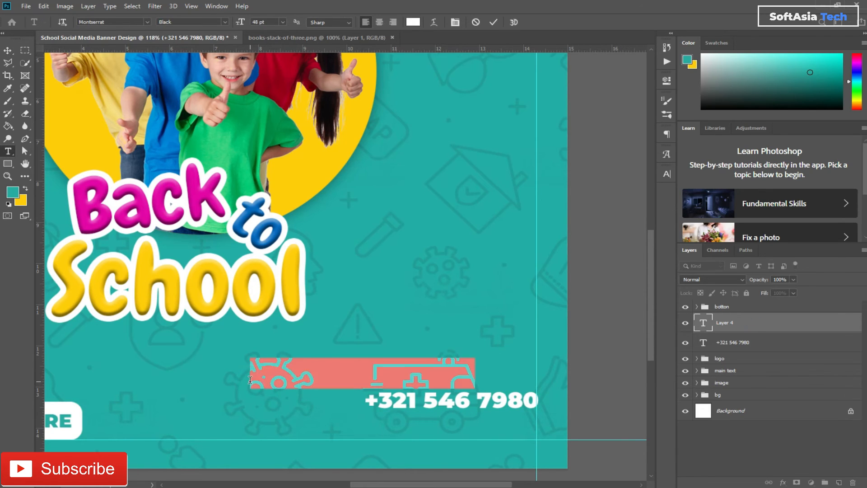
{"action": "key", "text": "BackSpace"}
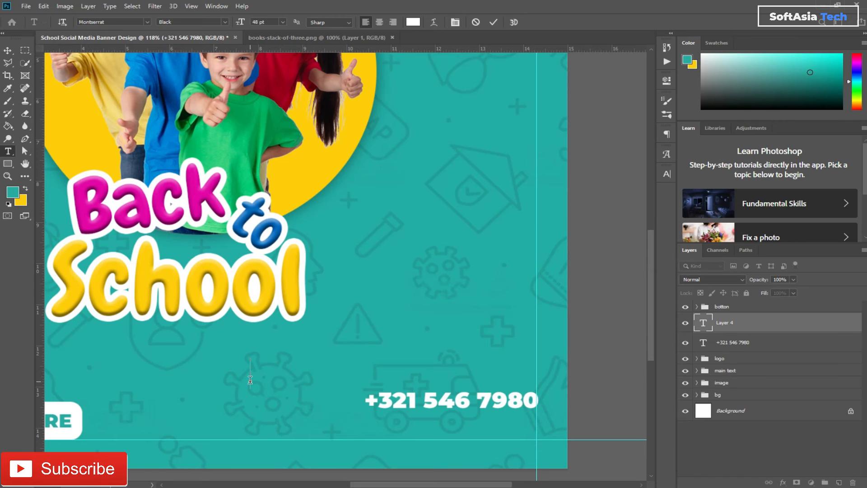
{"action": "type", "text": "www.s"}
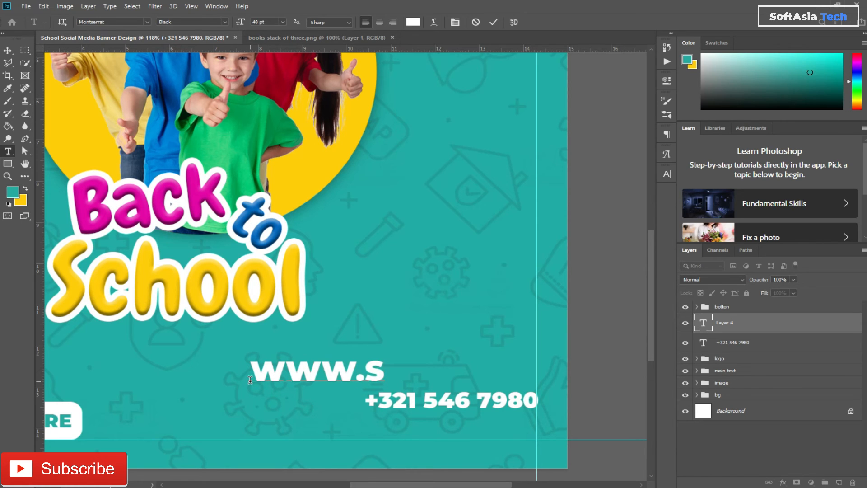
{"action": "type", "text": "oft"}
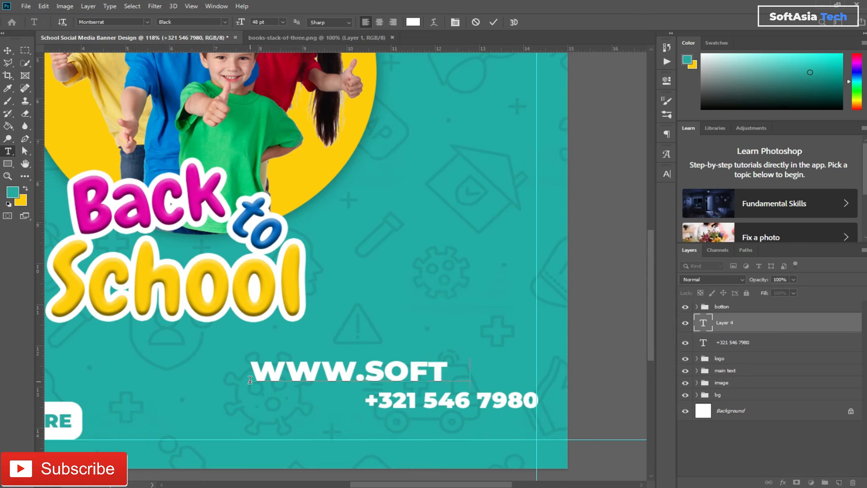
{"action": "type", "text": "asia.com"}
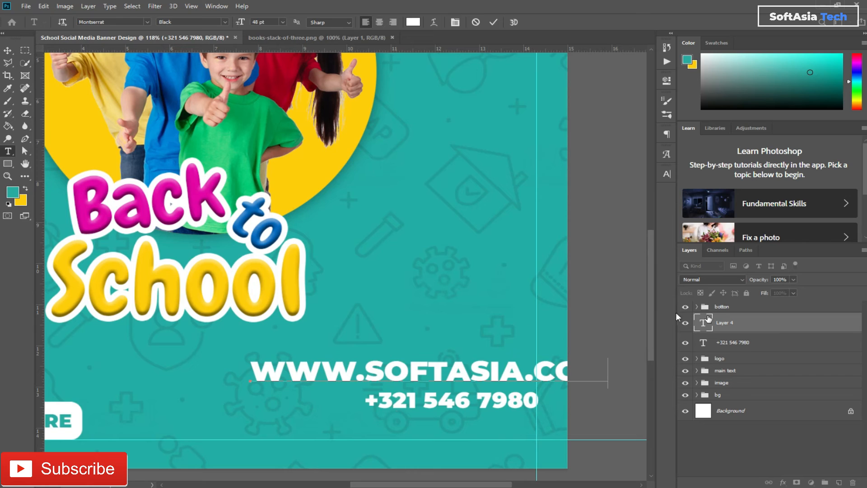
{"action": "left_click", "coordinate": [713, 319]}
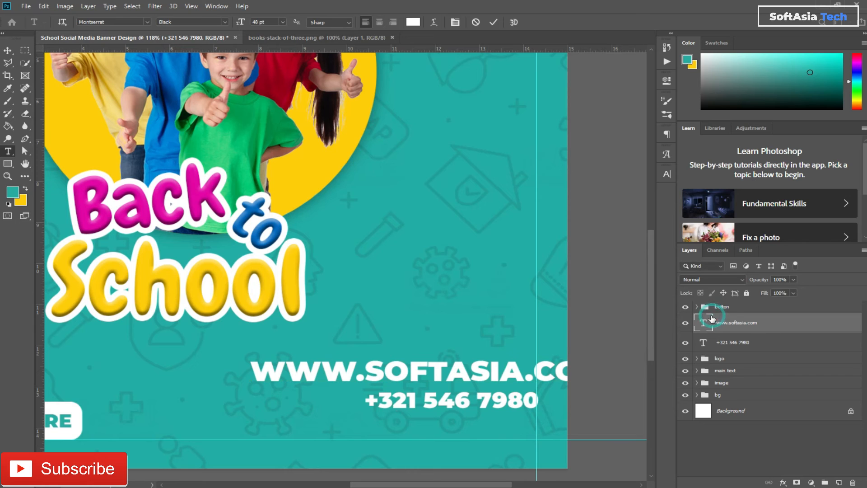
Step: Set the website text's weight to SemiBold and its tracking to 200
{"action": "left_click", "coordinate": [666, 174]}
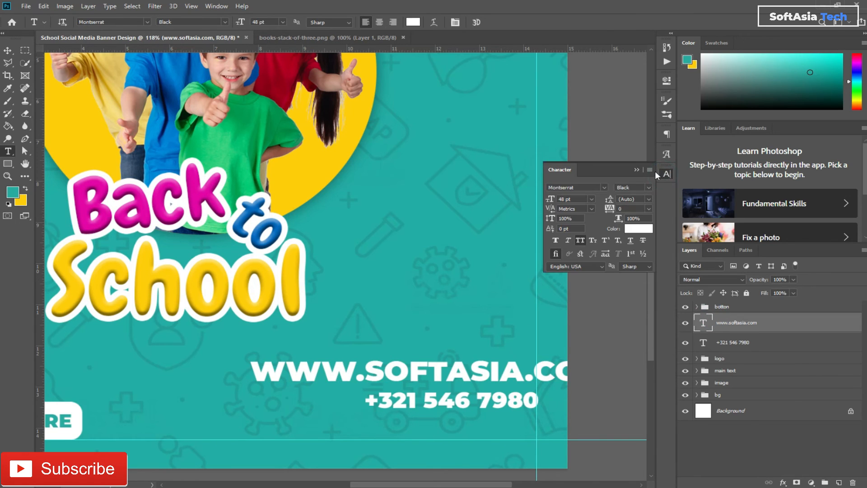
{"action": "left_click", "coordinate": [650, 187]}
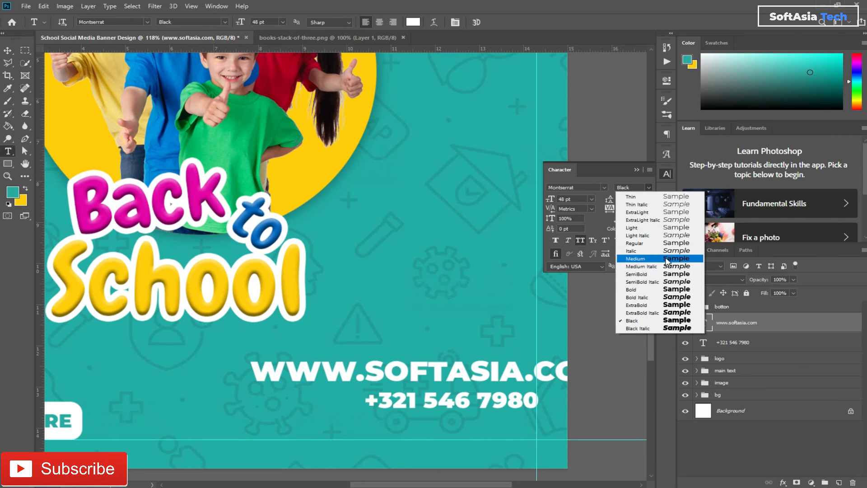
{"action": "left_click", "coordinate": [663, 274]}
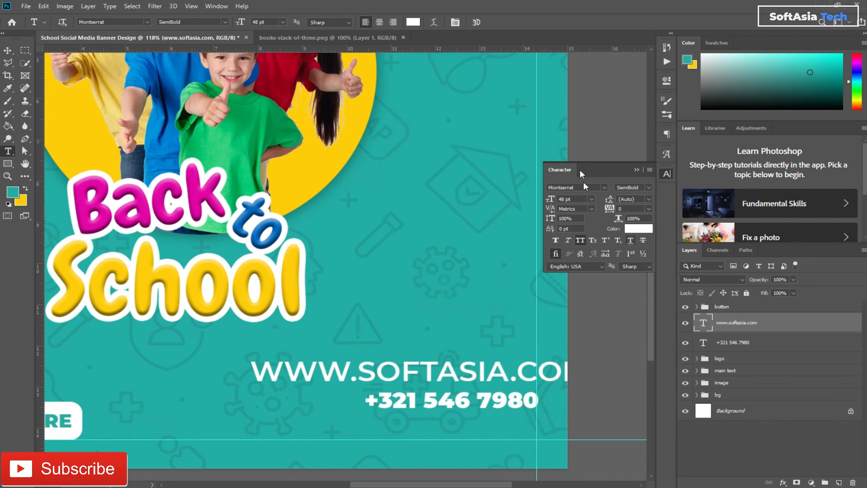
{"action": "left_click", "coordinate": [650, 208]}
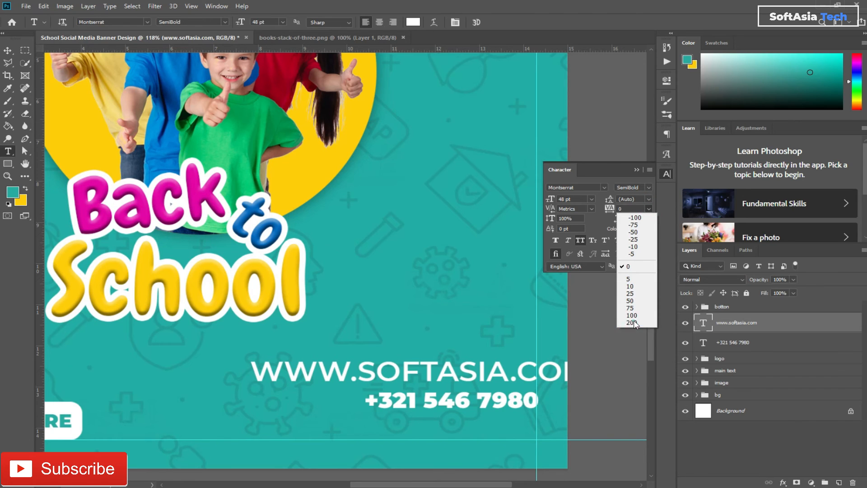
{"action": "left_click", "coordinate": [637, 322]}
{"action": "left_click", "coordinate": [637, 170]}
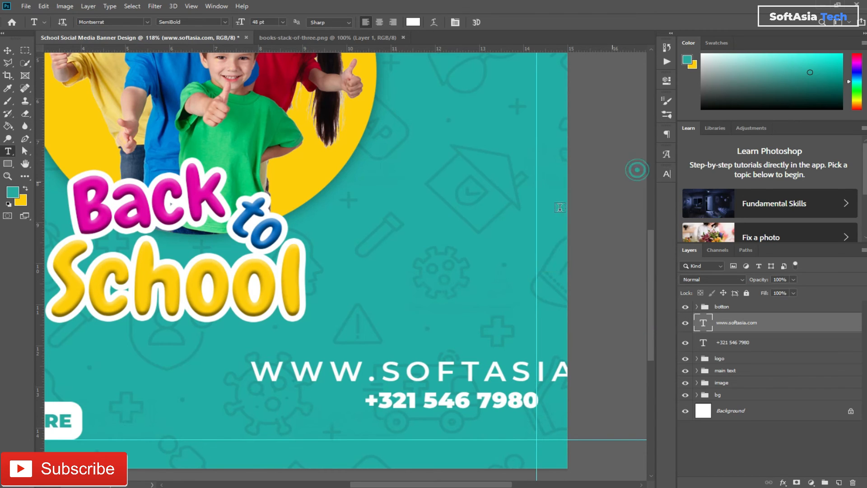
Step: Scale the website text to about 53% and place it below the phone number, ending at the right vertical guide
{"action": "key", "text": "ctrl+t"}
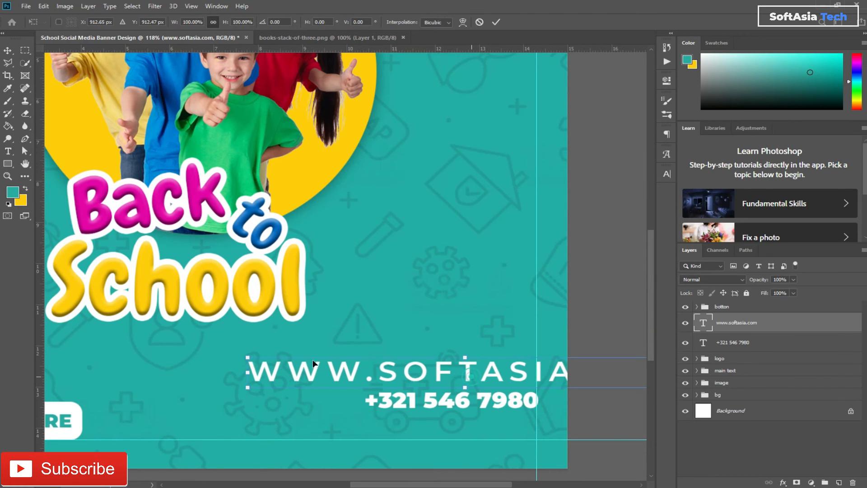
{"action": "left_click_drag", "start_coordinate": [464, 387], "coordinate": [271, 352]}
{"action": "left_click_drag", "start_coordinate": [487, 333], "coordinate": [428, 435]}
{"action": "left_click_drag", "start_coordinate": [539, 423], "coordinate": [520, 425]}
{"action": "left_click_drag", "start_coordinate": [439, 433], "coordinate": [456, 434]}
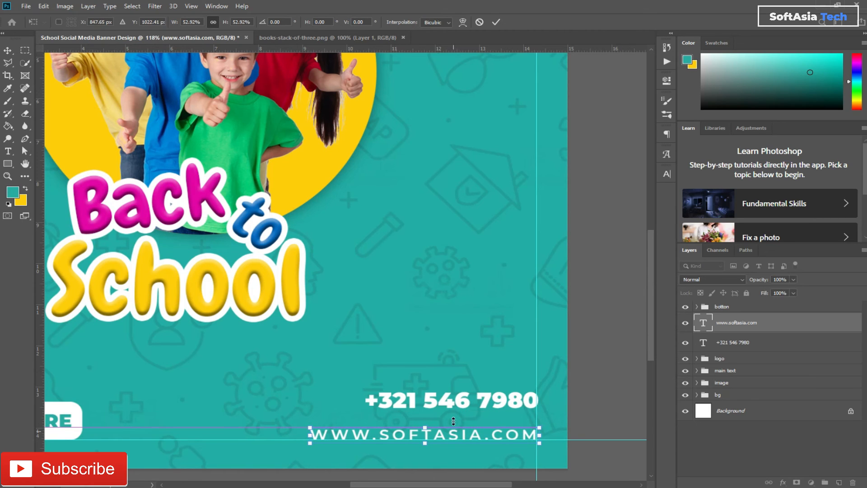
{"action": "left_click", "coordinate": [822, 409]}
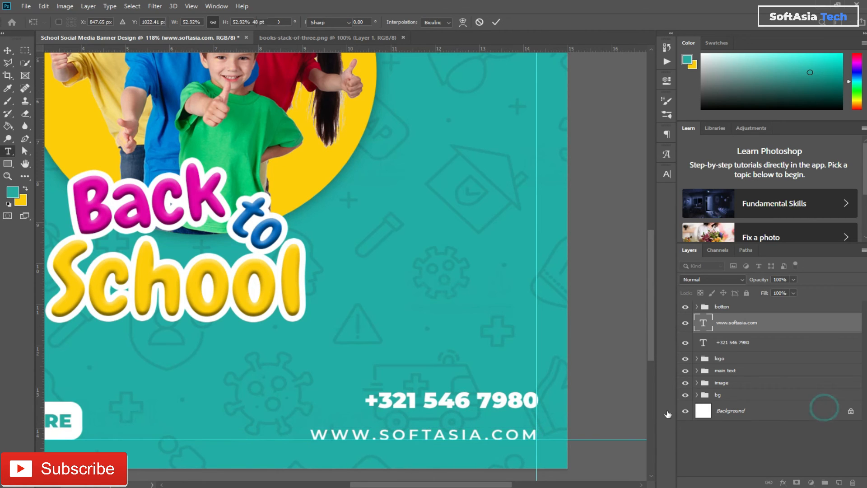
{"action": "key", "text": "t"}
Step: Move the phone number text down to just above the website text, ending at the right vertical guide
{"action": "left_click", "coordinate": [752, 321]}
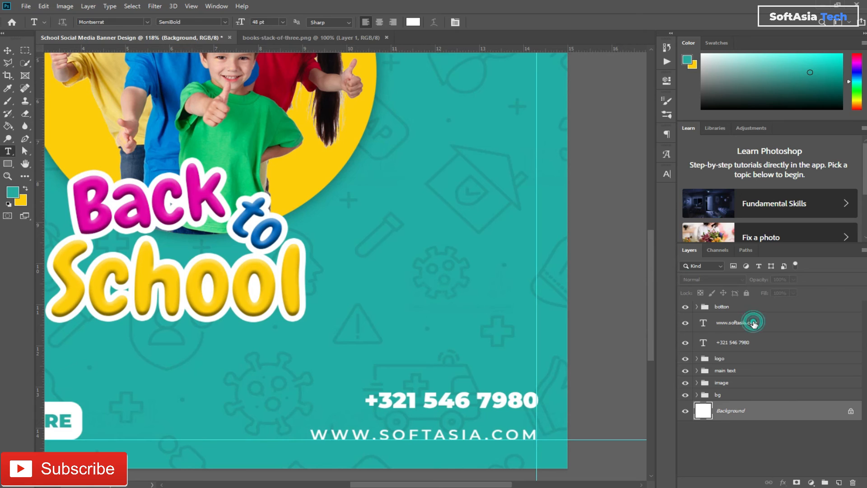
{"action": "left_click", "coordinate": [744, 344]}
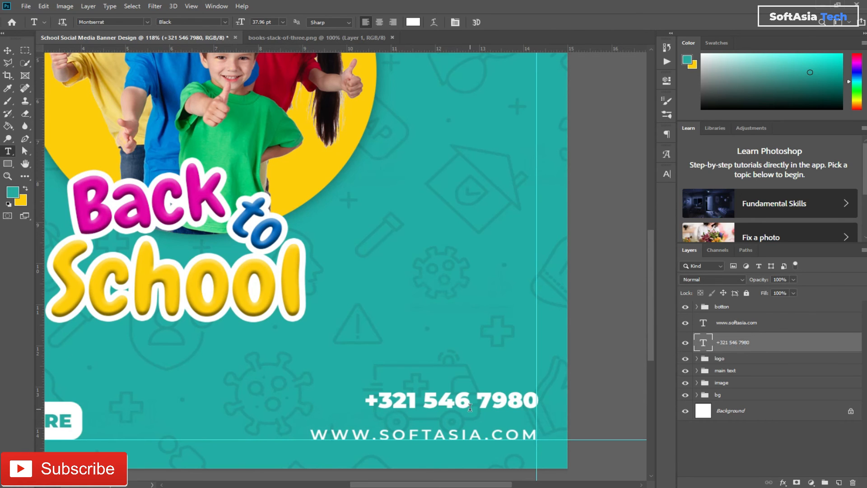
{"action": "key", "text": "v"}
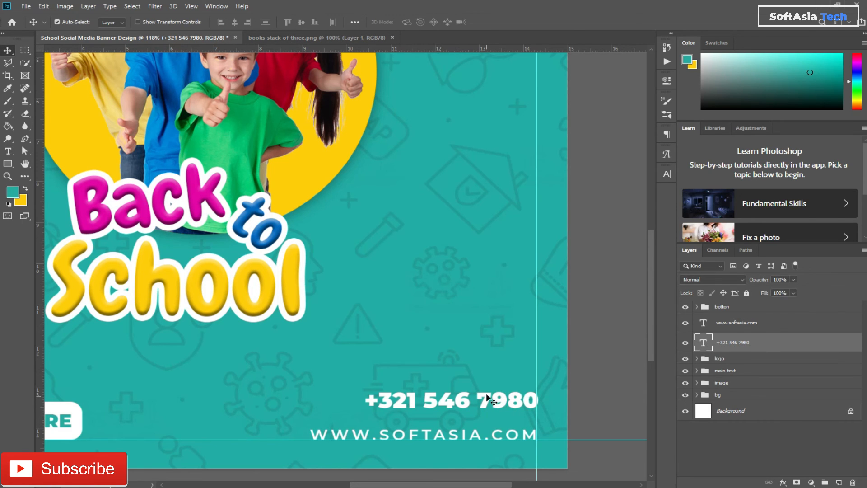
{"action": "left_click_drag", "start_coordinate": [488, 399], "coordinate": [485, 409]}
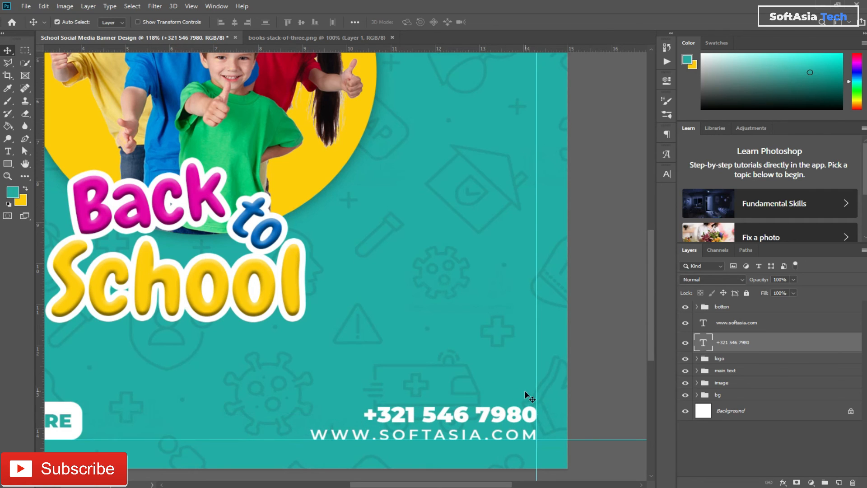
{"action": "scroll", "coordinate": [381, 338], "scroll_direction": "down", "scroll_amount": 2}
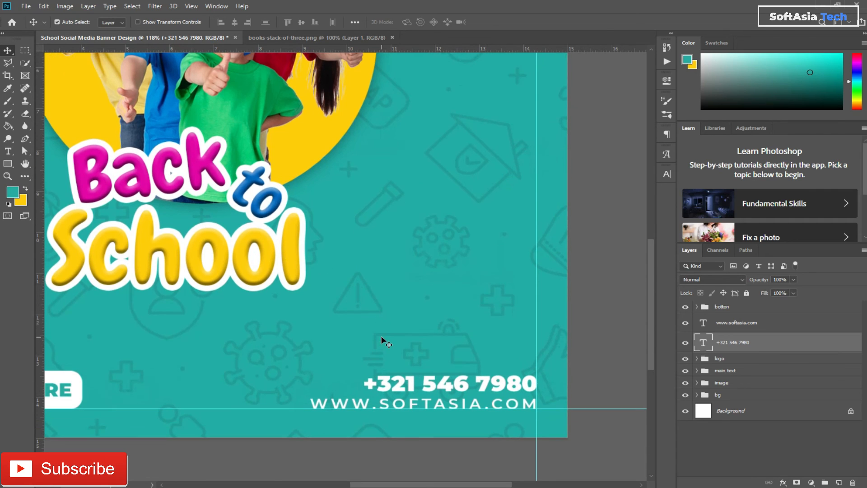
{"action": "key", "text": "ctrl+0"}
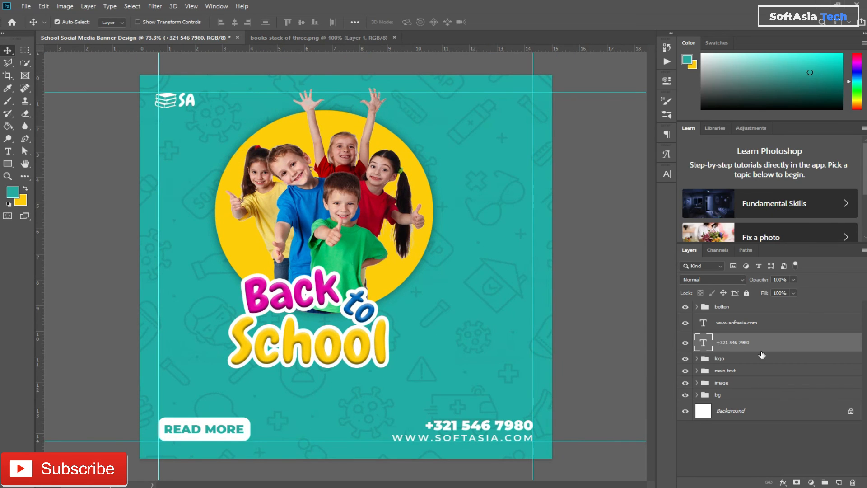
Step: Group the website and phone number text layers and name the group "info"
{"action": "left_click", "coordinate": [734, 323], "text": "shift"}
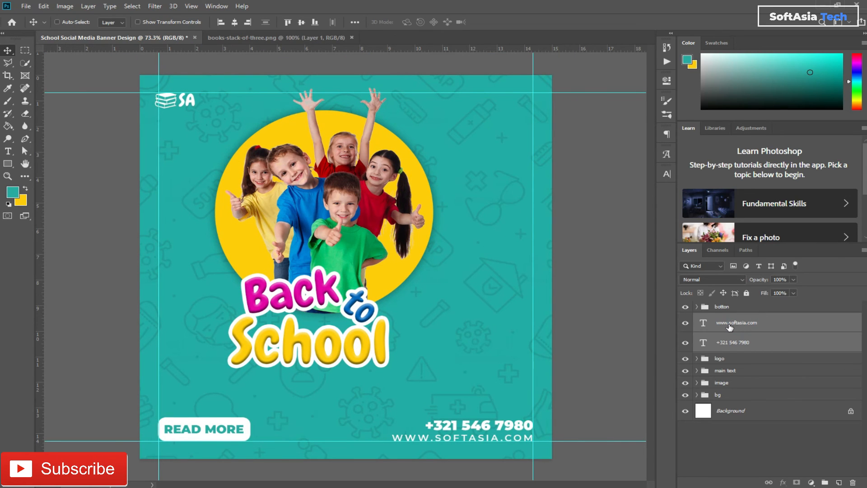
{"action": "key", "text": "ctrl+g"}
{"action": "double_click", "coordinate": [722, 320]}
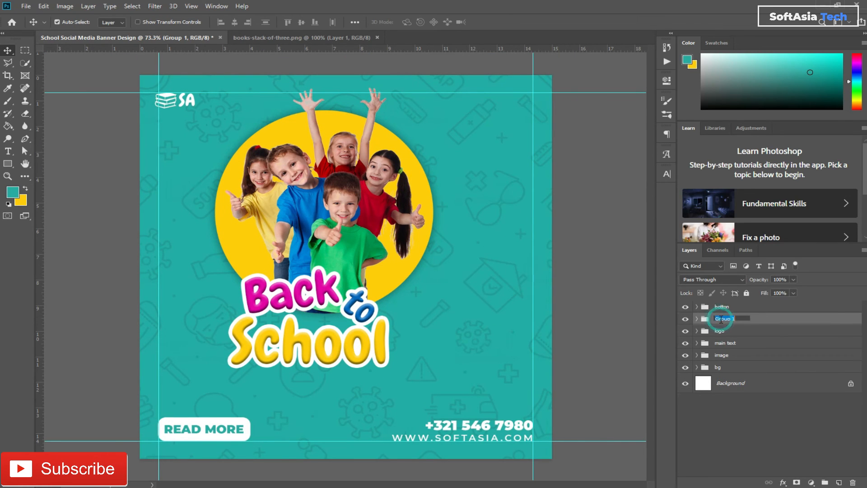
{"action": "type", "text": "info"}
{"action": "left_click", "coordinate": [780, 326]}
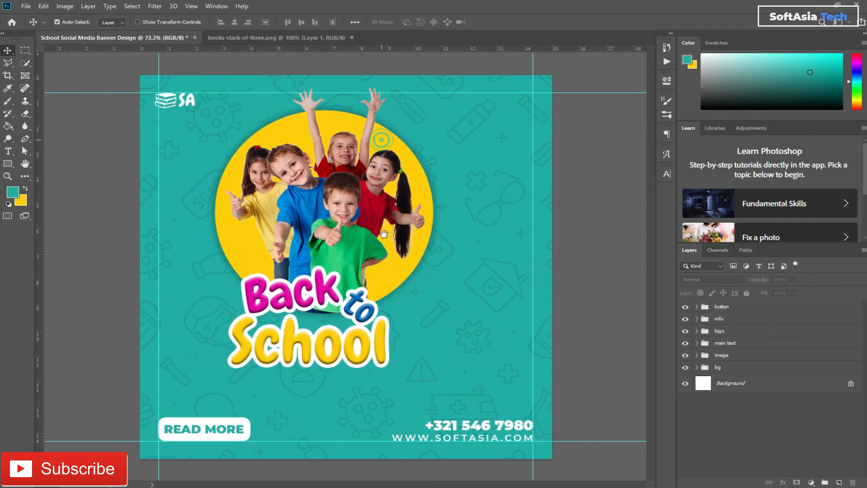
Step: Draw an oval speech bubble custom shape about 213 by 232 px to the right of the children's circle
{"action": "scroll", "coordinate": [470, 118], "scroll_direction": "up", "scroll_amount": 2}
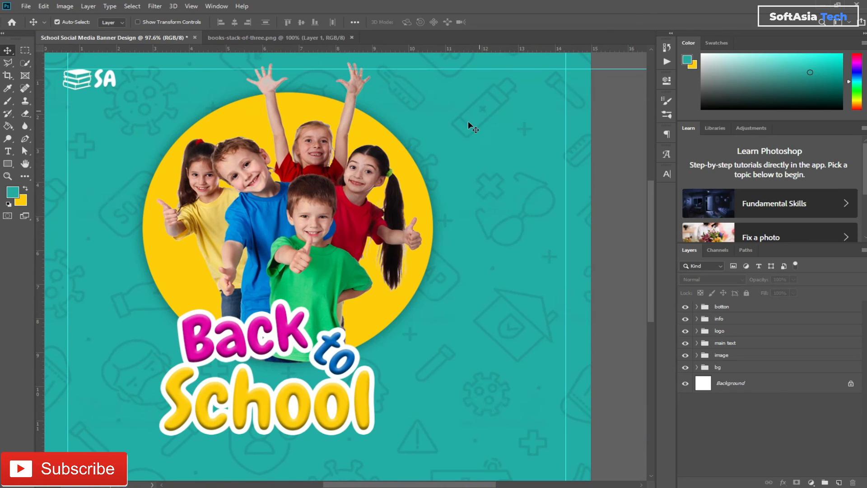
{"action": "left_click_drag", "start_coordinate": [8, 163], "coordinate": [61, 212]}
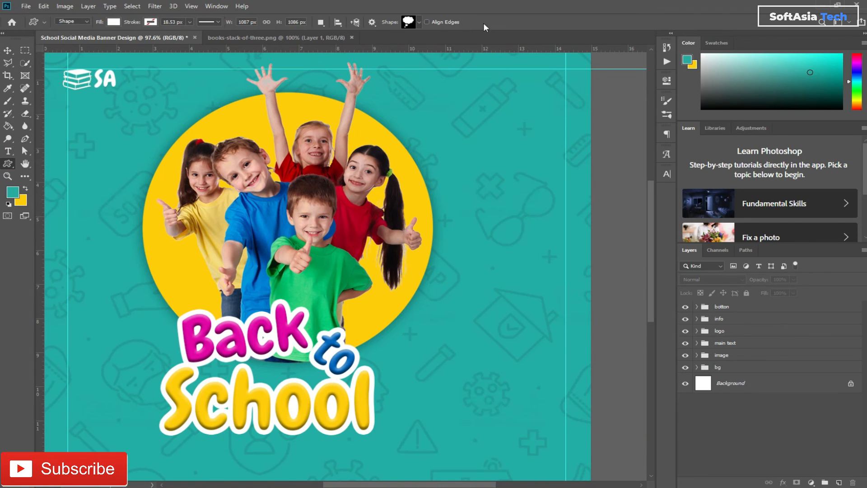
{"action": "left_click", "coordinate": [419, 22]}
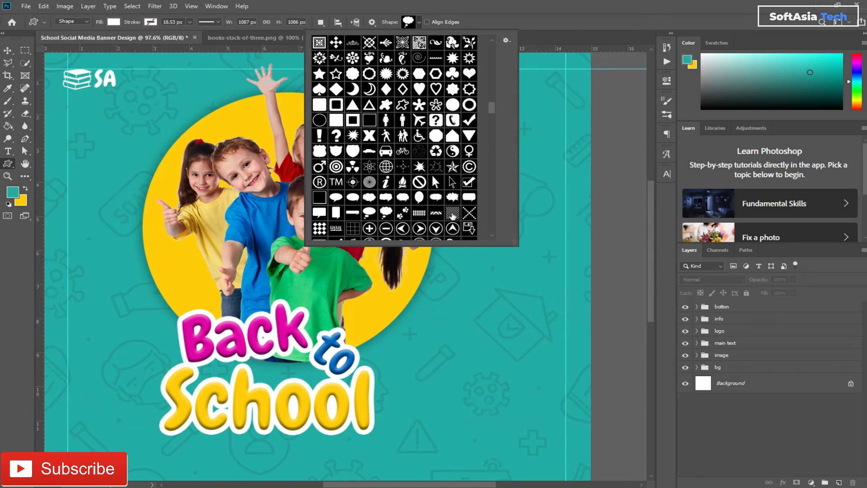
{"action": "left_click", "coordinate": [336, 197]}
{"action": "left_click", "coordinate": [722, 293]}
{"action": "left_click", "coordinate": [727, 307]}
{"action": "left_click_drag", "start_coordinate": [464, 134], "coordinate": [572, 244]}
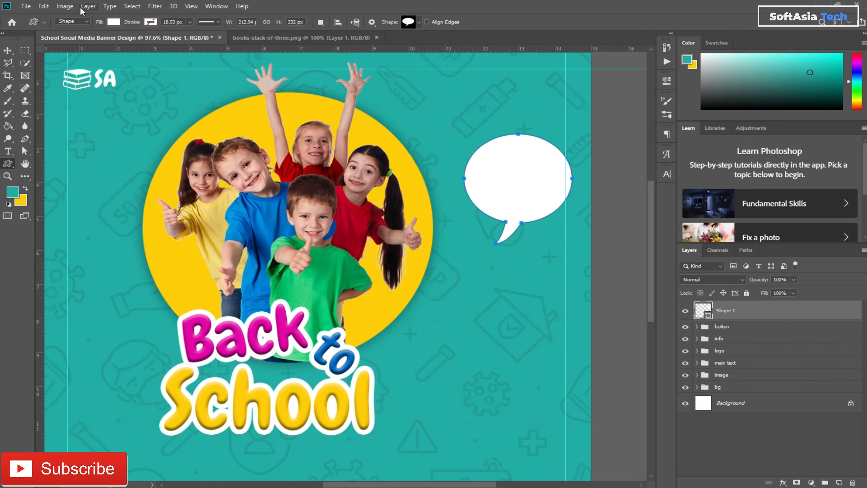
Step: Give the speech bubble a white stroke and remove its fill
{"action": "left_click", "coordinate": [113, 22]}
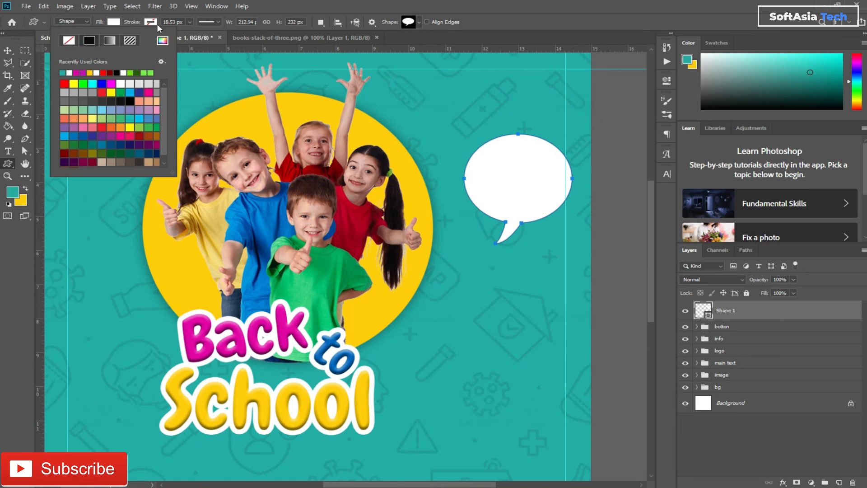
{"action": "left_click", "coordinate": [151, 23]}
{"action": "left_click", "coordinate": [151, 22]}
{"action": "left_click", "coordinate": [107, 71]}
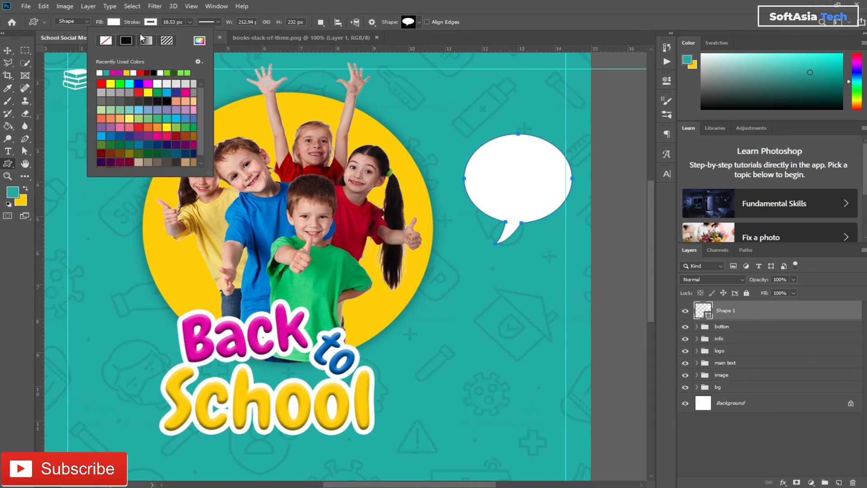
{"action": "left_click", "coordinate": [113, 22]}
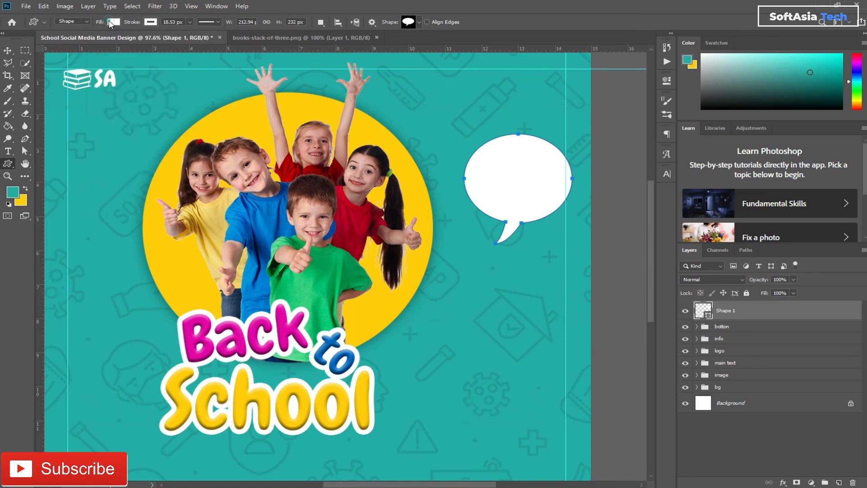
{"action": "left_click", "coordinate": [114, 21]}
{"action": "left_click", "coordinate": [70, 41]}
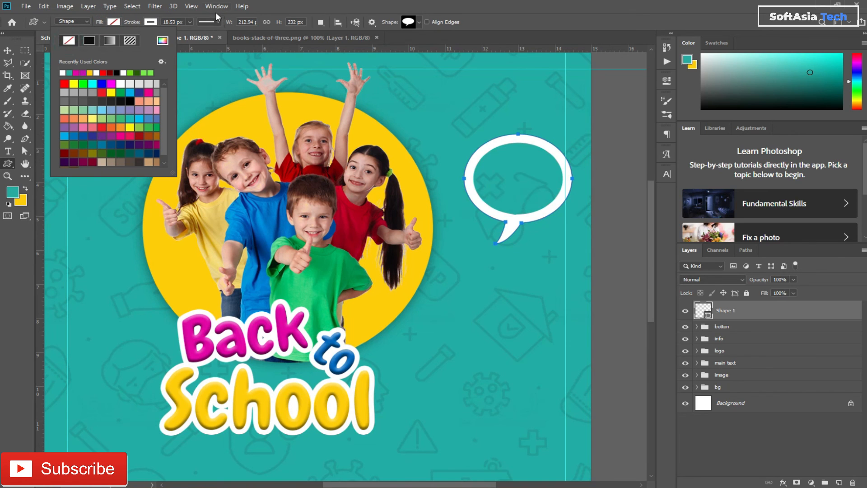
{"action": "left_click", "coordinate": [187, 16]}
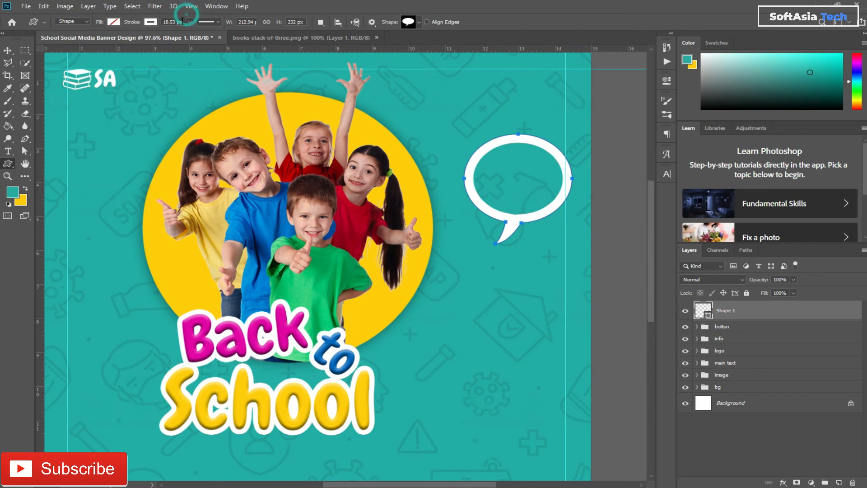
Step: Align the speech bubble's stroke to the center of its path and reduce the stroke width to about 5 px
{"action": "left_click", "coordinate": [219, 23]}
{"action": "left_click", "coordinate": [167, 124]}
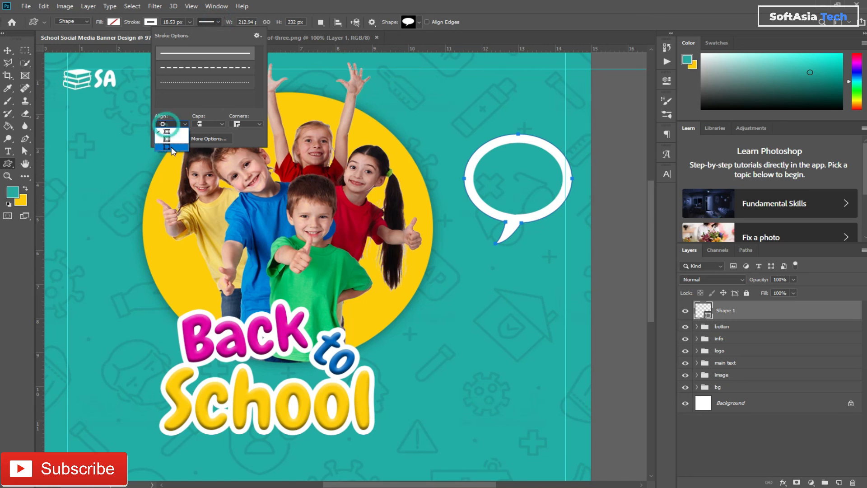
{"action": "left_click", "coordinate": [174, 138]}
{"action": "left_click", "coordinate": [180, 14]}
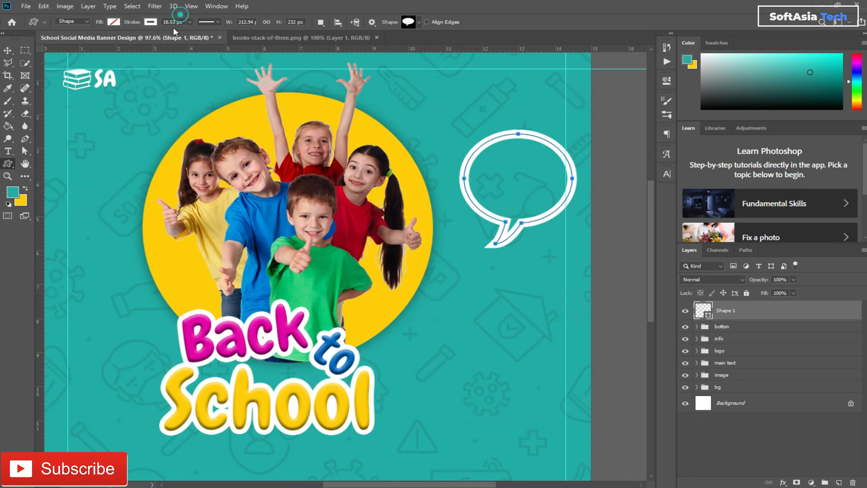
{"action": "left_click", "coordinate": [190, 22]}
{"action": "left_click_drag", "start_coordinate": [189, 34], "coordinate": [178, 35]}
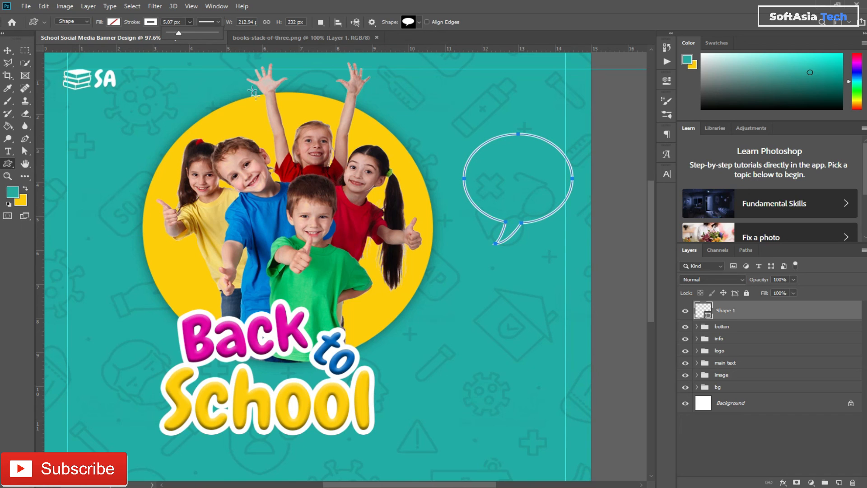
{"action": "key", "text": "Return"}
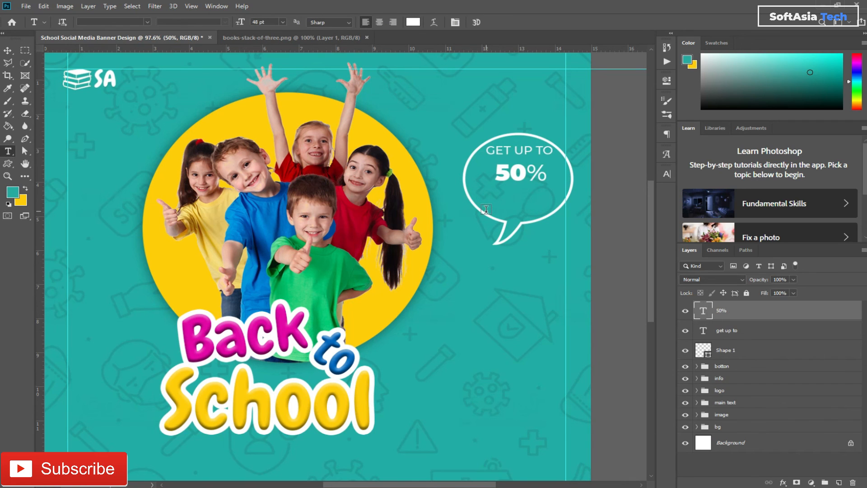
Step: Scale the "50%" text to about 173% and place it under "GET UP TO" inside the speech bubble
{"action": "key", "text": "ctrl+t"}
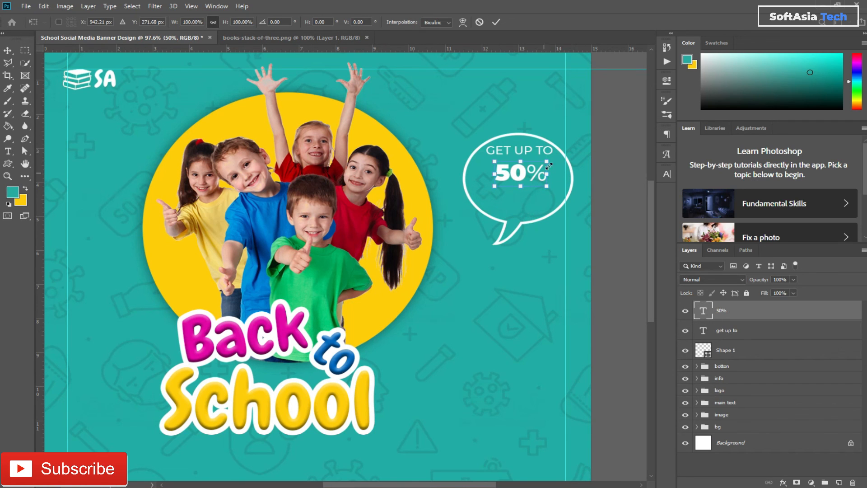
{"action": "left_click_drag", "start_coordinate": [550, 160], "coordinate": [567, 149]}
{"action": "left_click_drag", "start_coordinate": [524, 172], "coordinate": [524, 175]}
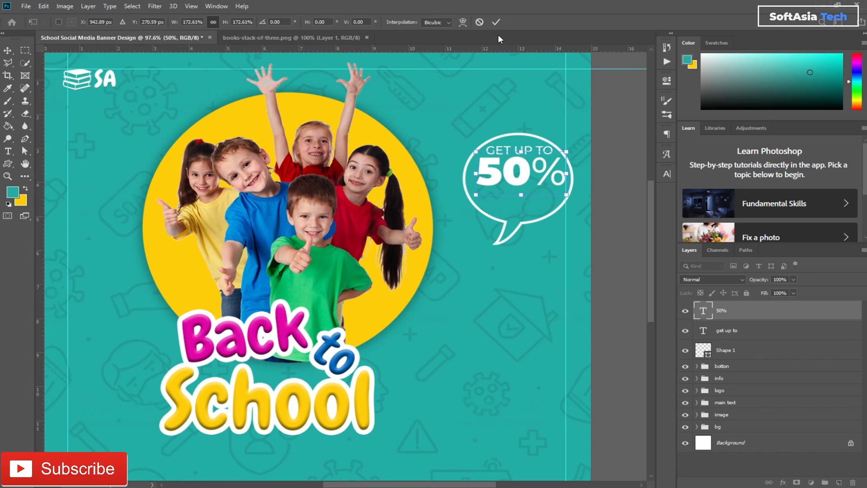
{"action": "left_click", "coordinate": [497, 21]}
Step: Add a new "OFF" text layer in white on the empty area below the speech bubble
{"action": "left_click", "coordinate": [450, 300]}
{"action": "key", "text": "BackSpace"}
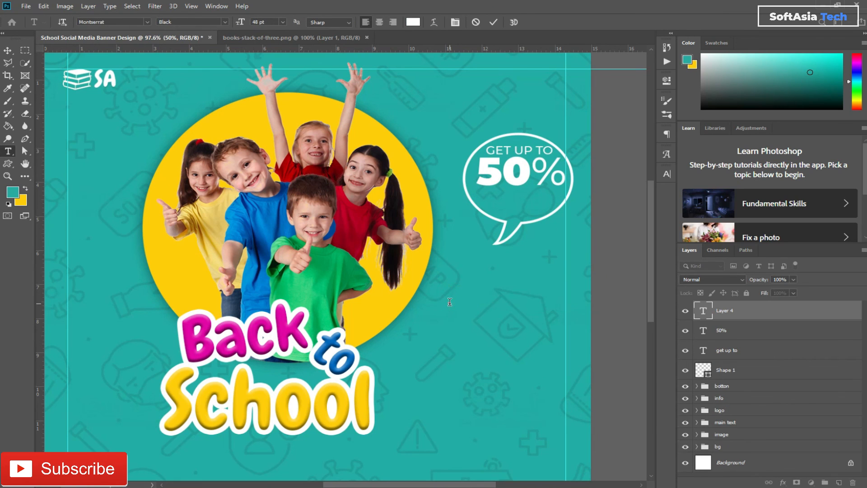
{"action": "type", "text": "OFF"}
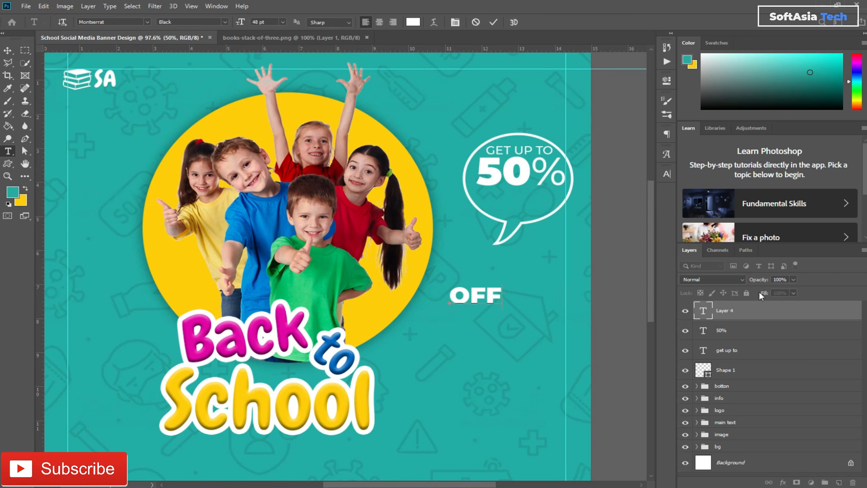
{"action": "left_click", "coordinate": [764, 313]}
Step: Change the "OFF" text's Montserrat font style to Bold
{"action": "left_click", "coordinate": [667, 174]}
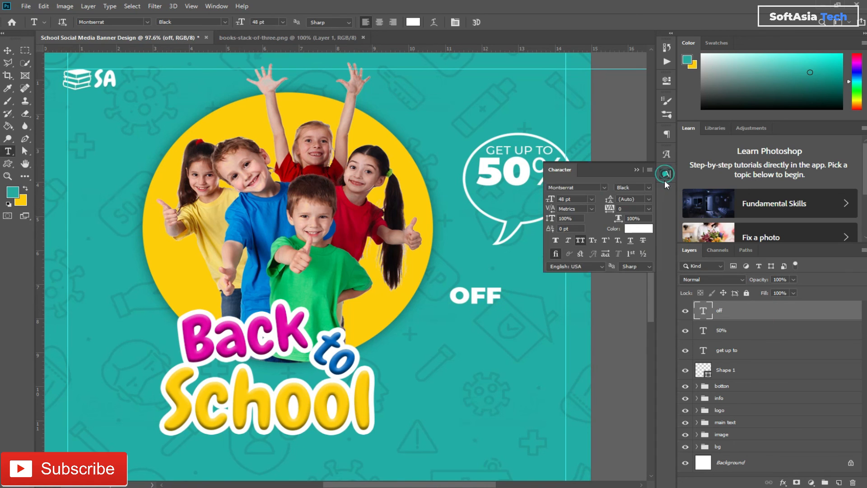
{"action": "left_click", "coordinate": [647, 187]}
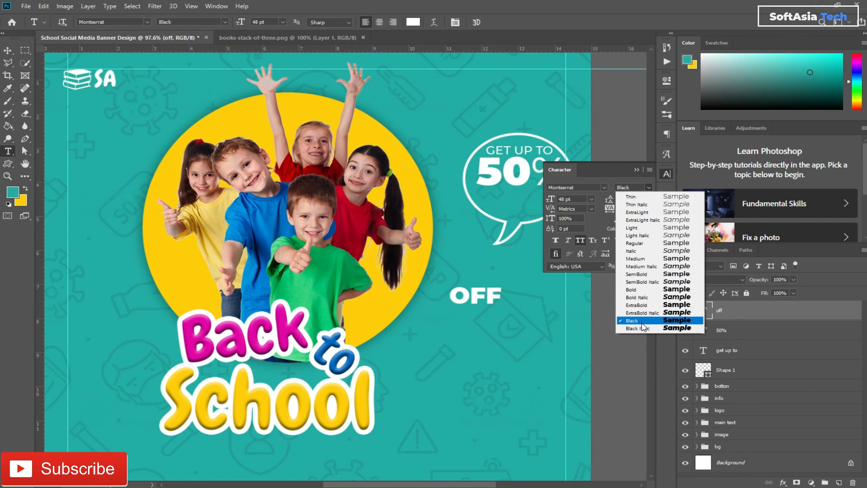
{"action": "left_click", "coordinate": [646, 290]}
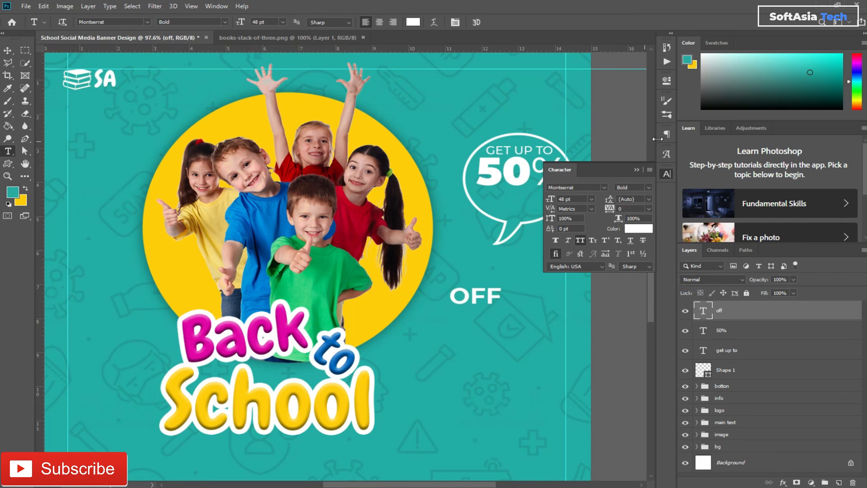
{"action": "left_click", "coordinate": [636, 169]}
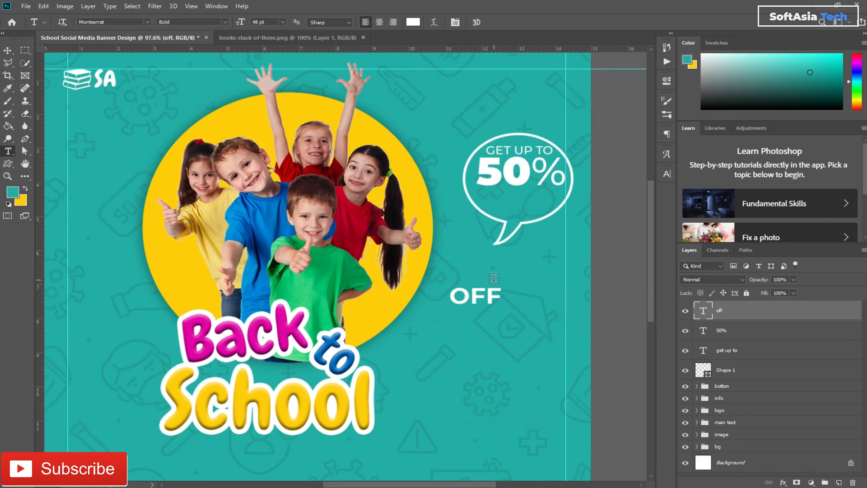
Step: Enlarge the "OFF" text, place it under "50%" inside the speech bubble, and nudge "50%" to balance the lines
{"action": "key", "text": "v"}
{"action": "left_click_drag", "start_coordinate": [477, 297], "coordinate": [526, 193]}
{"action": "key", "text": "ctrl+t"}
{"action": "left_click", "coordinate": [768, 319]}
{"action": "left_click_drag", "start_coordinate": [523, 165], "coordinate": [521, 162]}
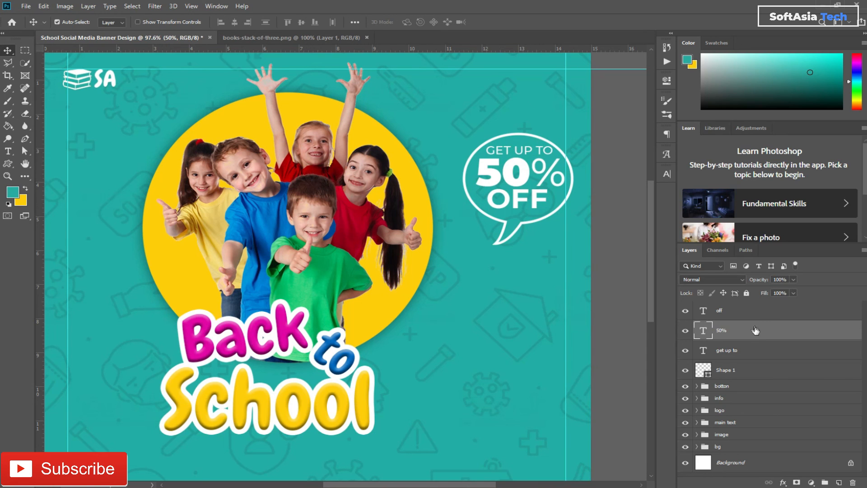
Step: Recolor the "50%" text with the yellow sampled from the circle behind the children, #ffcc00
{"action": "left_click", "coordinate": [667, 175]}
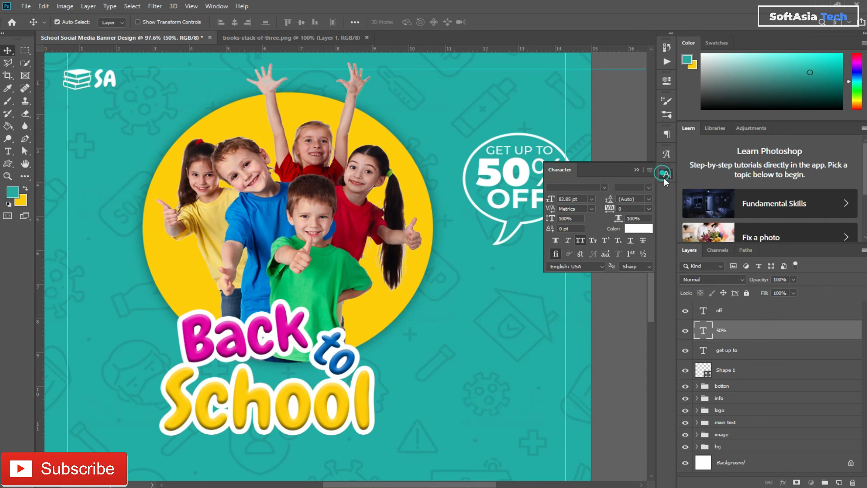
{"action": "left_click", "coordinate": [638, 228]}
{"action": "left_click", "coordinate": [367, 130]}
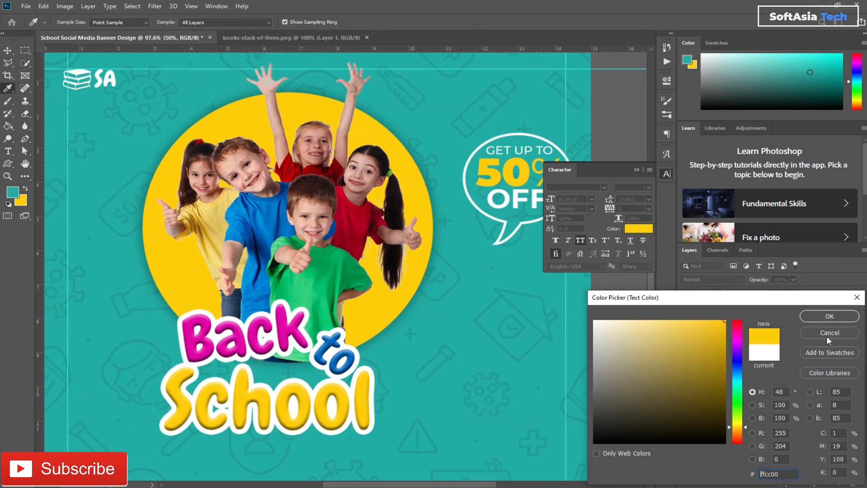
{"action": "left_click", "coordinate": [819, 313]}
{"action": "left_click", "coordinate": [637, 169]}
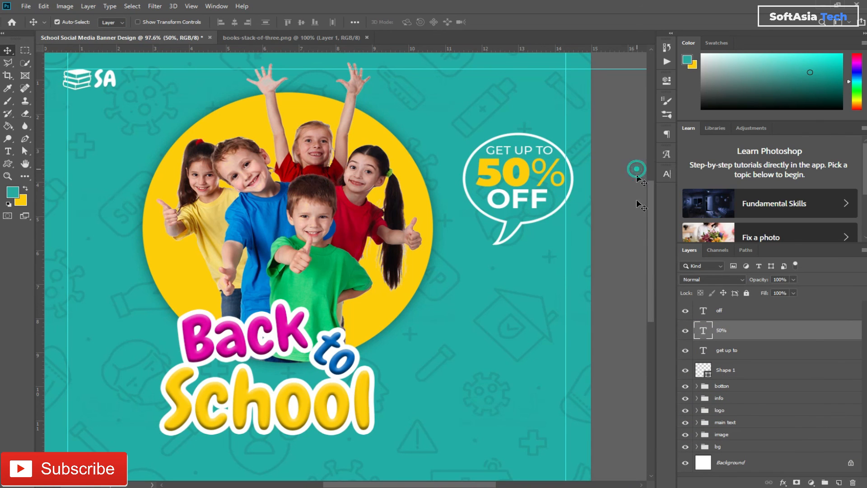
Step: Group the speech bubble shape with its three text layers and name the group "discount"
{"action": "left_click", "coordinate": [751, 370]}
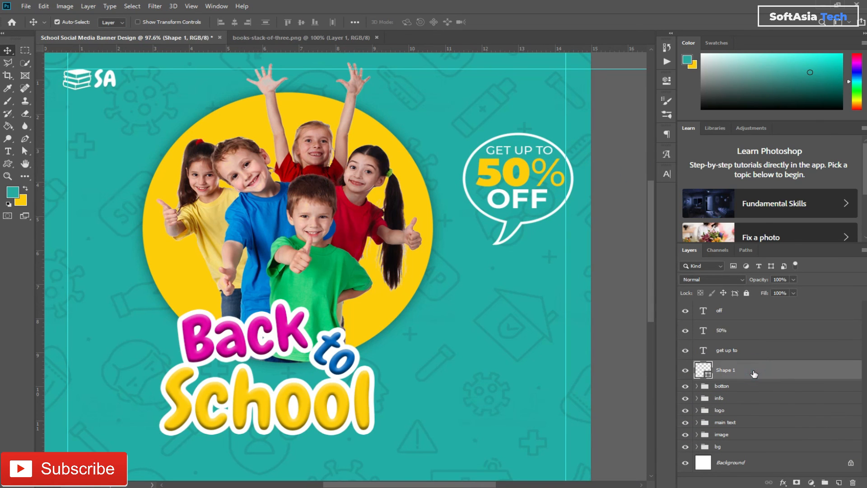
{"action": "left_click", "coordinate": [736, 310], "text": "shift"}
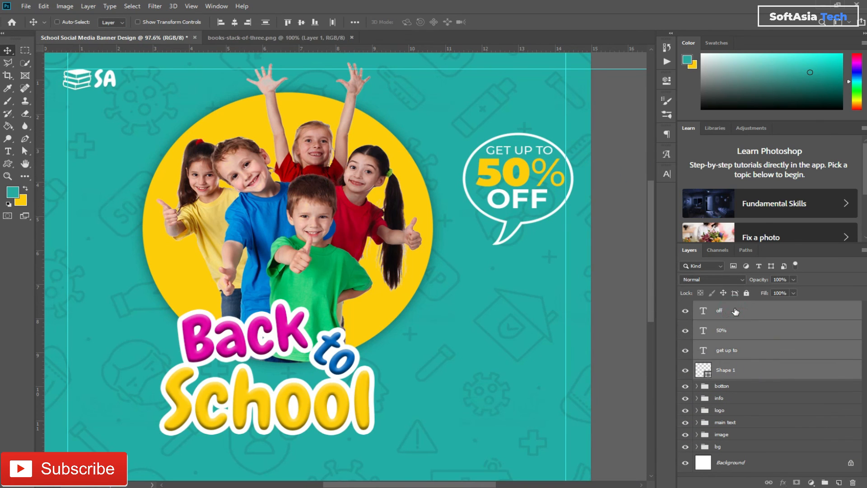
{"action": "key", "text": "ctrl+g"}
{"action": "double_click", "coordinate": [723, 306]}
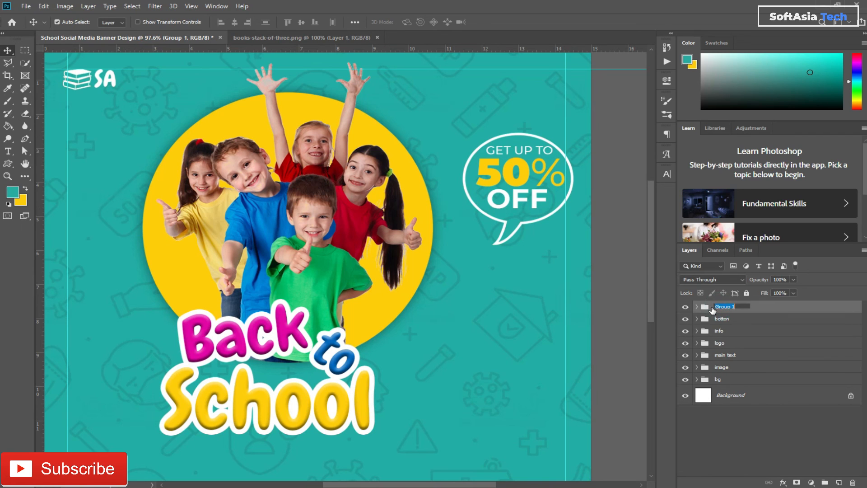
{"action": "type", "text": "discount"}
{"action": "left_click", "coordinate": [783, 310]}
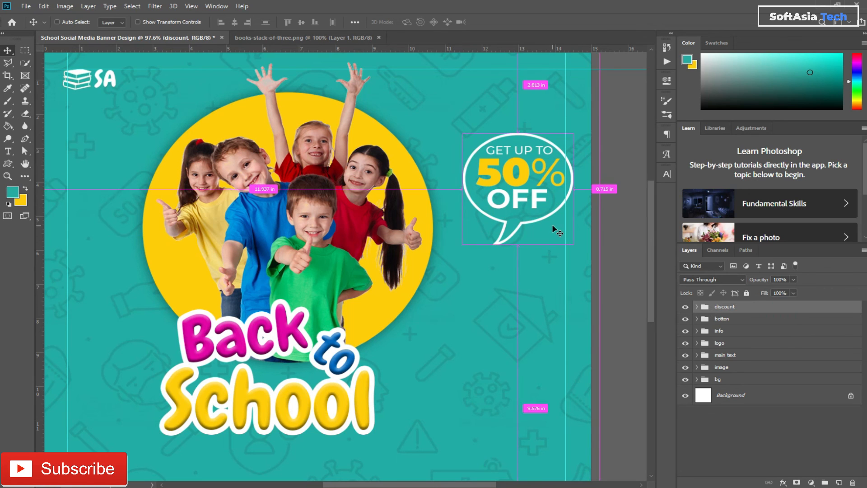
Step: Rotate the discount group about 31° clockwise, scale it to about 97.5%, and move it up closer to the children's circle
{"action": "key", "text": "ctrl+t"}
{"action": "left_click_drag", "start_coordinate": [526, 220], "coordinate": [503, 213]}
{"action": "left_click_drag", "start_coordinate": [504, 116], "coordinate": [541, 133]}
{"action": "left_click_drag", "start_coordinate": [510, 166], "coordinate": [506, 161]}
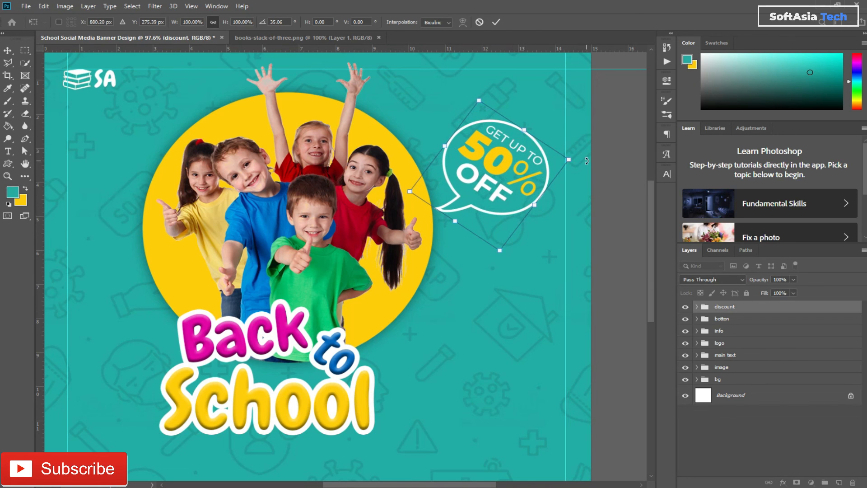
{"action": "left_click_drag", "start_coordinate": [568, 159], "coordinate": [565, 160]}
{"action": "left_click_drag", "start_coordinate": [503, 164], "coordinate": [515, 166]}
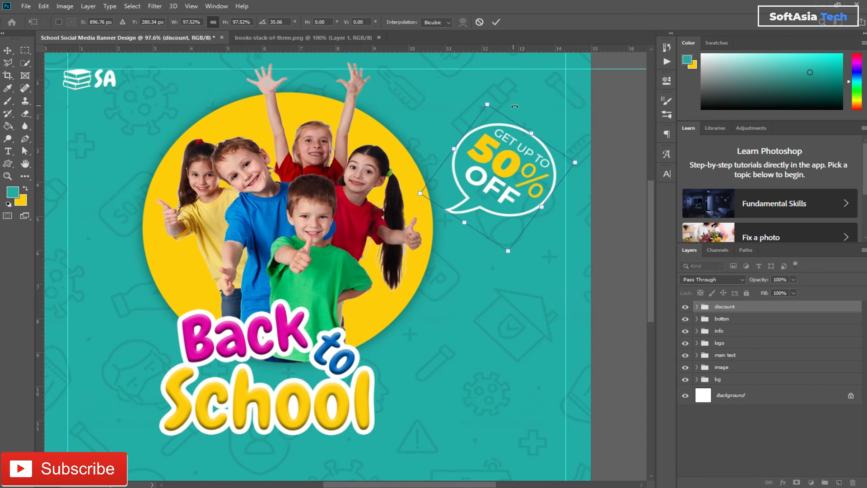
{"action": "left_click_drag", "start_coordinate": [510, 106], "coordinate": [509, 109]}
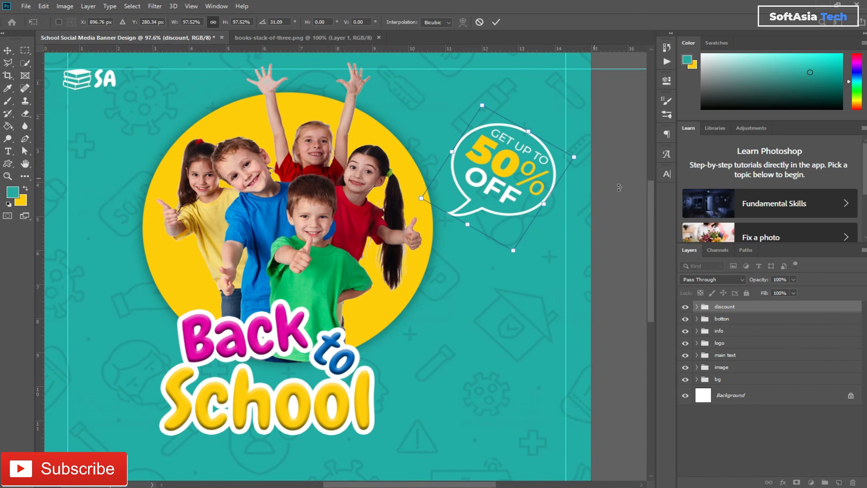
{"action": "key", "text": "Return"}
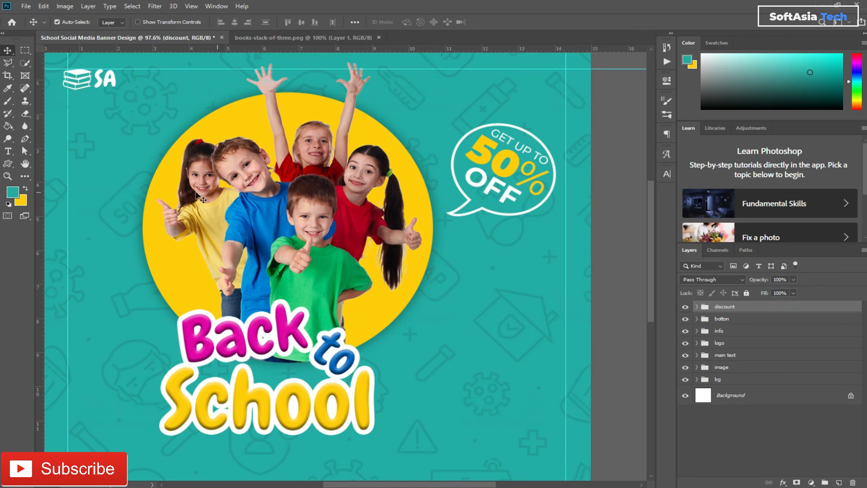
Step: Hide the guides and review the complete banner composition
{"action": "key", "text": "ctrl+minus"}
{"action": "key", "text": "ctrl+minus"}
{"action": "key", "text": "ctrl+plus"}
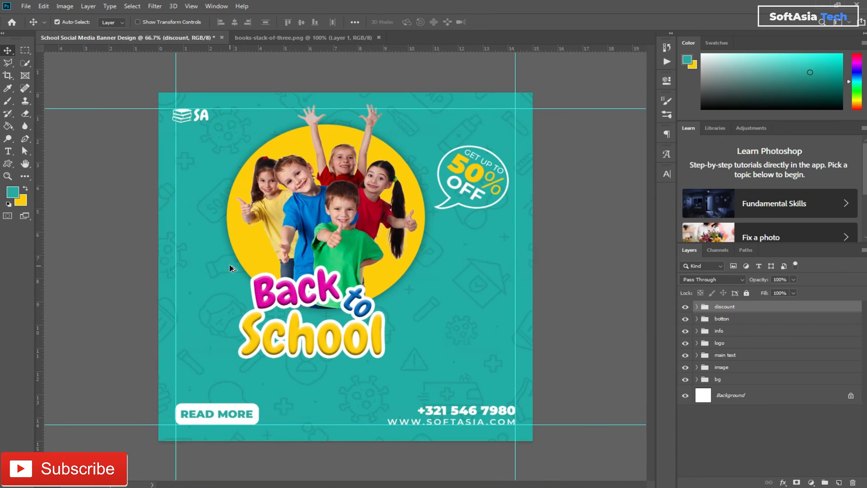
{"action": "key", "text": "ctrl+h"}
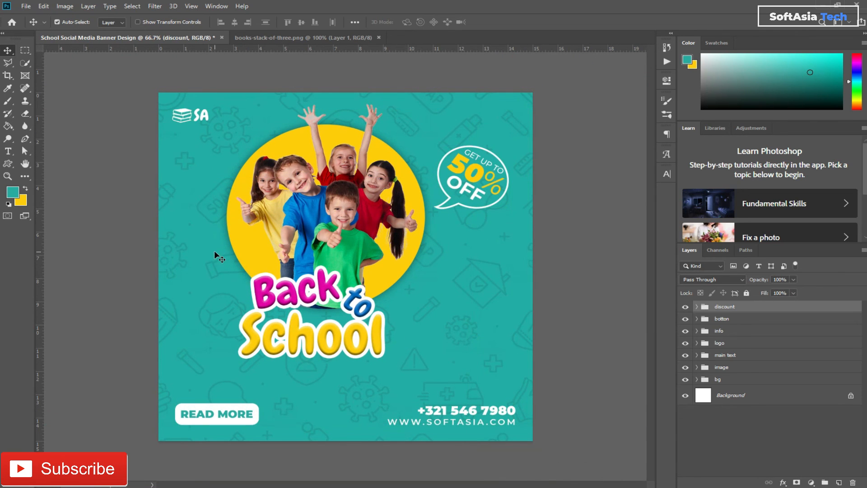
{"action": "key", "text": "ctrl+0"}
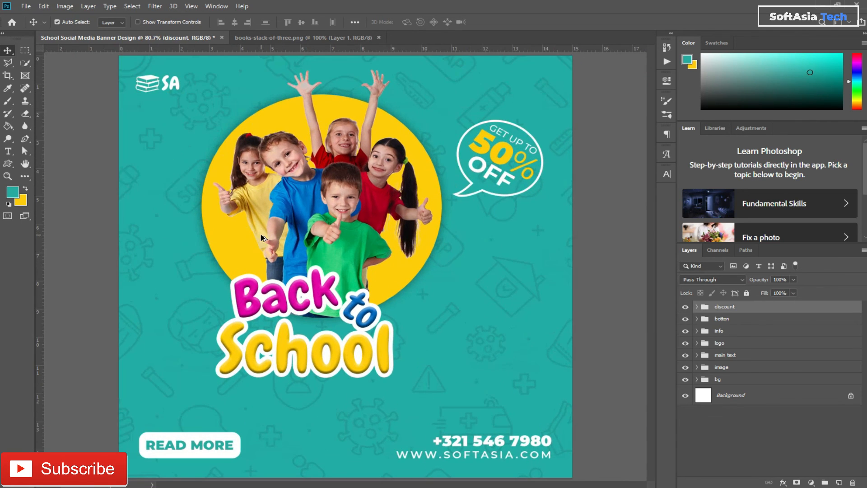
{"action": "key", "text": "ctrl+minus"}
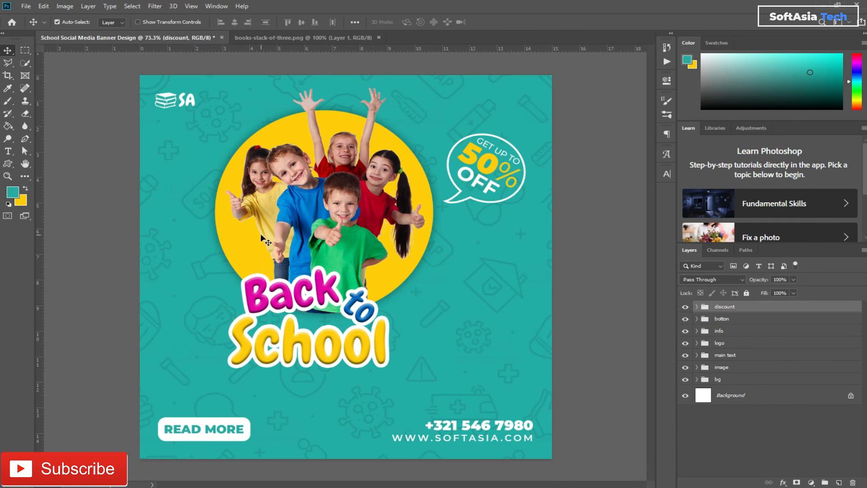